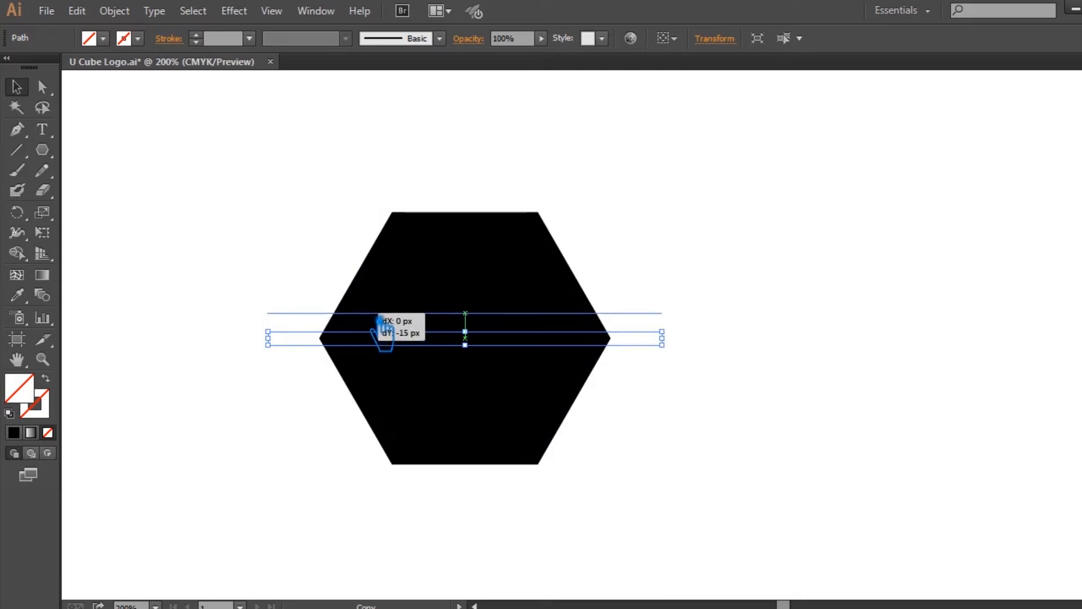
pyautogui.hotkey('ctrl', 'z')
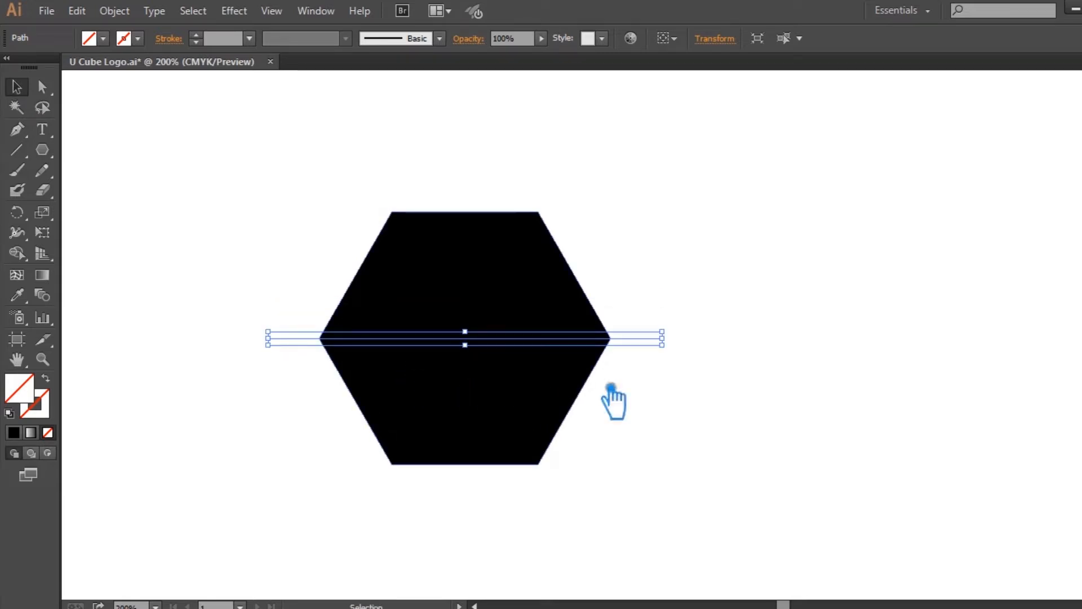
pyautogui.click(459, 379)
pyautogui.moveTo(382, 337); pyautogui.dragTo(384, 305)
pyautogui.click(326, 360)
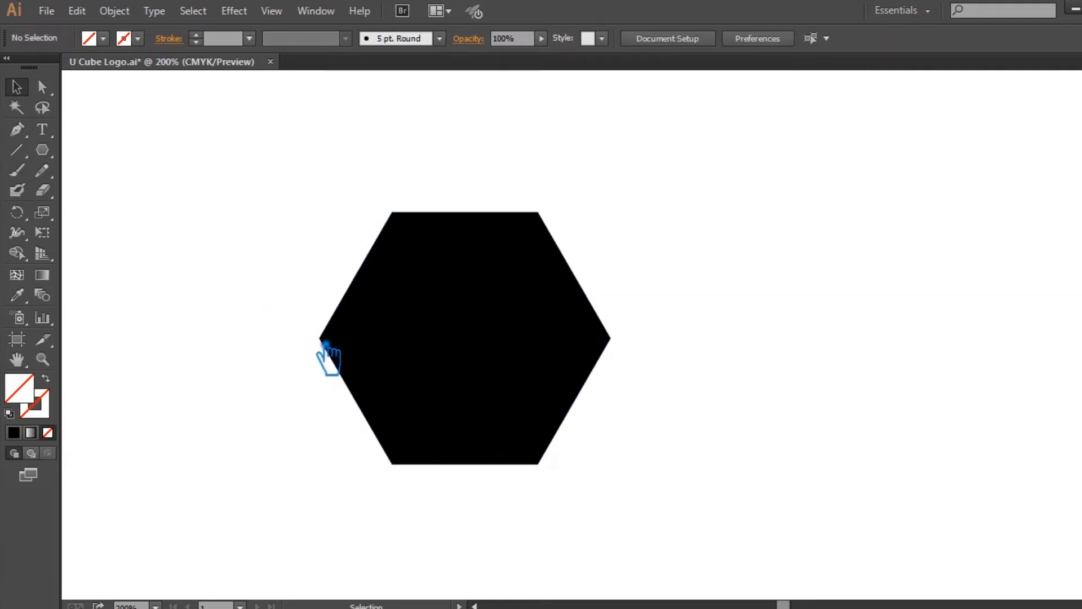
pyautogui.hotkey('ctrl', 'z')
# Copy the horizontal centre line upward and repeat the copy twice to make four evenly spaced lines
pyautogui.moveTo(399, 351); pyautogui.dragTo(404, 312)
pyautogui.hotkey('ctrl', 'd')
pyautogui.hotkey('ctrl', 'd')
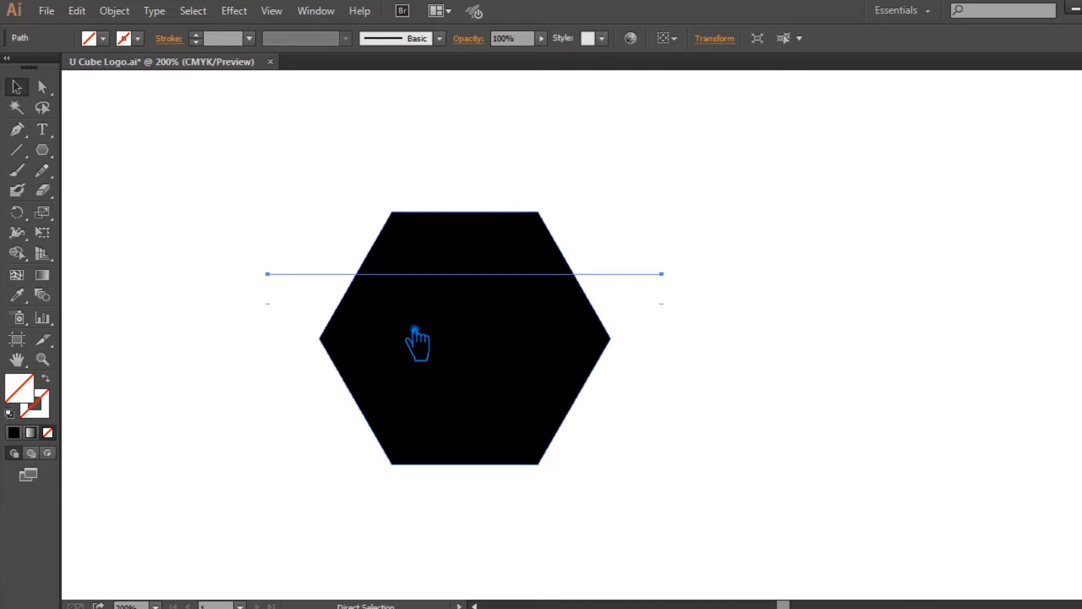
# Stretch the four horizontal lines so the uppermost lies on the hexagon's top edge, and group them
pyautogui.click(322, 338)
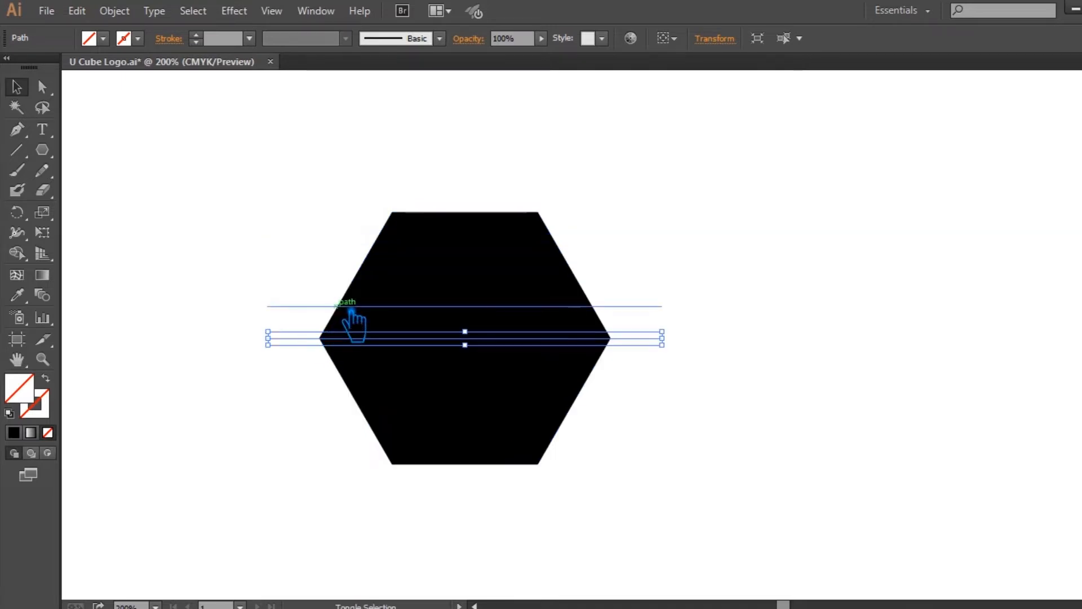
pyautogui.keyDown('shift'); pyautogui.click(352, 306); pyautogui.keyUp('shift')
pyautogui.keyDown('shift'); pyautogui.click(375, 274); pyautogui.keyUp('shift')
pyautogui.keyDown('shift'); pyautogui.click(384, 243); pyautogui.keyUp('shift')
pyautogui.moveTo(480, 251); pyautogui.dragTo(480, 223)
pyautogui.press('a')
pyautogui.hotkey('ctrl', 'g')
pyautogui.press('v')
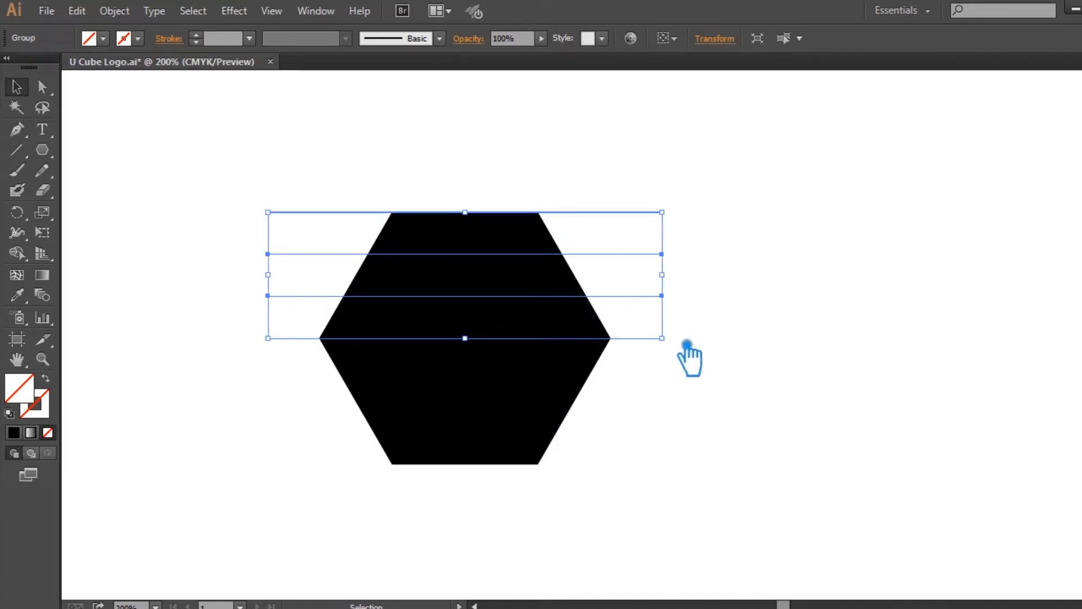
# Copy the group of horizontal lines down onto the lower half of the hexagon, ending at its bottom edge
pyautogui.press('a')
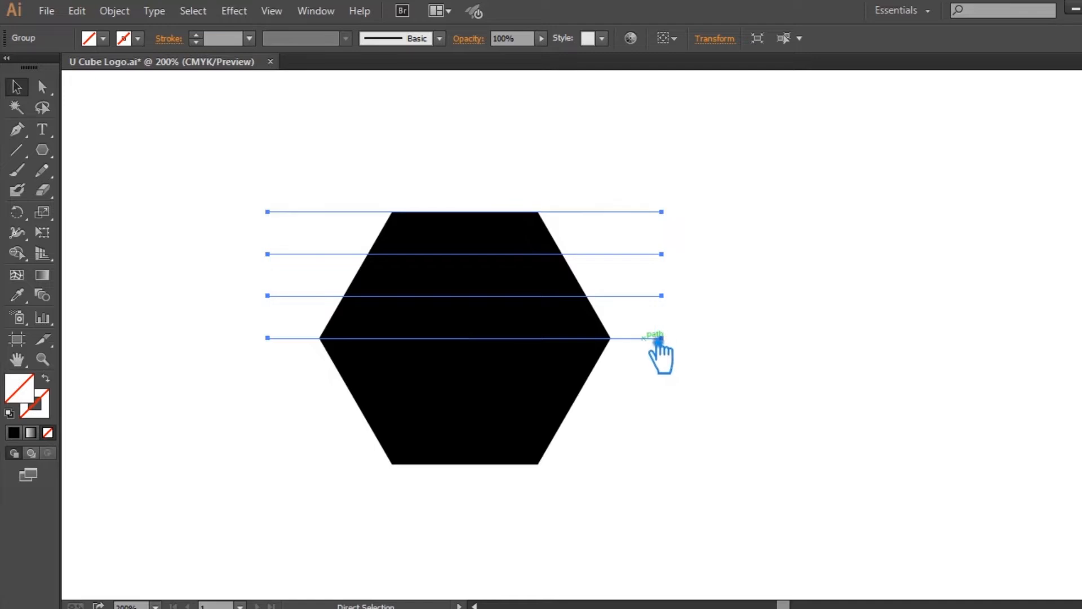
pyautogui.hotkey('ctrl', 'shift', 'a')
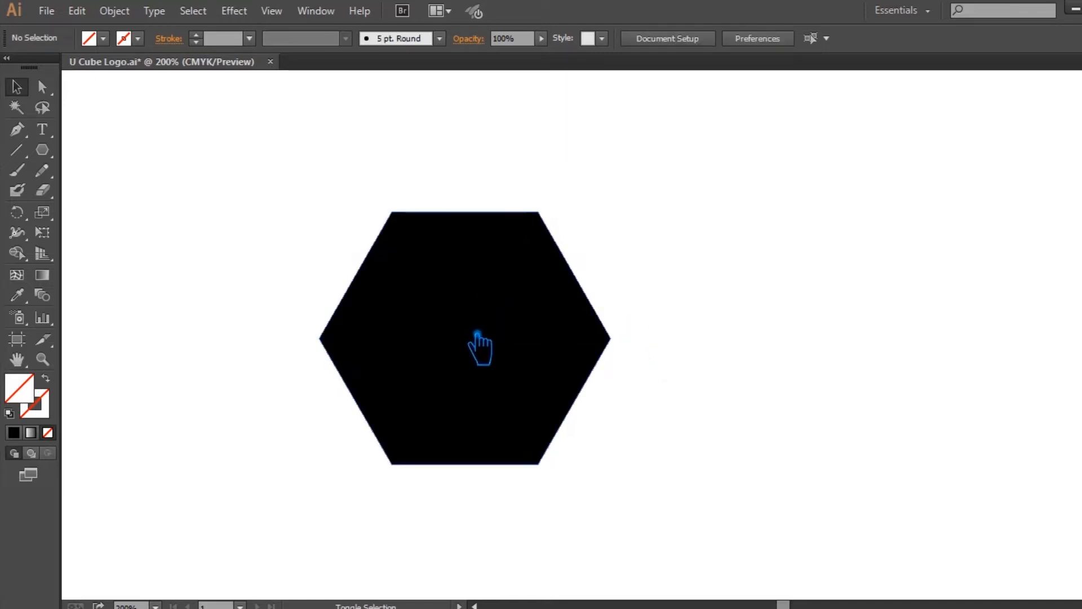
pyautogui.moveTo(468, 343); pyautogui.dragTo(482, 474)
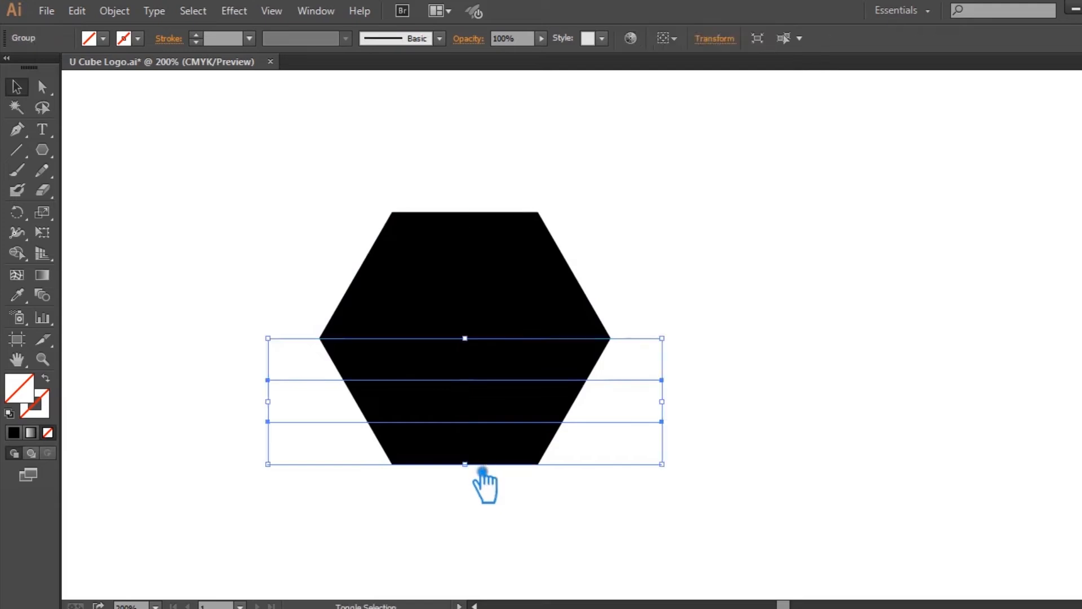
pyautogui.click(597, 525)
# Draw a diagonal line from the hexagon's upper-left corner to its lower-right corner and lengthen it beyond both corners
pyautogui.click(23, 153)
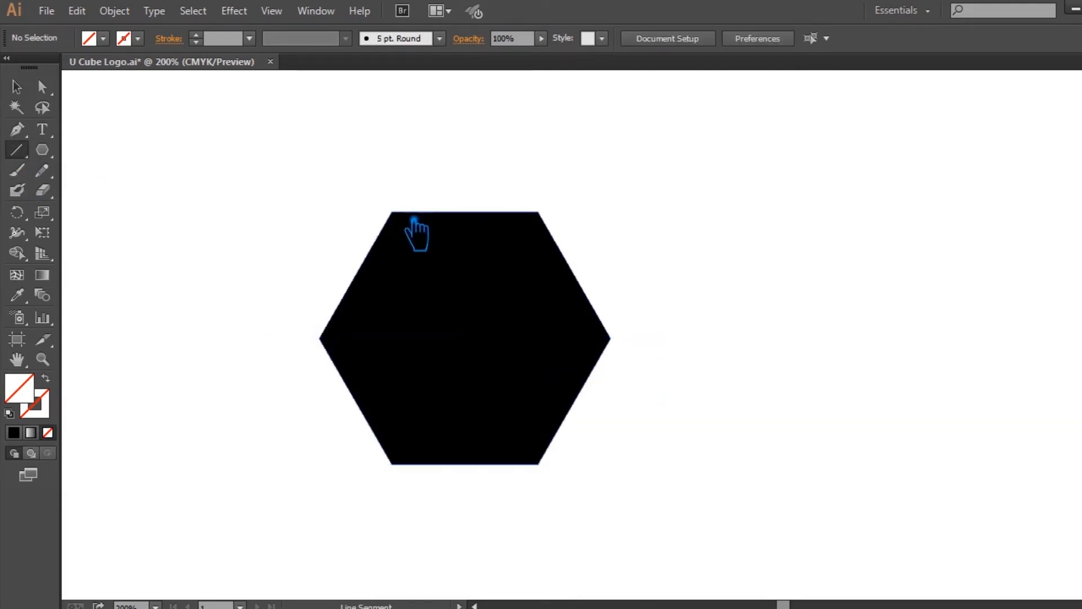
pyautogui.moveTo(407, 221); pyautogui.dragTo(553, 472)
pyautogui.press('v')
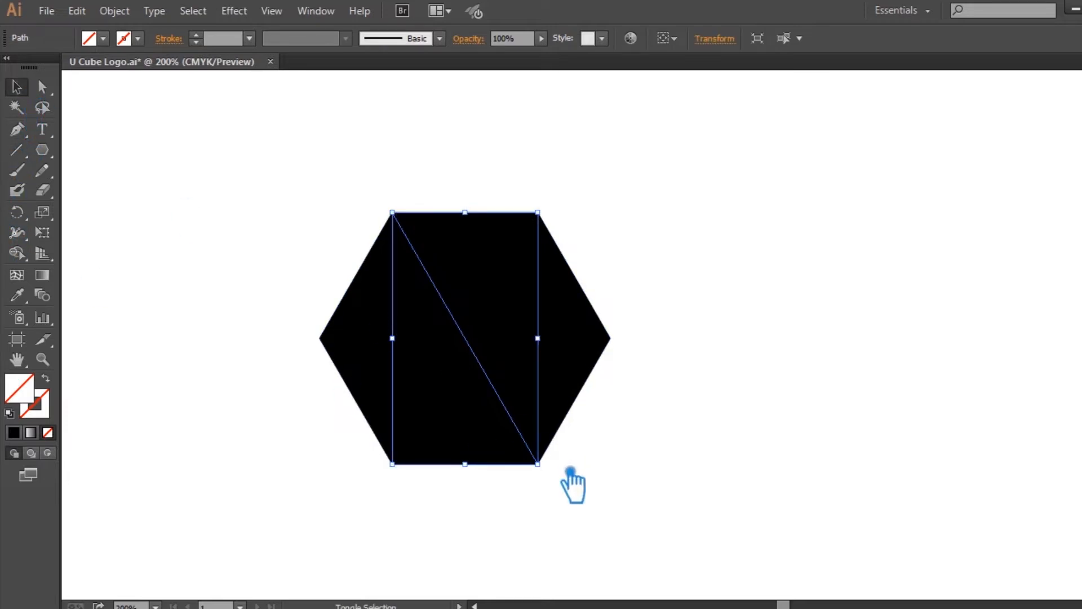
pyautogui.moveTo(555, 472); pyautogui.dragTo(616, 577)
# Copy the diagonal line toward the lower left and repeat the copy twice at the same spacing
pyautogui.moveTo(561, 495); pyautogui.dragTo(532, 516)
pyautogui.hotkey('ctrl', 'd')
pyautogui.hotkey('ctrl', 'd')
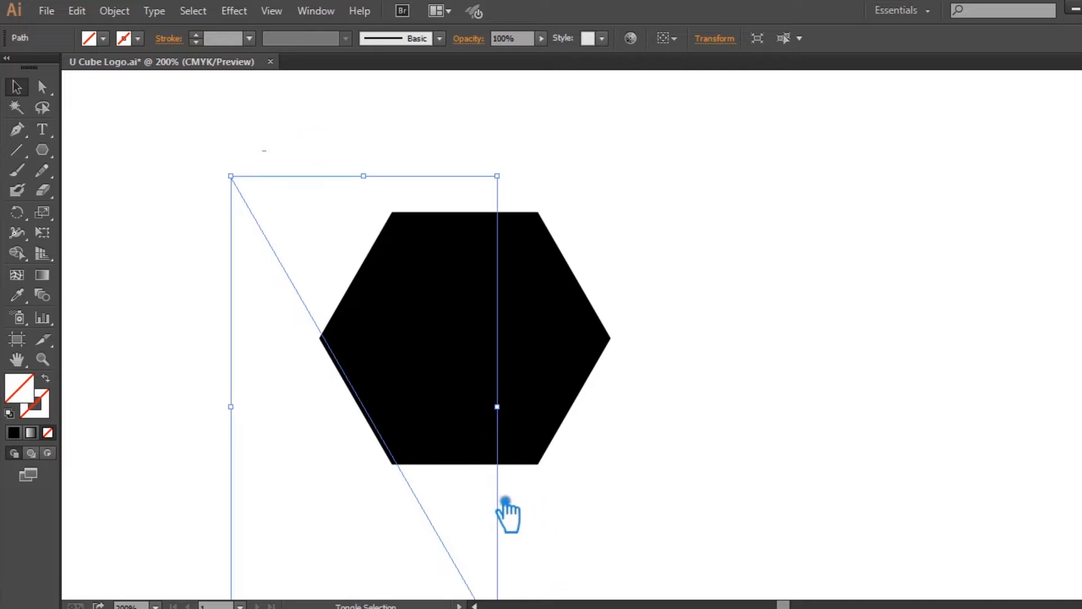
# Scale the four diagonal lines together so the outermost lies on the hexagon's lower-left edge, and group them
pyautogui.click(560, 489)
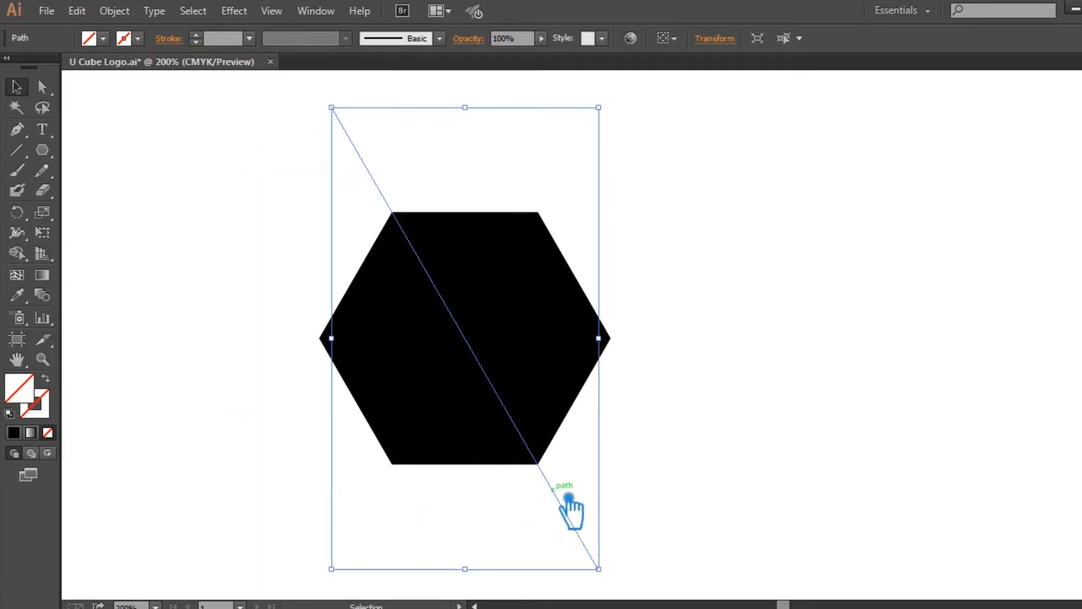
pyautogui.keyDown('shift'); pyautogui.click(512, 493); pyautogui.keyUp('shift')
pyautogui.keyDown('shift'); pyautogui.click(475, 504); pyautogui.keyUp('shift')
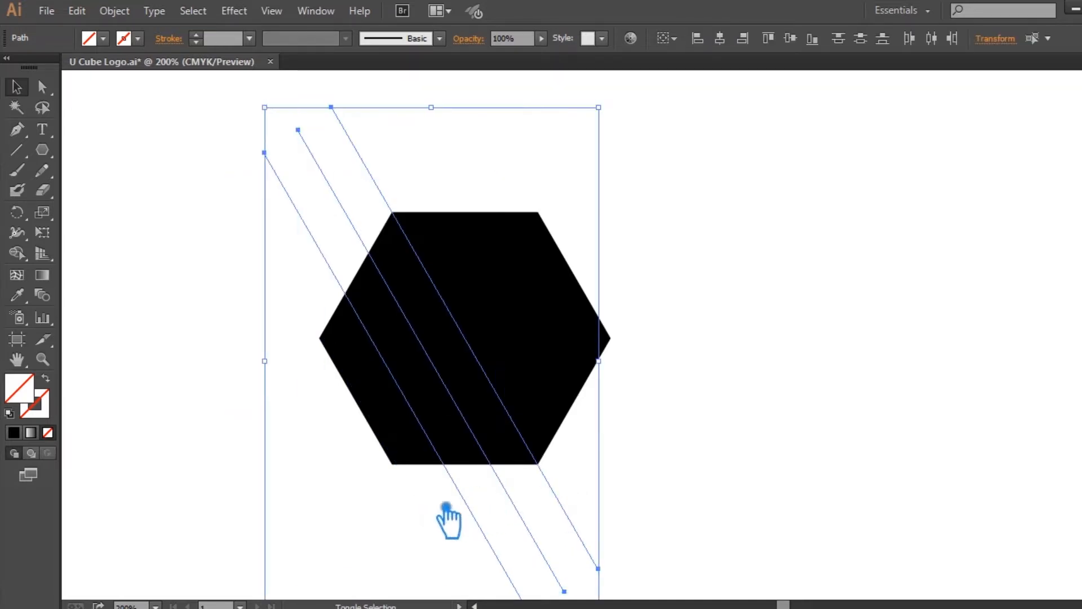
pyautogui.keyDown('shift'); pyautogui.click(430, 504); pyautogui.keyUp('shift')
pyautogui.press('ctrl')
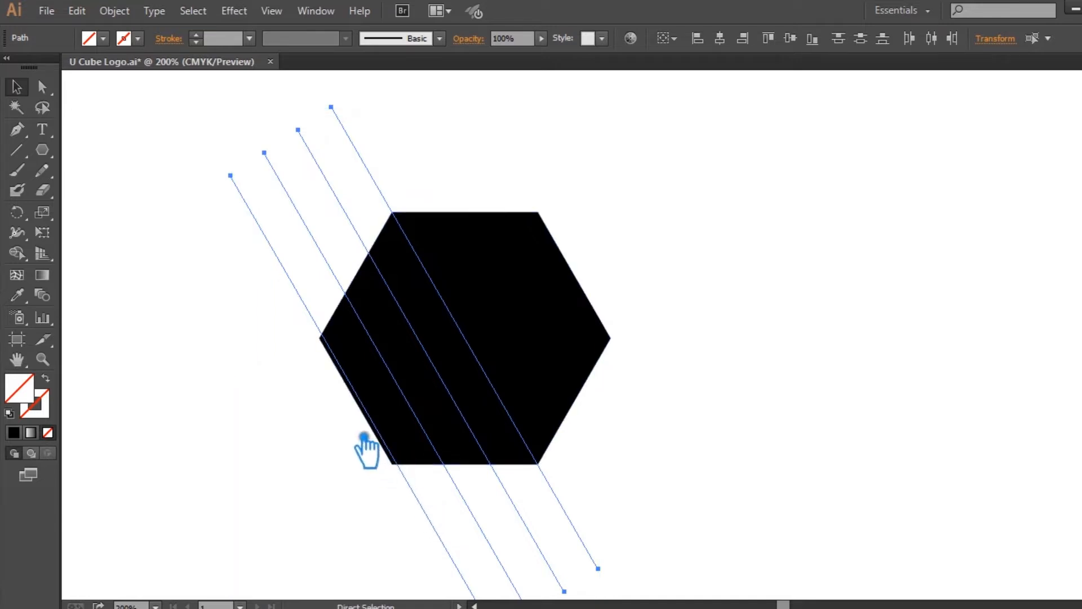
pyautogui.hscroll(-1, 363, 436)
pyautogui.scroll(2, 420, 434)
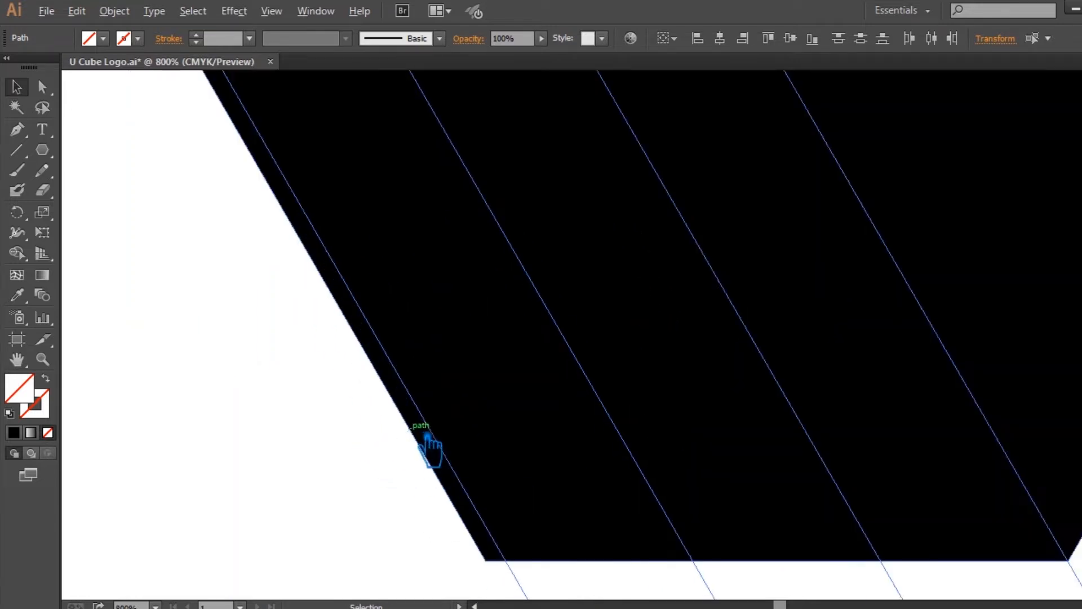
pyautogui.hscroll(2, 422, 408)
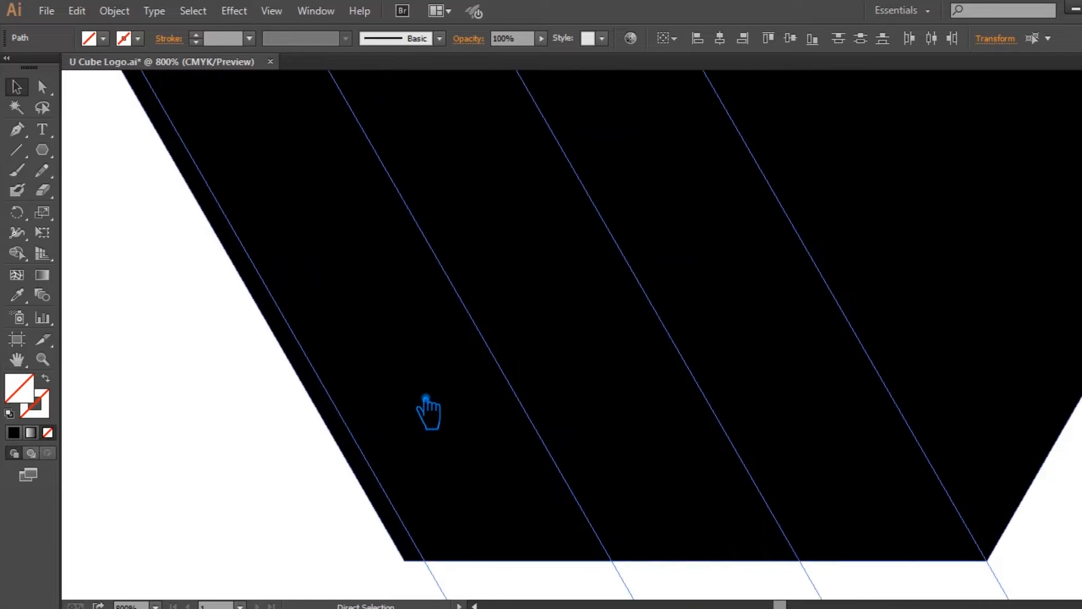
pyautogui.scroll(-1, 426, 410)
pyautogui.scroll(-2, 426, 399)
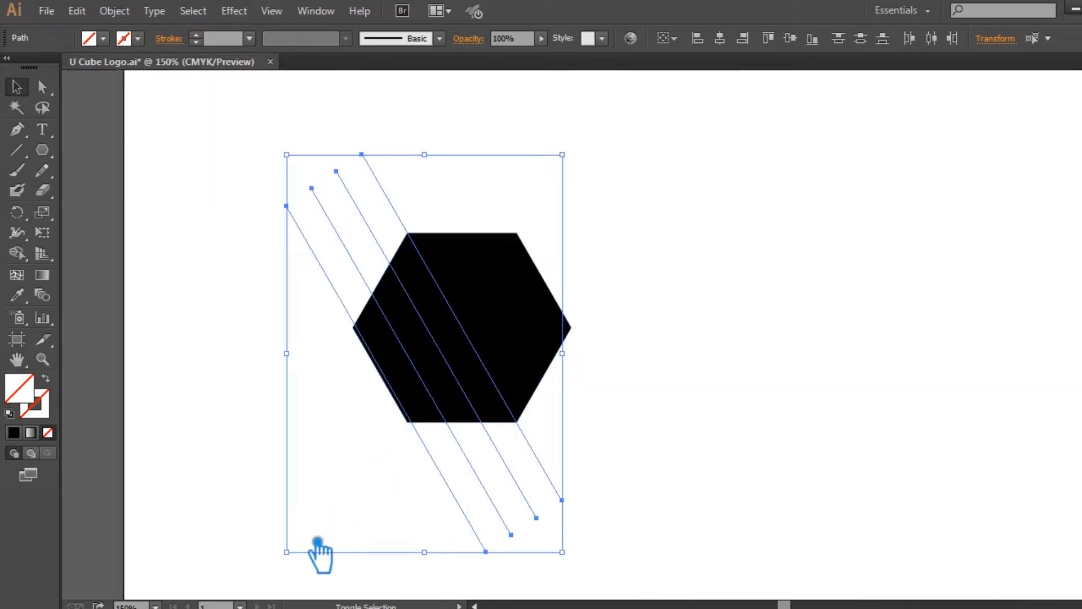
pyautogui.moveTo(304, 556); pyautogui.dragTo(293, 565)
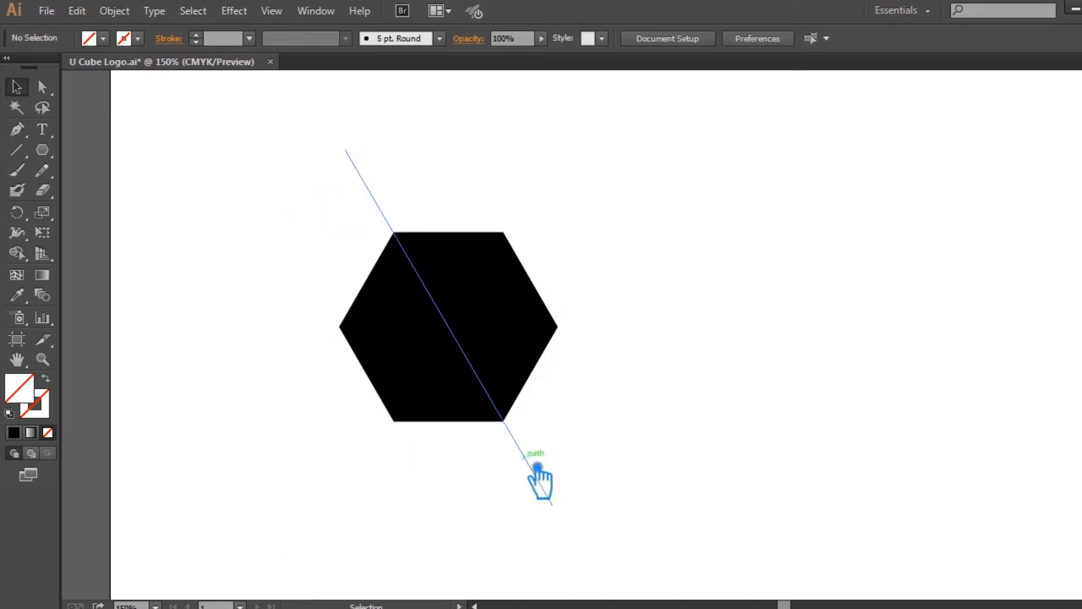
# Copy the diagonal line group onto the upper-right half of the hexagon and group both sets together
pyautogui.click(537, 467)
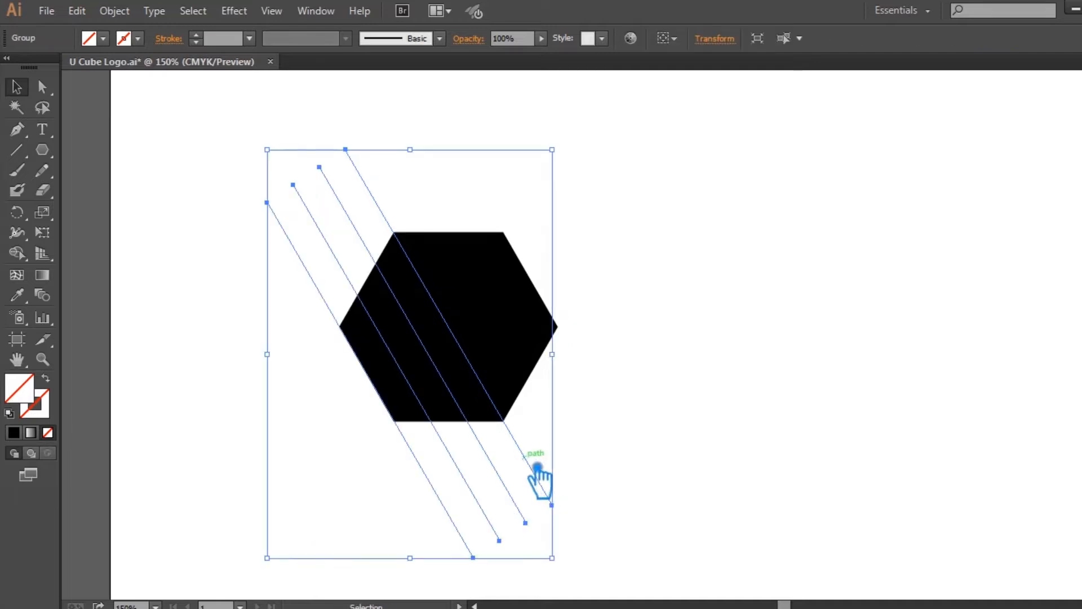
pyautogui.moveTo(538, 467); pyautogui.dragTo(617, 411)
pyautogui.click(737, 495)
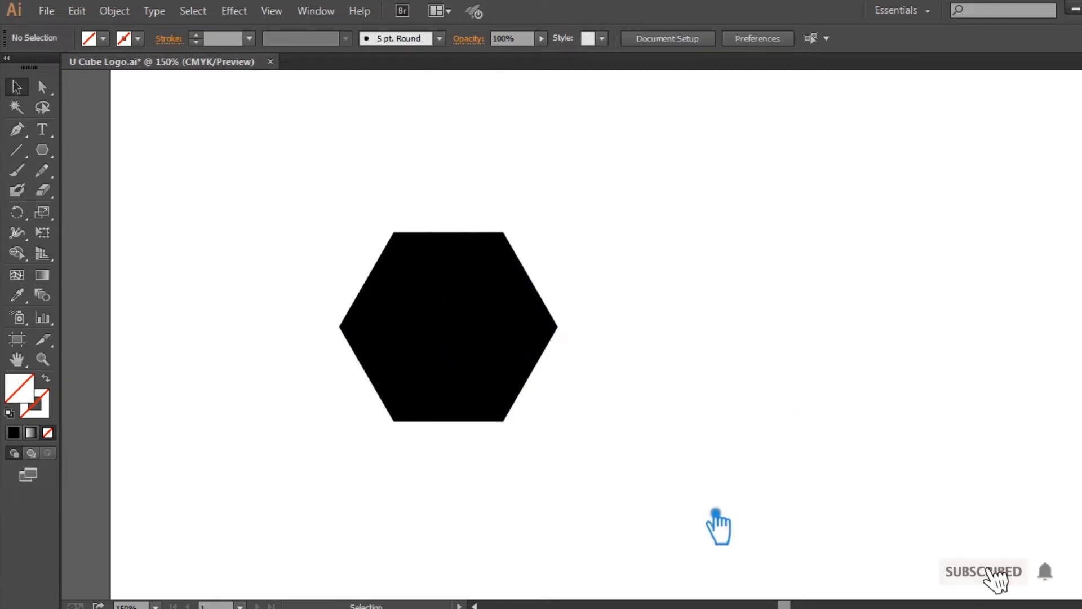
pyautogui.moveTo(715, 511); pyautogui.dragTo(251, 456)
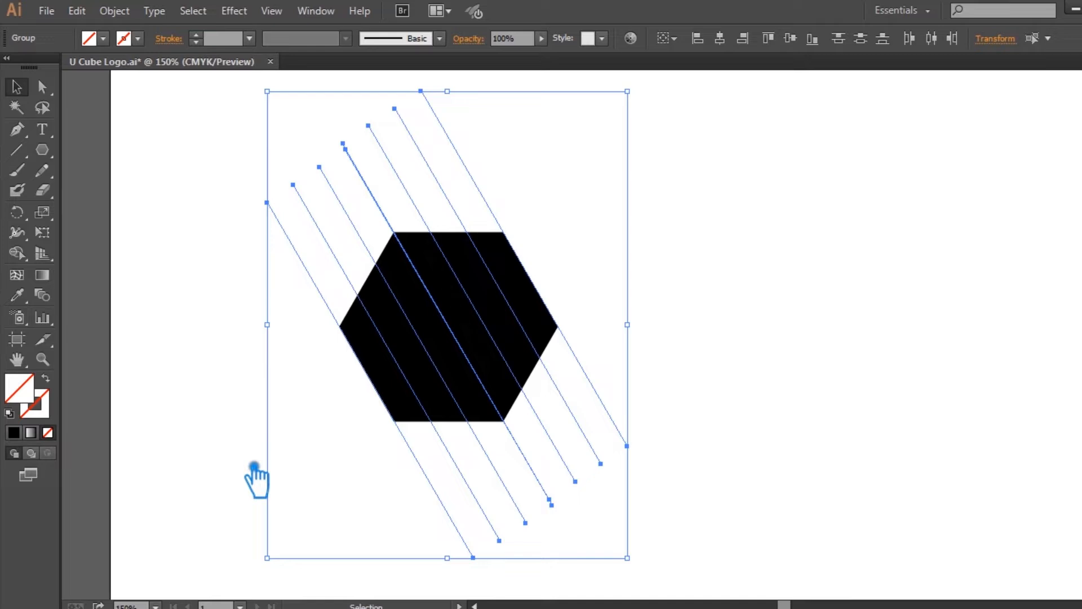
pyautogui.hotkey('ctrl', 'g')
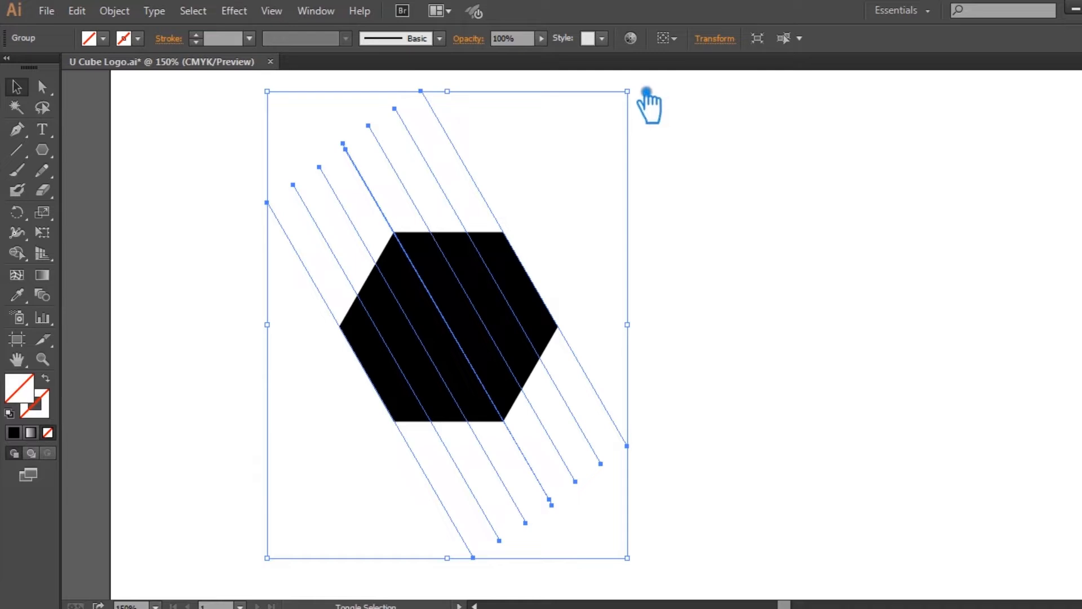
# Rotate a copy of the diagonal line group clockwise so its lines follow the hexagon's opposite diagonals
pyautogui.press('a')
pyautogui.hotkey('ctrl', 'c')
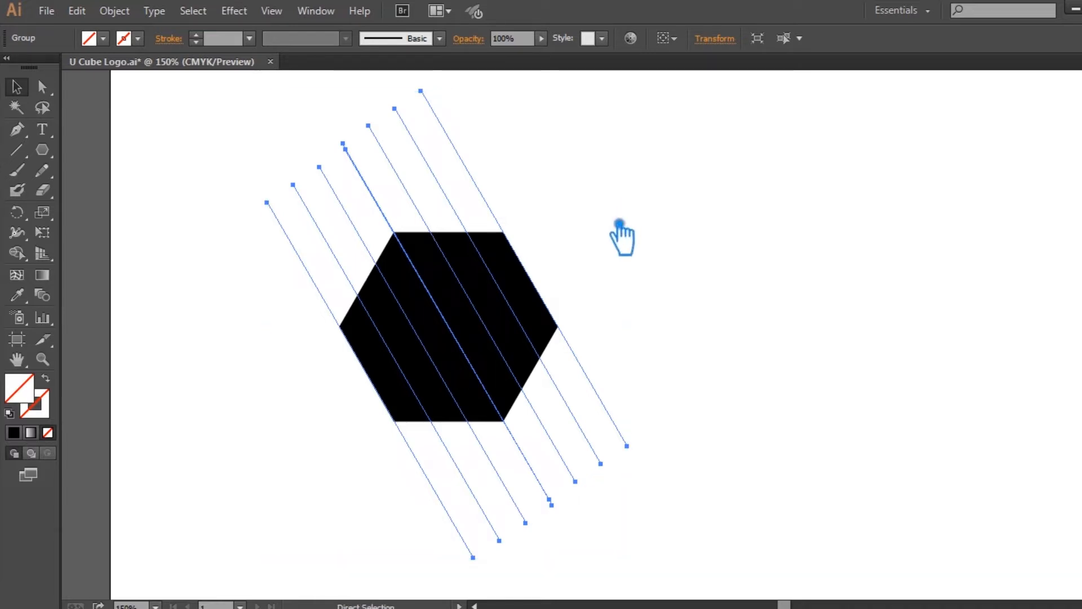
pyautogui.click(614, 237)
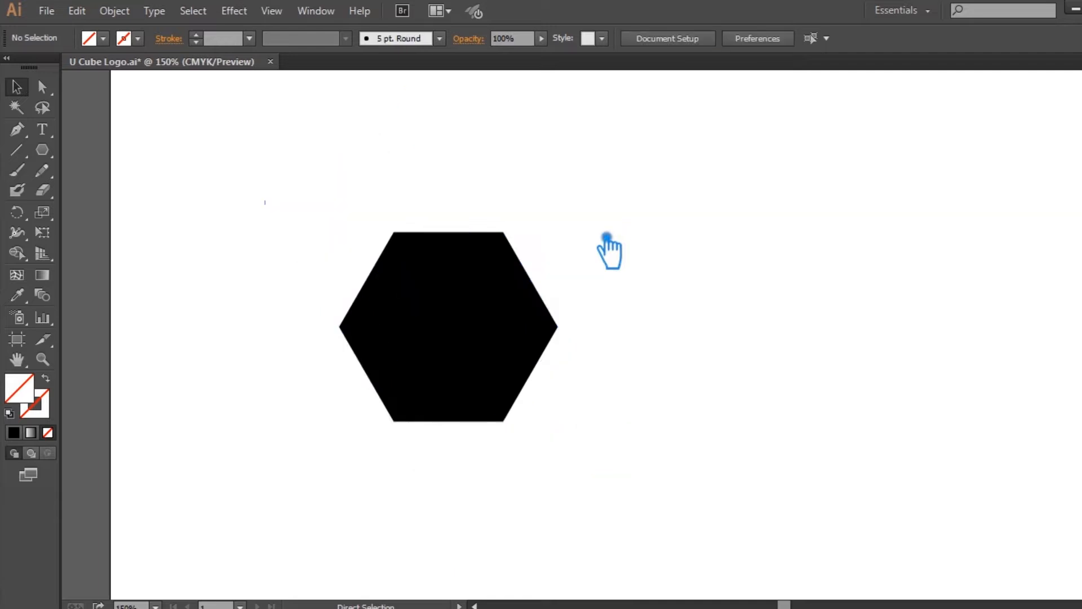
pyautogui.click(467, 279)
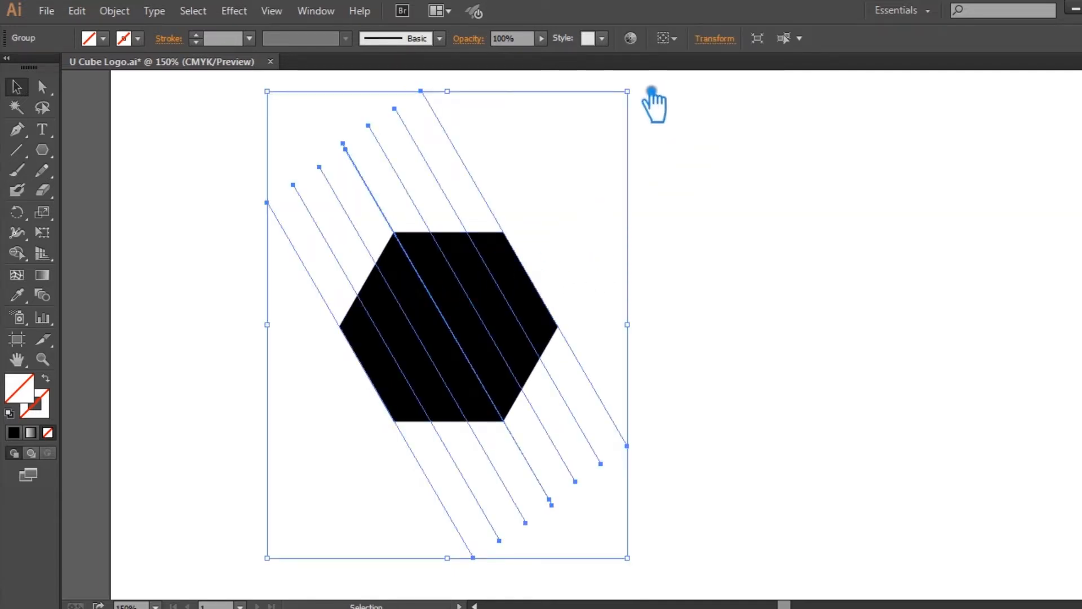
pyautogui.moveTo(653, 93); pyautogui.dragTo(742, 399)
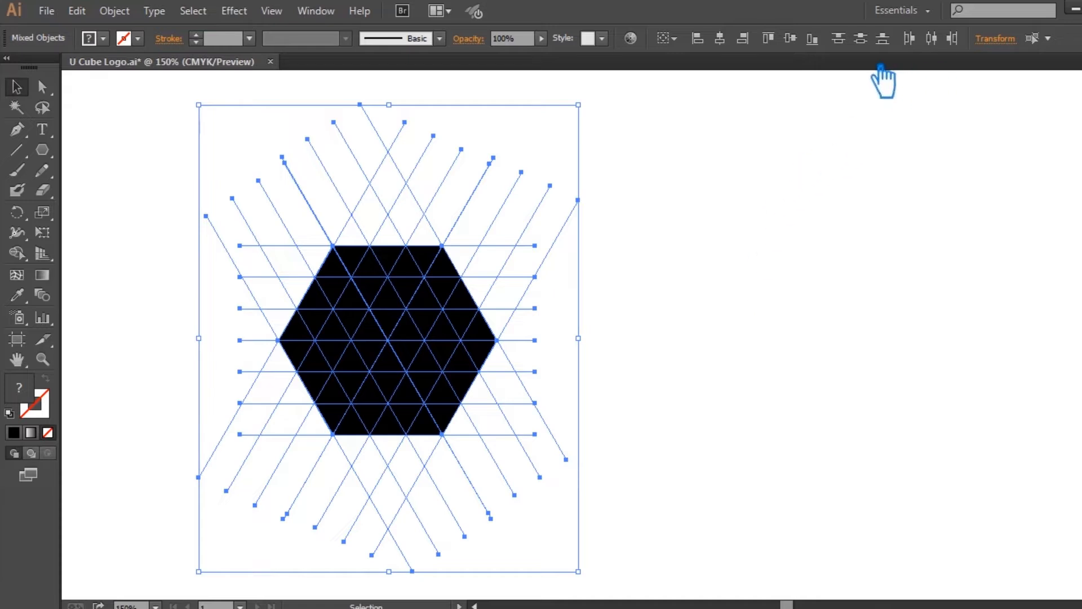
# Split the hexagon along all the grid lines with the Pathfinder Divide operation
pyautogui.hotkey('ctrl', 'shift', 'F9')
pyautogui.click(973, 516)
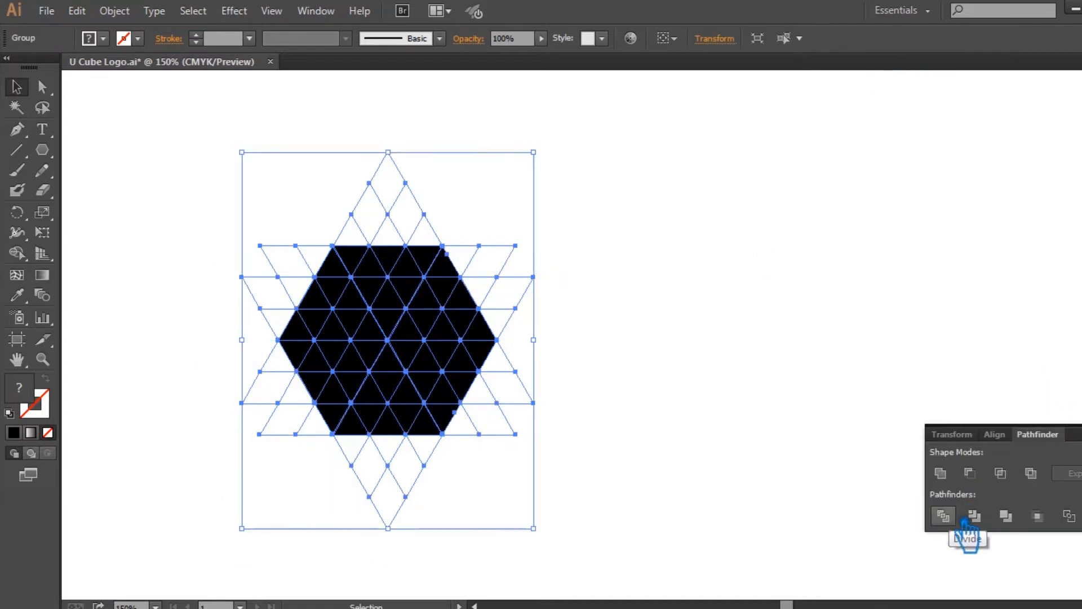
pyautogui.hotkey('ctrl', 'shift', 'F9')
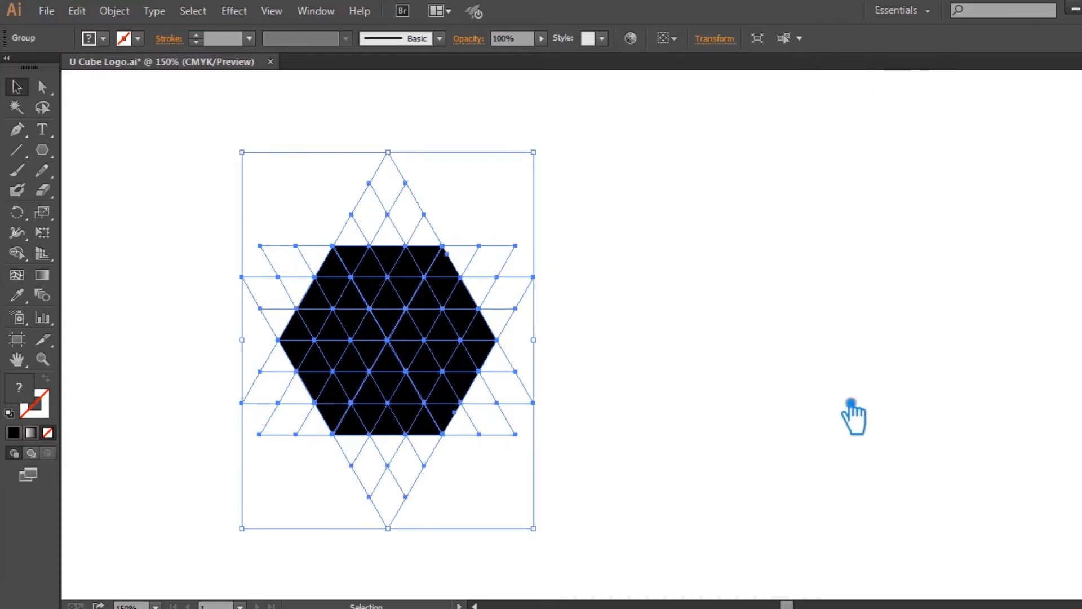
pyautogui.click(850, 404)
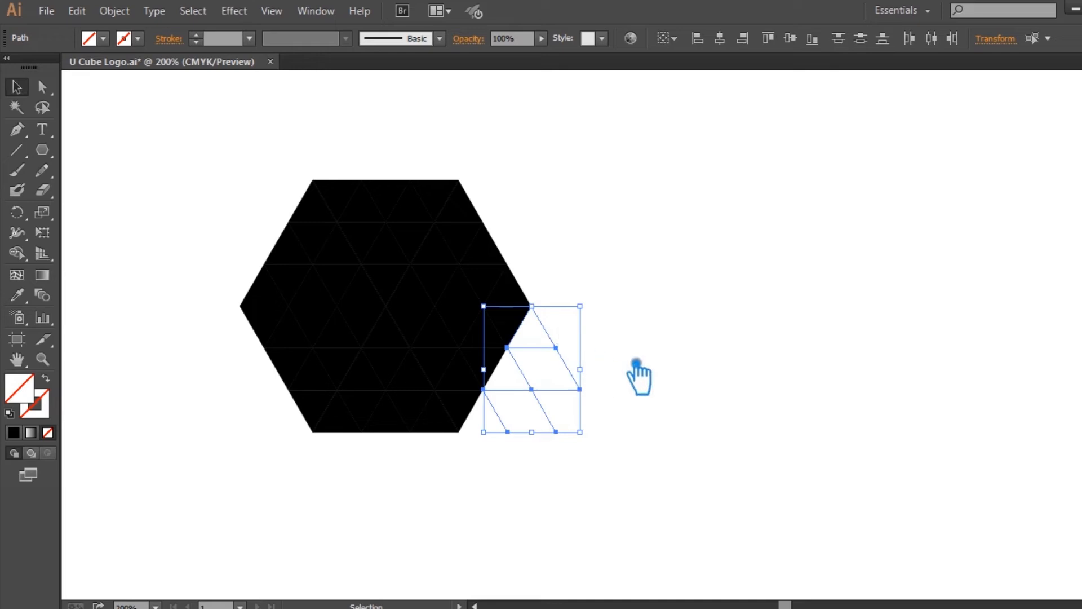
# Delete the unfilled leftover pieces outside the hexagon's right side, bottom edge and top edge
pyautogui.press('Delete')
pyautogui.moveTo(541, 466); pyautogui.dragTo(486, 420)
pyautogui.press('Delete')
pyautogui.moveTo(686, 332); pyautogui.dragTo(543, 123)
pyautogui.press('Delete')
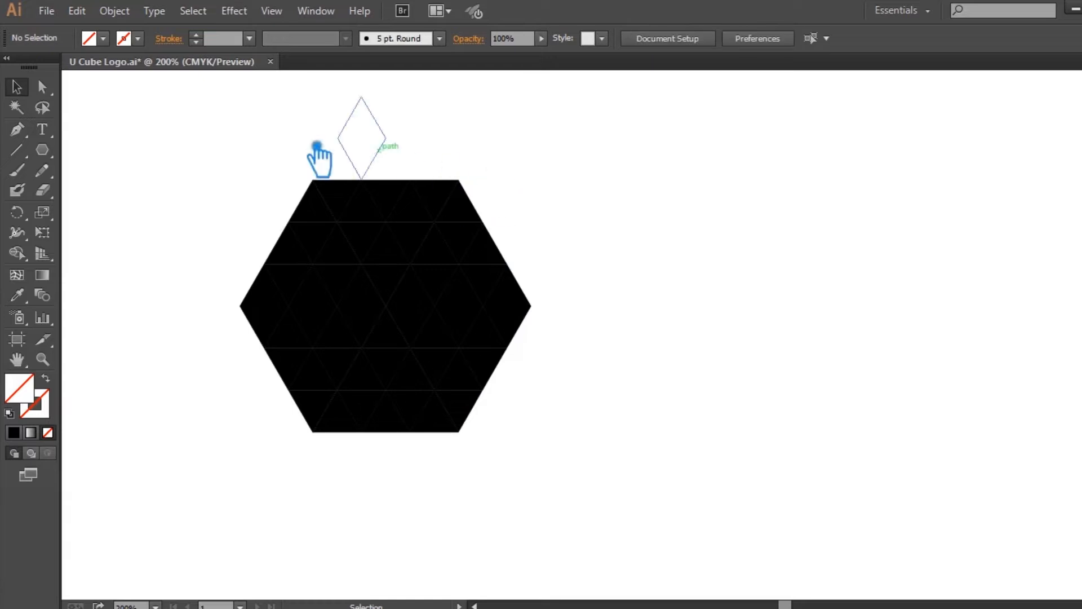
pyautogui.moveTo(228, 101); pyautogui.dragTo(507, 173)
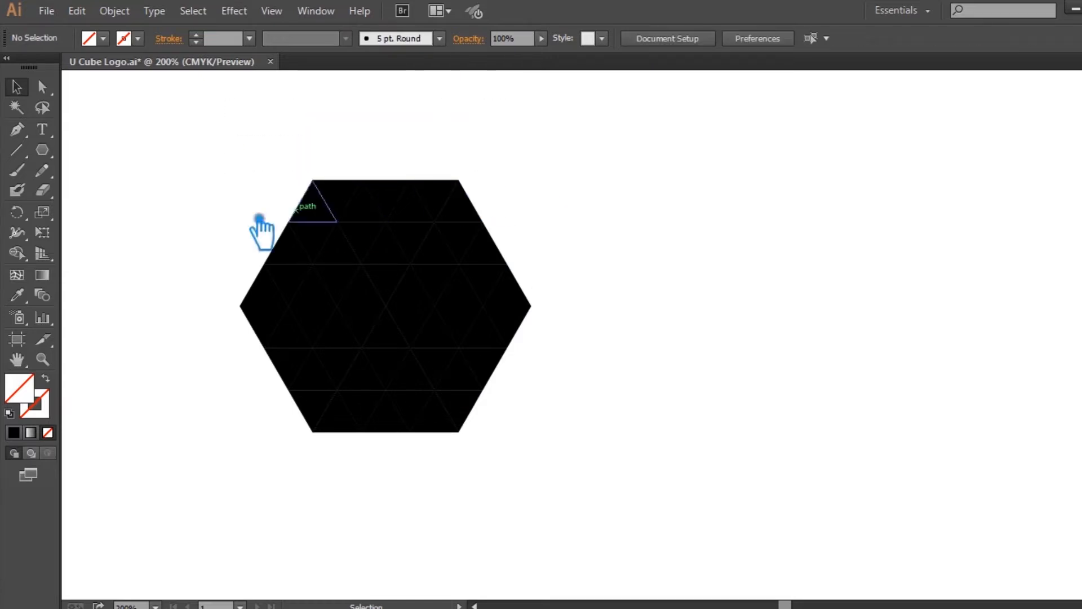
# Delete the unfilled leftover pieces outside the hexagon's left side and the last ones beyond its right side
pyautogui.moveTo(110, 119); pyautogui.dragTo(260, 254)
pyautogui.moveTo(236, 151); pyautogui.dragTo(299, 220)
pyautogui.moveTo(140, 189); pyautogui.dragTo(250, 295)
pyautogui.press('Delete')
pyautogui.moveTo(157, 306); pyautogui.dragTo(251, 513)
pyautogui.press('Delete')
pyautogui.moveTo(286, 479); pyautogui.dragTo(238, 395)
pyautogui.press('Delete')
pyautogui.moveTo(266, 479); pyautogui.dragTo(156, 366)
pyautogui.moveTo(617, 531); pyautogui.dragTo(145, 153)
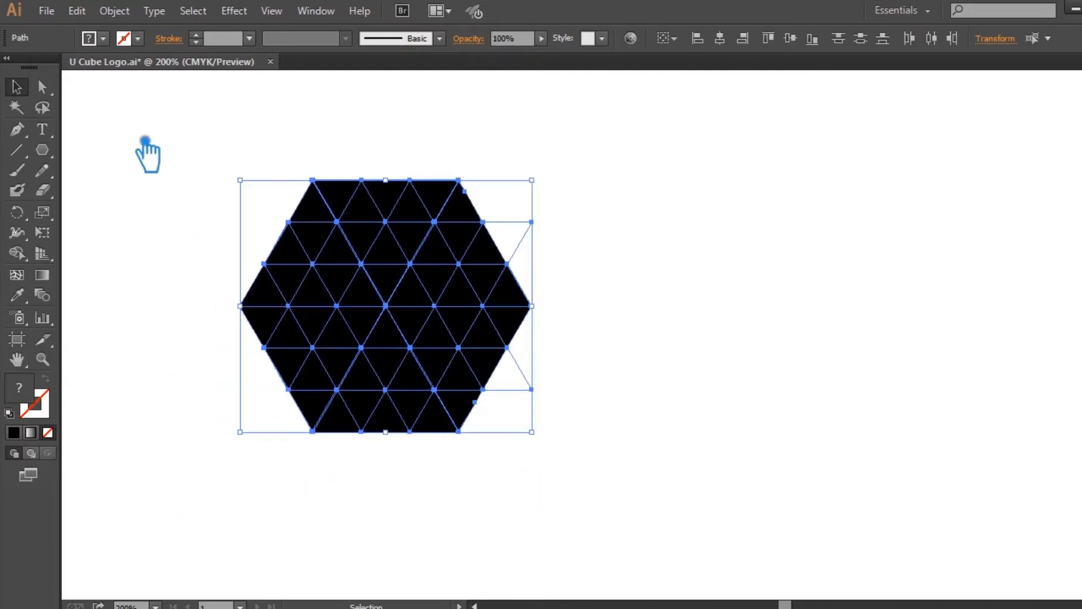
pyautogui.click(649, 355)
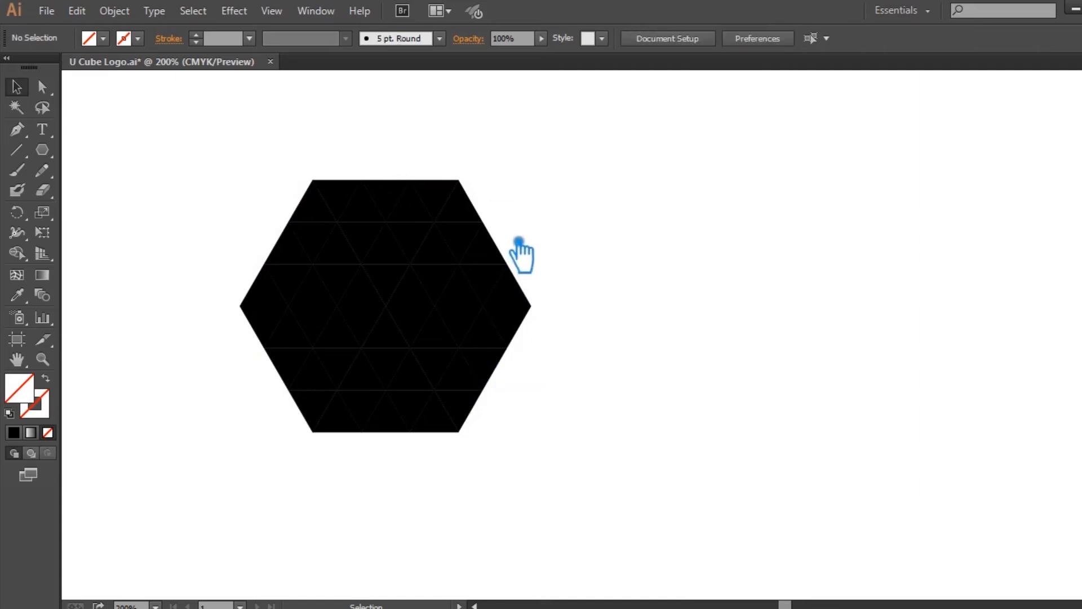
# Select all the triangles of the divided hexagon and rotate them together so the hexagon stands on a corner
pyautogui.moveTo(590, 511); pyautogui.dragTo(202, 155)
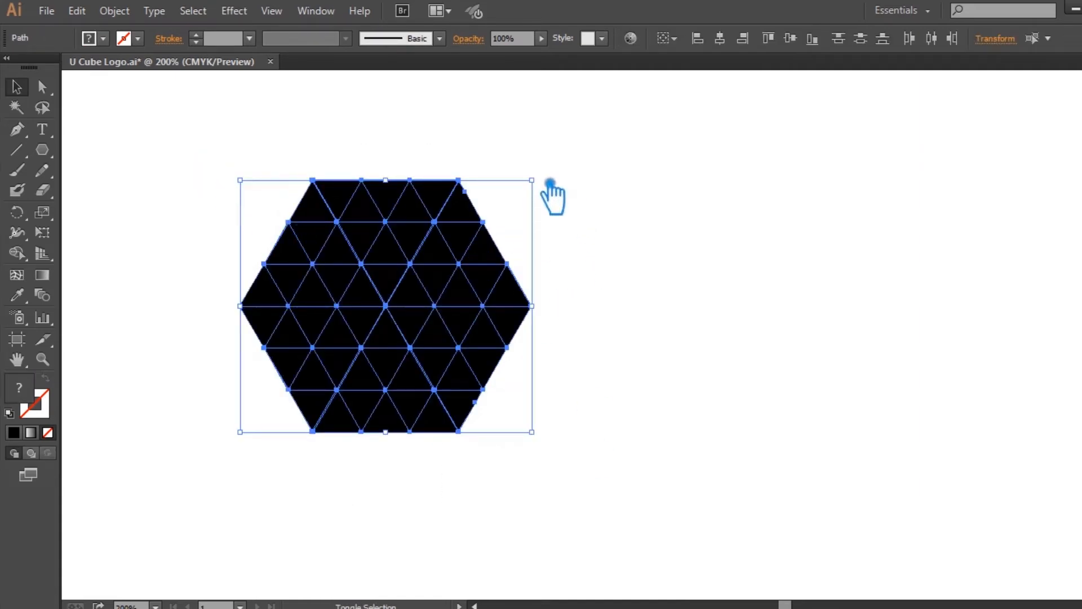
pyautogui.moveTo(556, 183); pyautogui.dragTo(633, 391)
pyautogui.click(623, 358)
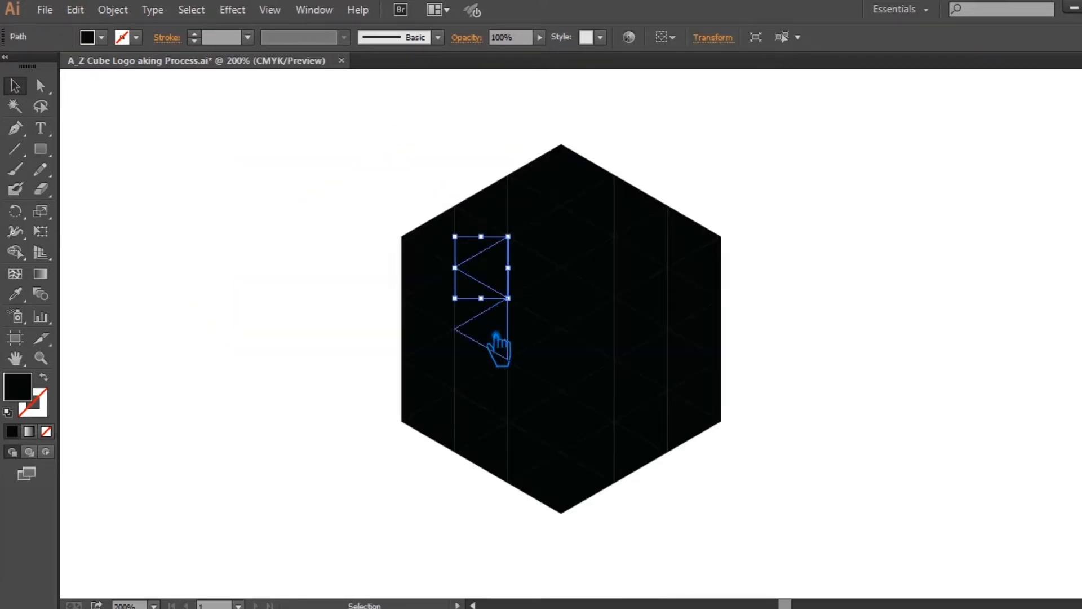
pyautogui.click(510, 338)
pyautogui.click(316, 346)
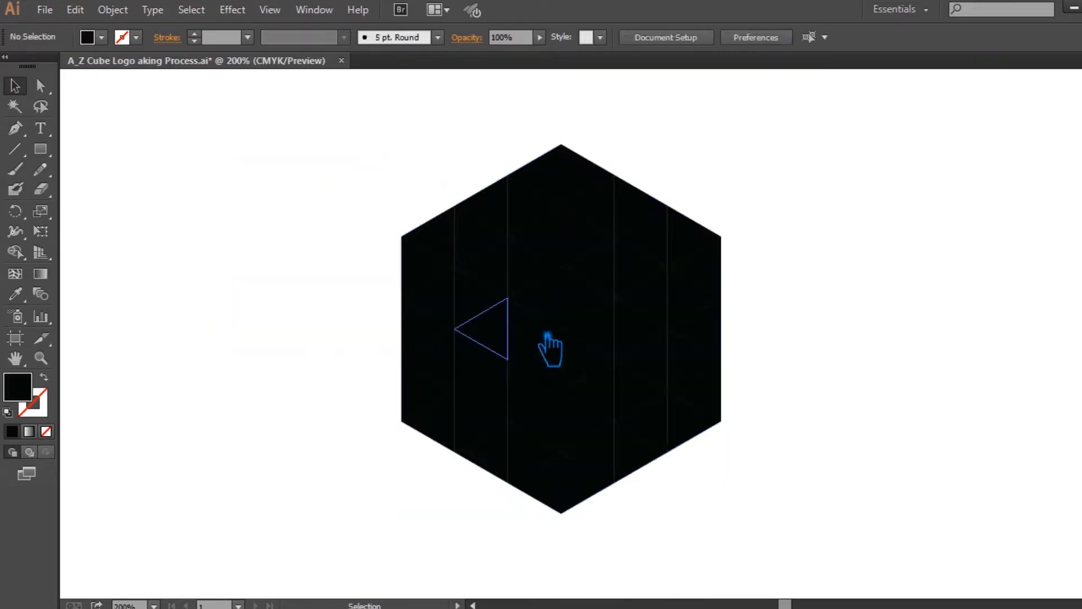
pyautogui.click(533, 329)
pyautogui.rightClick(534, 327)
pyautogui.click(583, 426)
pyautogui.click(290, 396)
pyautogui.click(506, 285)
pyautogui.click(484, 322)
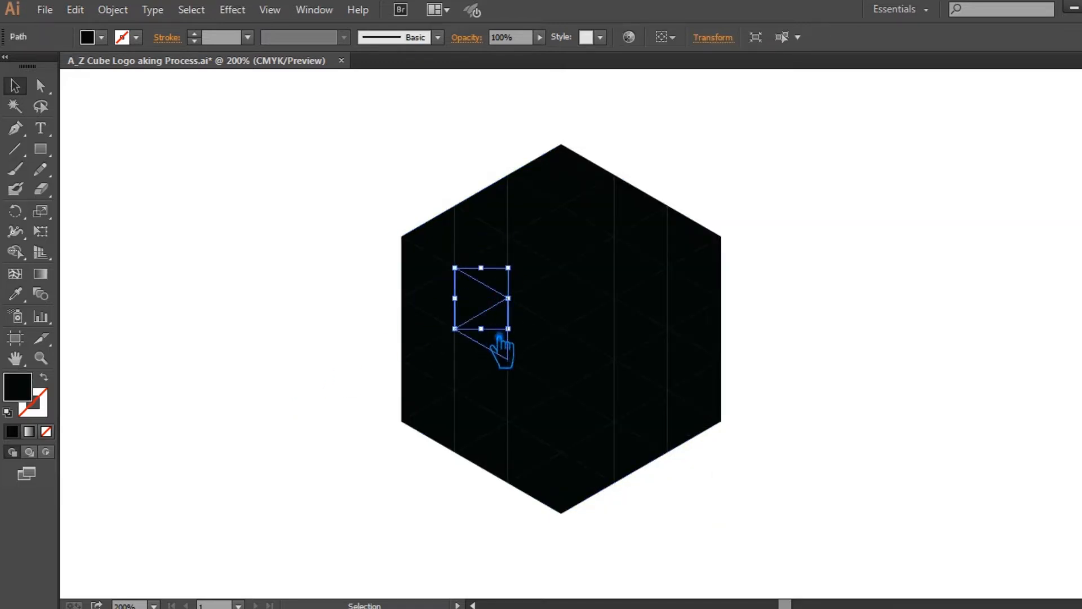
pyautogui.keyDown('shift'); pyautogui.click(506, 265); pyautogui.keyUp('shift')
pyautogui.keyDown('shift'); pyautogui.click(505, 361); pyautogui.keyUp('shift')
pyautogui.keyDown('shift'); pyautogui.click(483, 382); pyautogui.keyUp('shift')
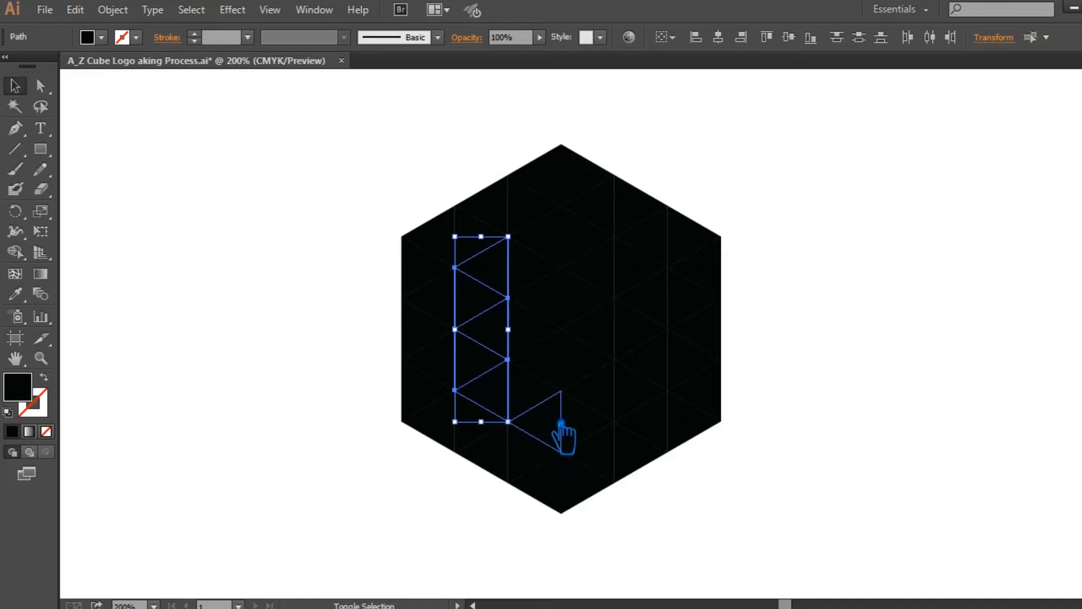
pyautogui.keyDown('shift'); pyautogui.click(557, 421); pyautogui.keyUp('shift')
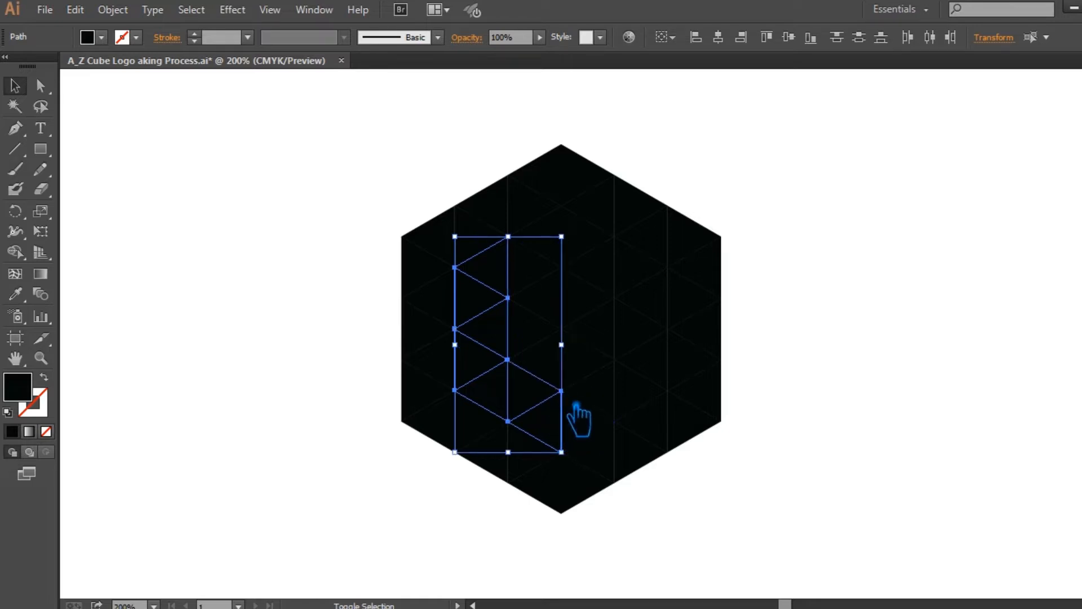
pyautogui.keyDown('shift'); pyautogui.click(599, 432); pyautogui.keyUp('shift')
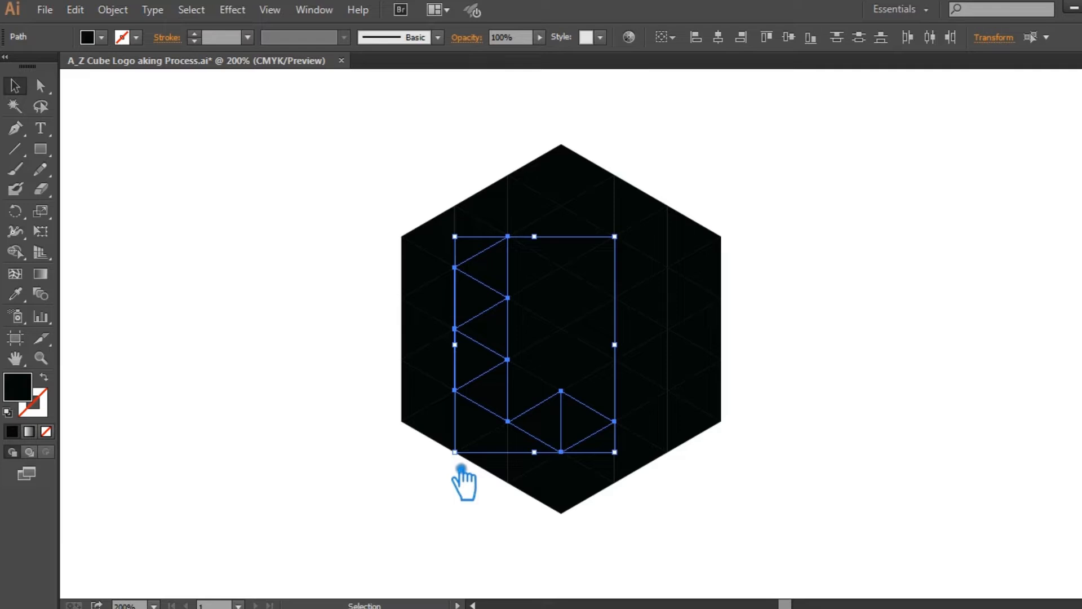
pyautogui.keyDown('shift'); pyautogui.click(596, 431); pyautogui.keyUp('shift')
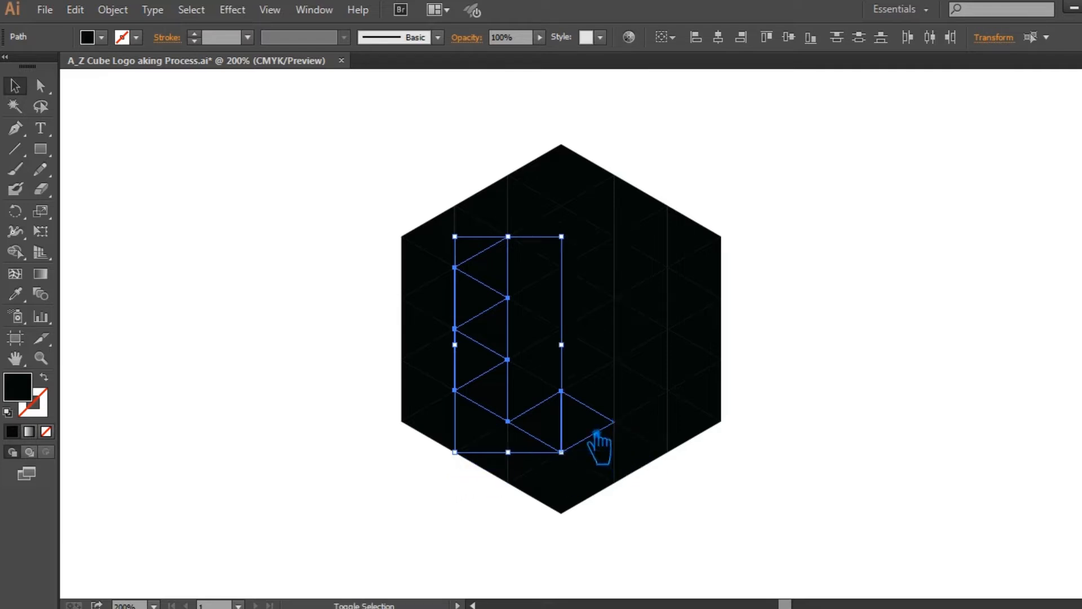
pyautogui.keyDown('shift'); pyautogui.click(560, 434); pyautogui.keyUp('shift')
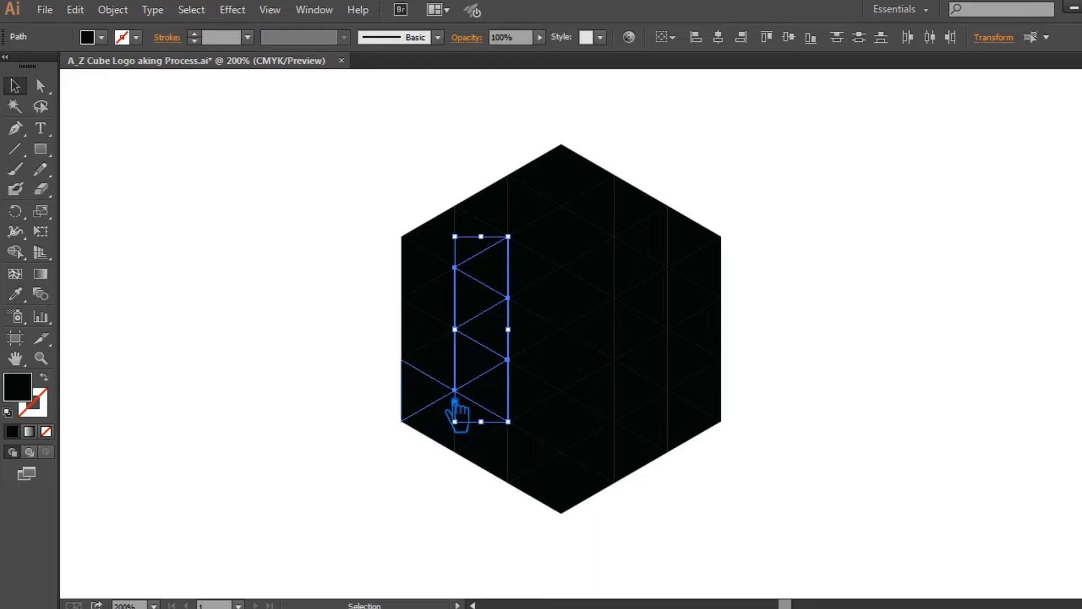
pyautogui.click(261, 278)
# Select the inner grid triangles that form a W, two side columns joined by a central chevron, and delete them from the hexagon
pyautogui.click(506, 280)
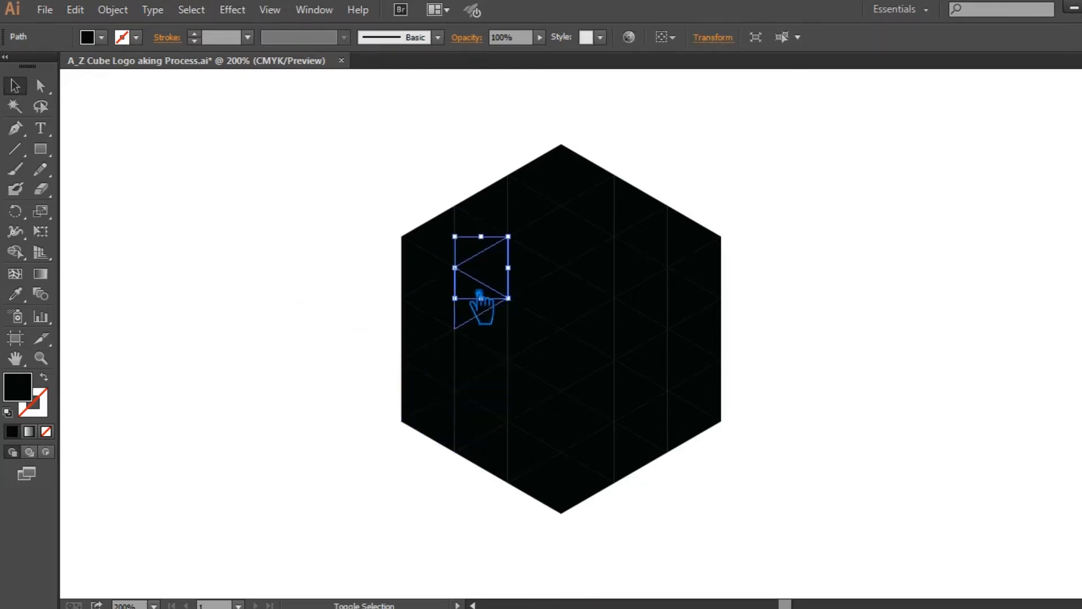
pyautogui.keyDown('shift'); pyautogui.click(483, 319); pyautogui.keyUp('shift')
pyautogui.keyDown('shift'); pyautogui.click(504, 349); pyautogui.keyUp('shift')
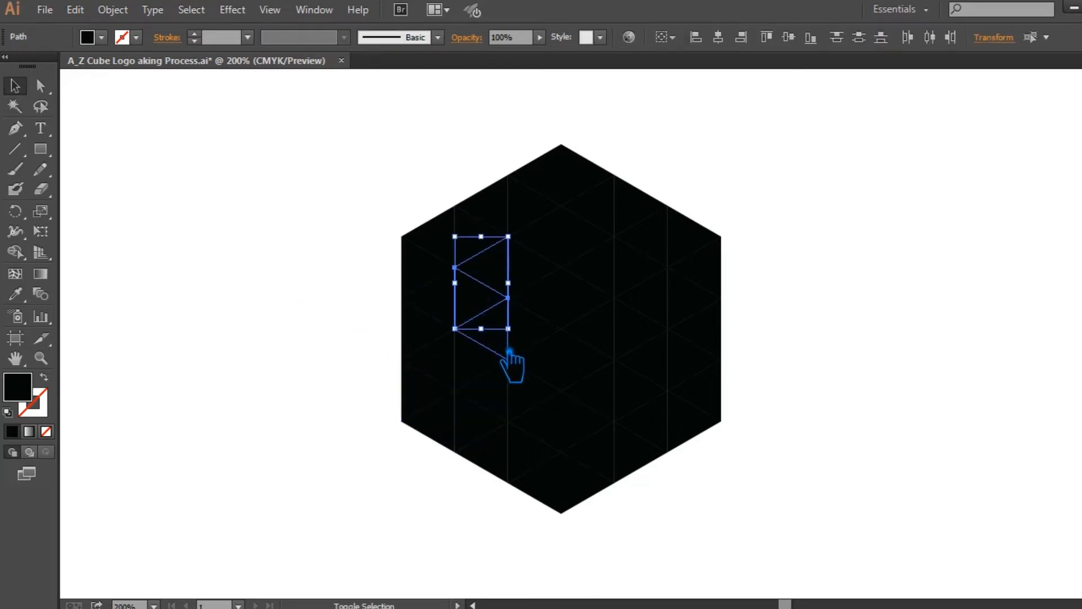
pyautogui.keyDown('shift'); pyautogui.click(479, 379); pyautogui.keyUp('shift')
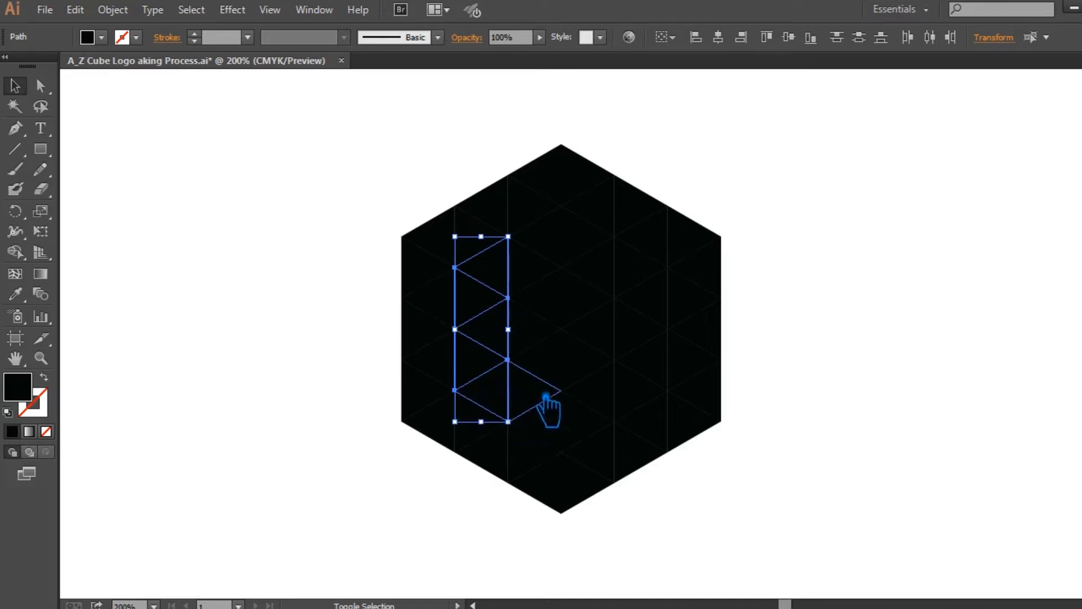
pyautogui.keyDown('shift'); pyautogui.click(547, 391); pyautogui.keyUp('shift')
pyautogui.keyDown('shift'); pyautogui.click(561, 377); pyautogui.keyUp('shift')
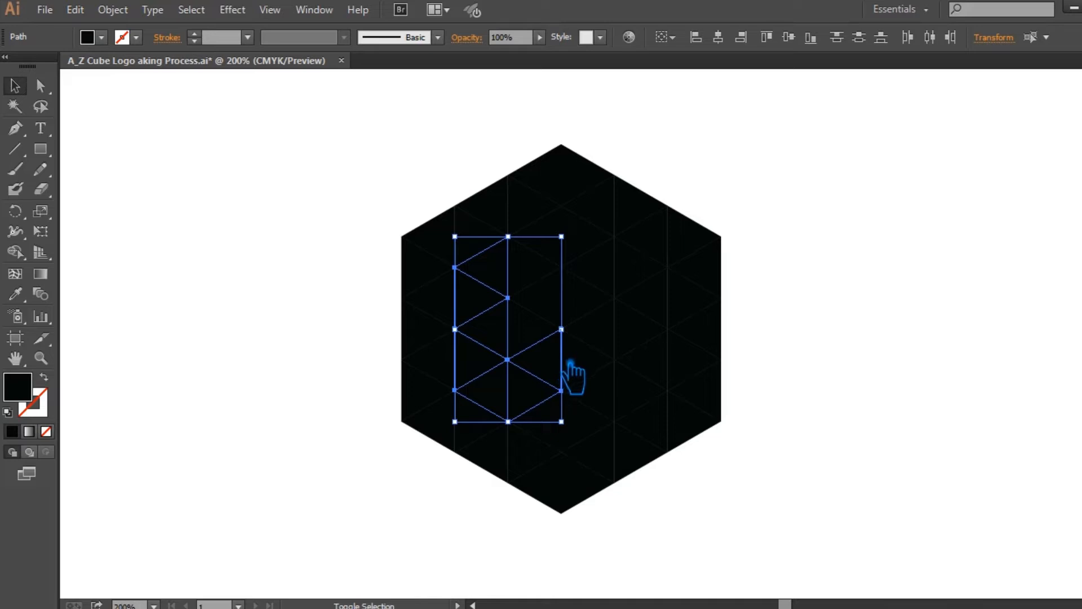
pyautogui.keyDown('shift'); pyautogui.click(596, 366); pyautogui.keyUp('shift')
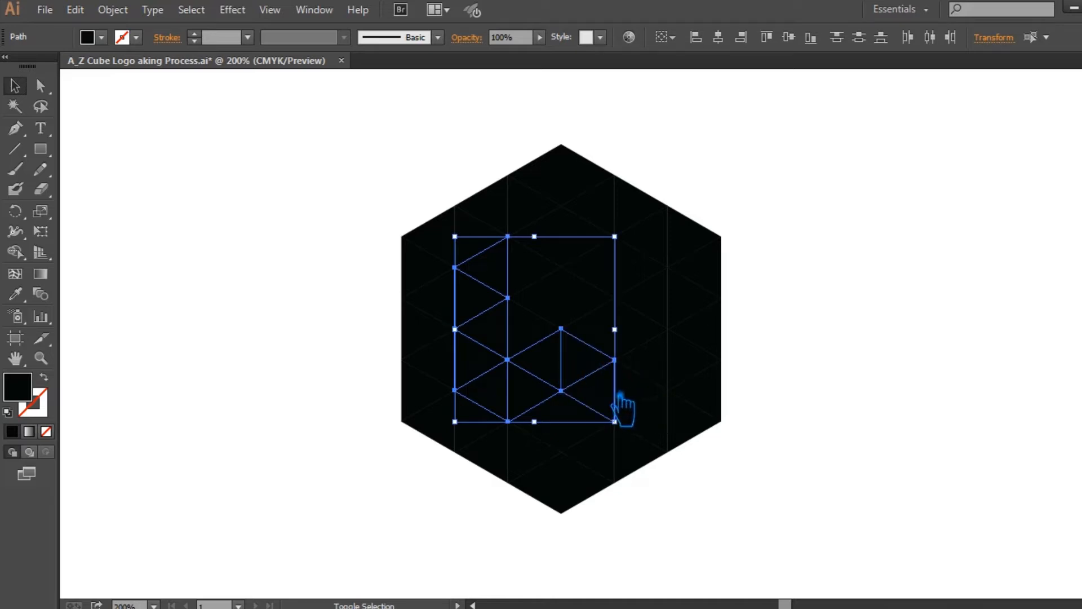
pyautogui.keyDown('shift'); pyautogui.click(659, 415); pyautogui.keyUp('shift')
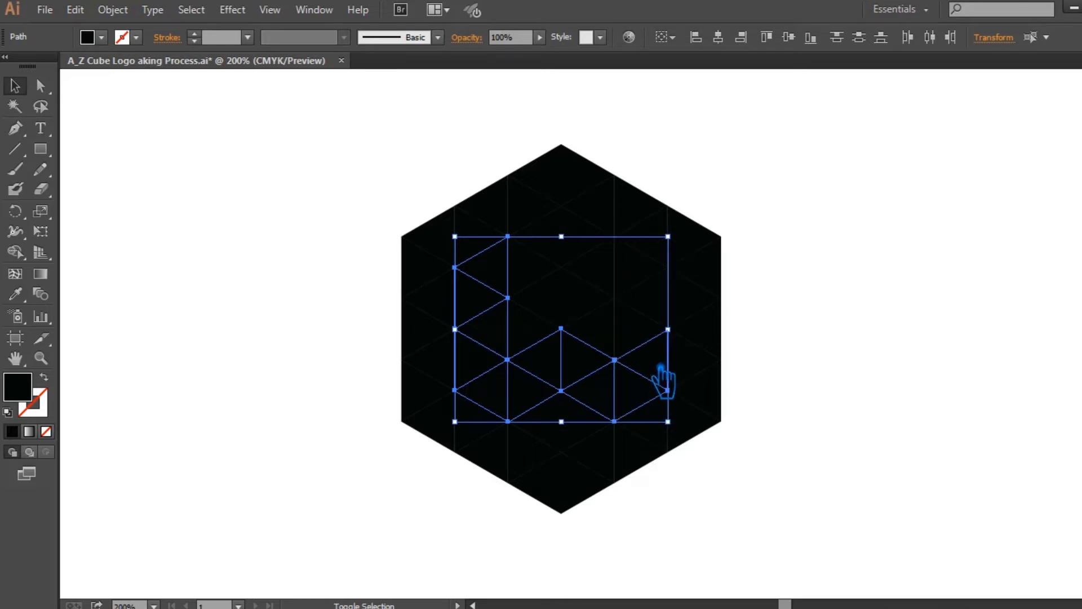
pyautogui.keyDown('shift'); pyautogui.click(656, 310); pyautogui.keyUp('shift')
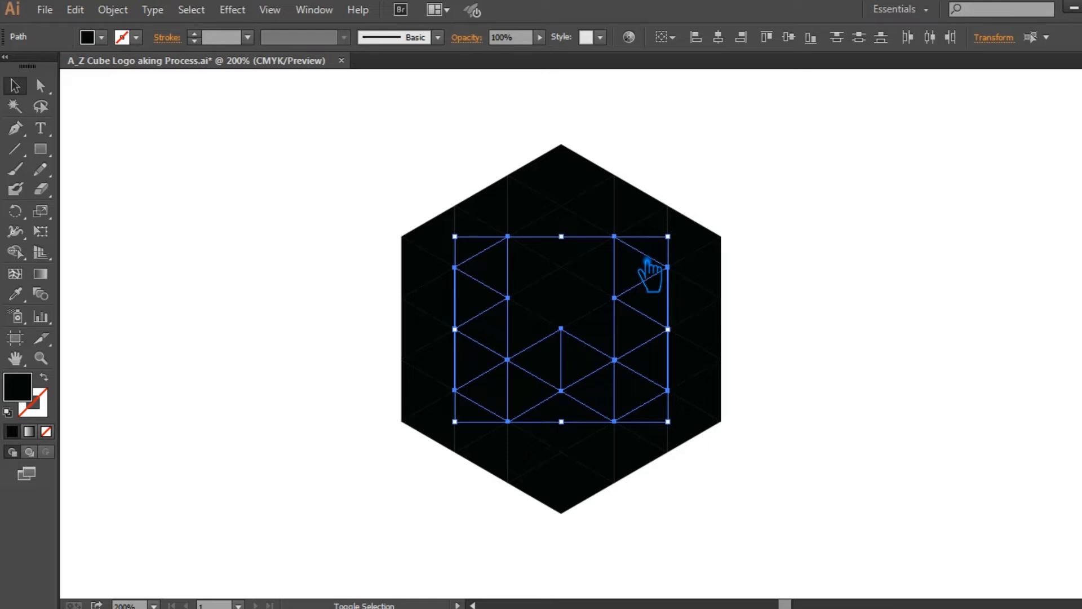
pyautogui.press('Delete')
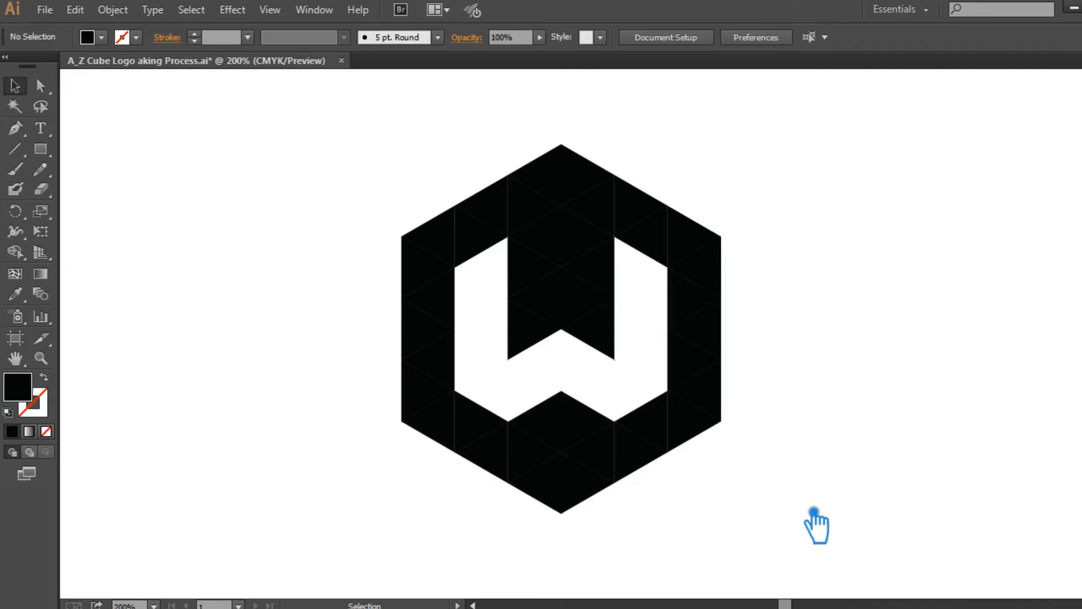
# Fill the outer triangle on the hexagon's upper-left edge, beside the central block, with light orange-red F9634E
pyautogui.moveTo(846, 514); pyautogui.dragTo(811, 523)
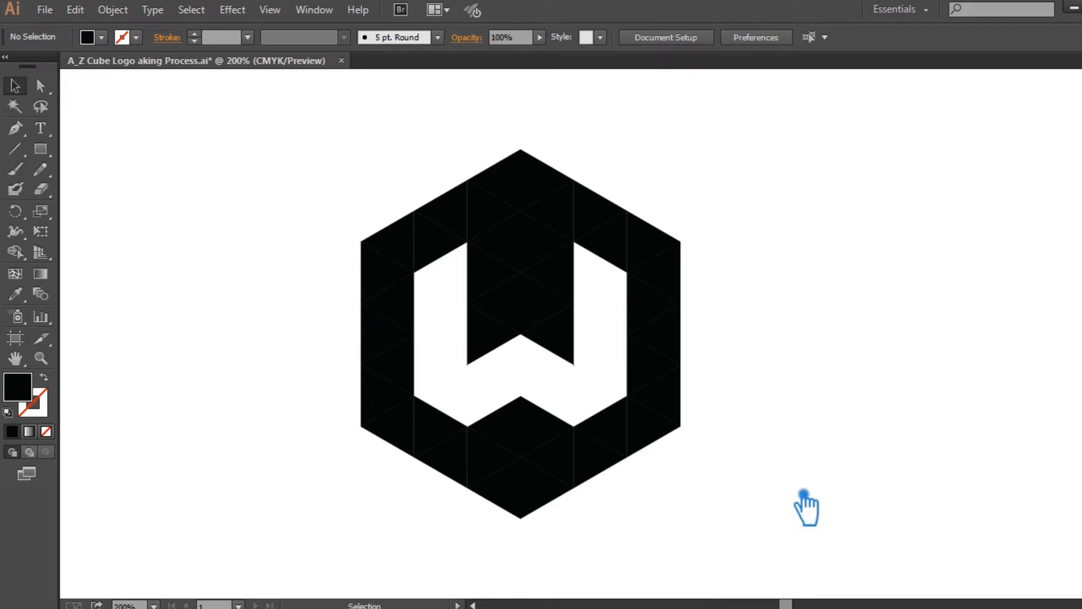
pyautogui.click(458, 239)
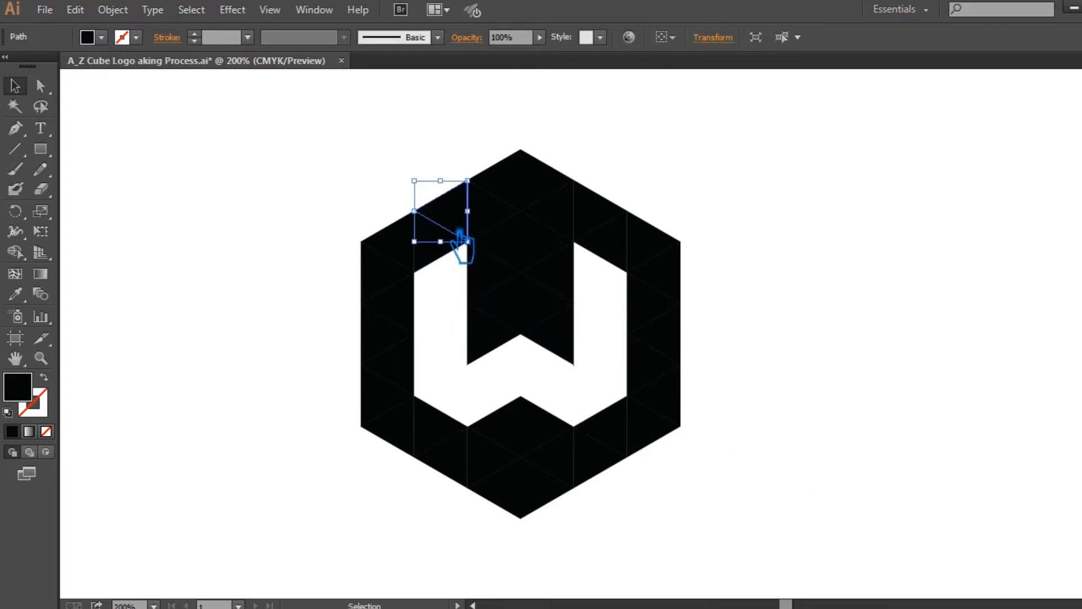
pyautogui.doubleClick(39, 392)
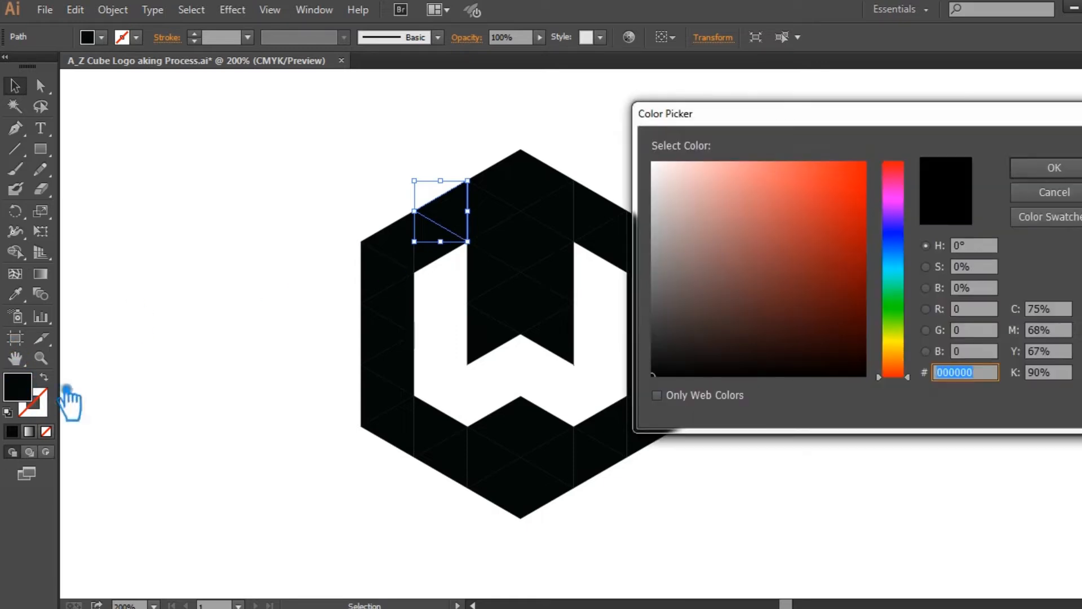
pyautogui.moveTo(845, 198); pyautogui.dragTo(838, 186)
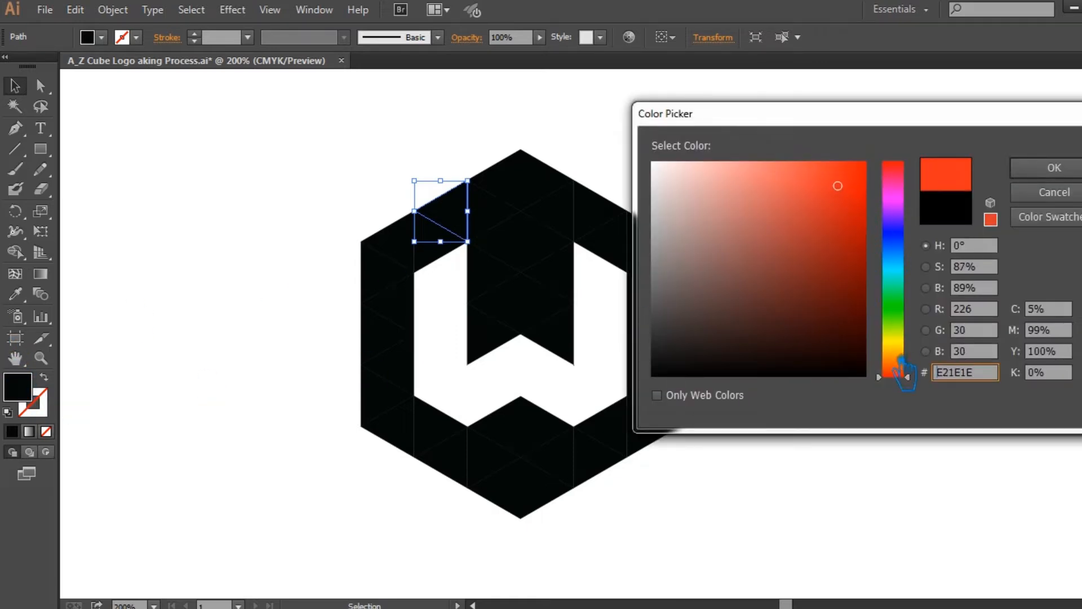
pyautogui.moveTo(858, 192); pyautogui.dragTo(847, 181)
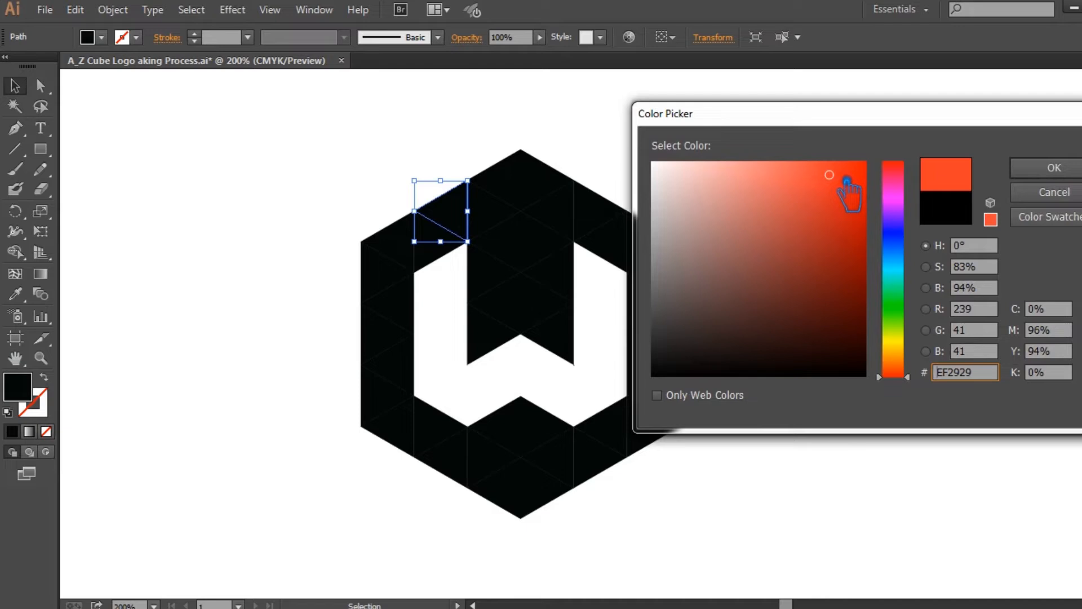
pyautogui.moveTo(906, 376); pyautogui.dragTo(907, 373)
pyautogui.moveTo(844, 184); pyautogui.dragTo(816, 171)
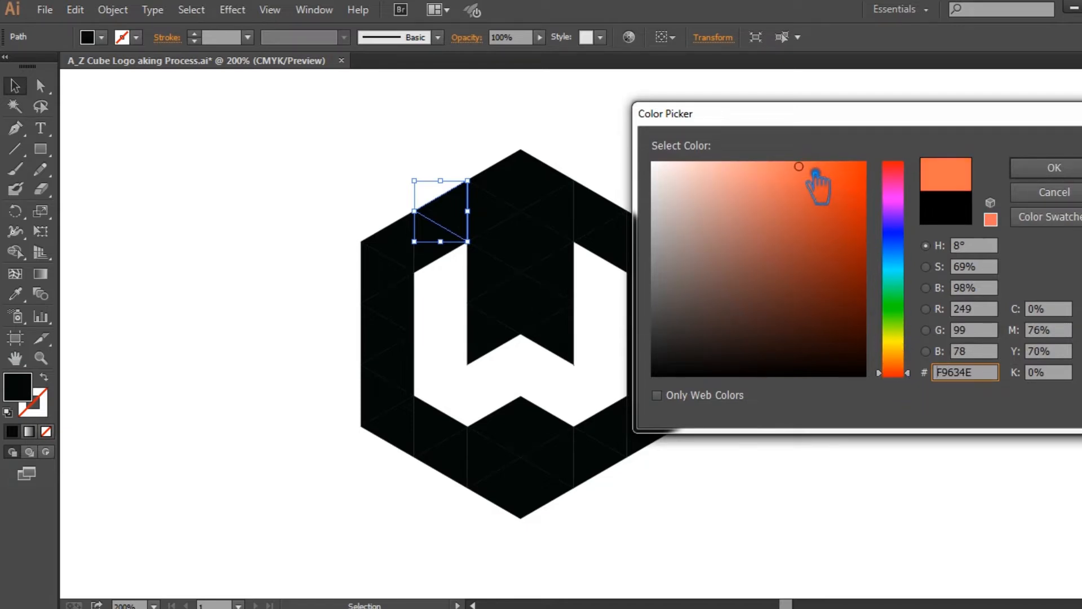
pyautogui.click(1053, 168)
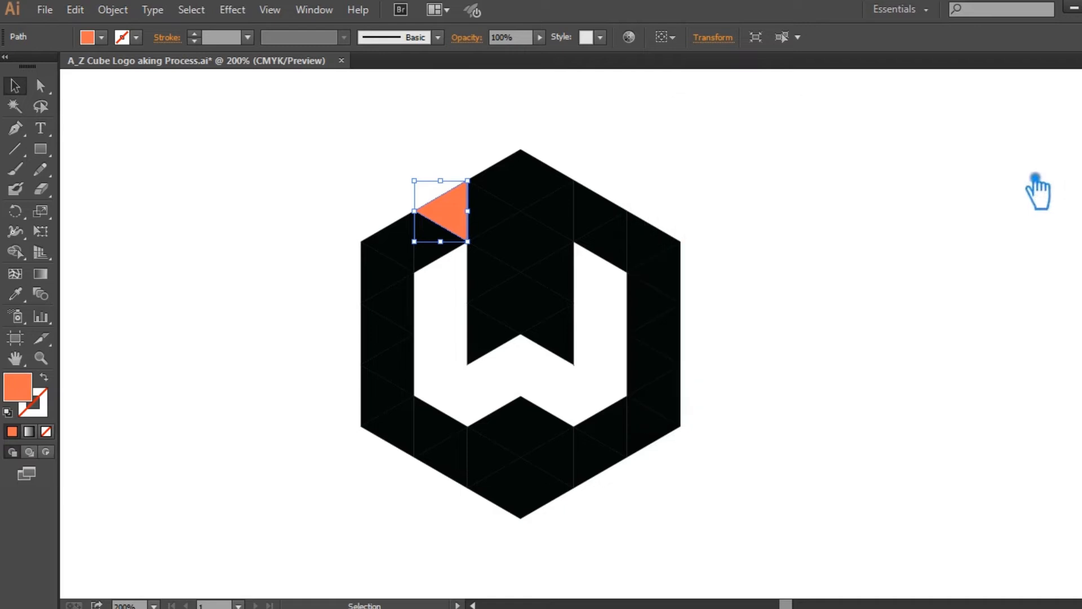
# Copy the orange-red fill to the triangle just below, bordering the W cut-out, and darken it to E04F44
pyautogui.click(449, 267)
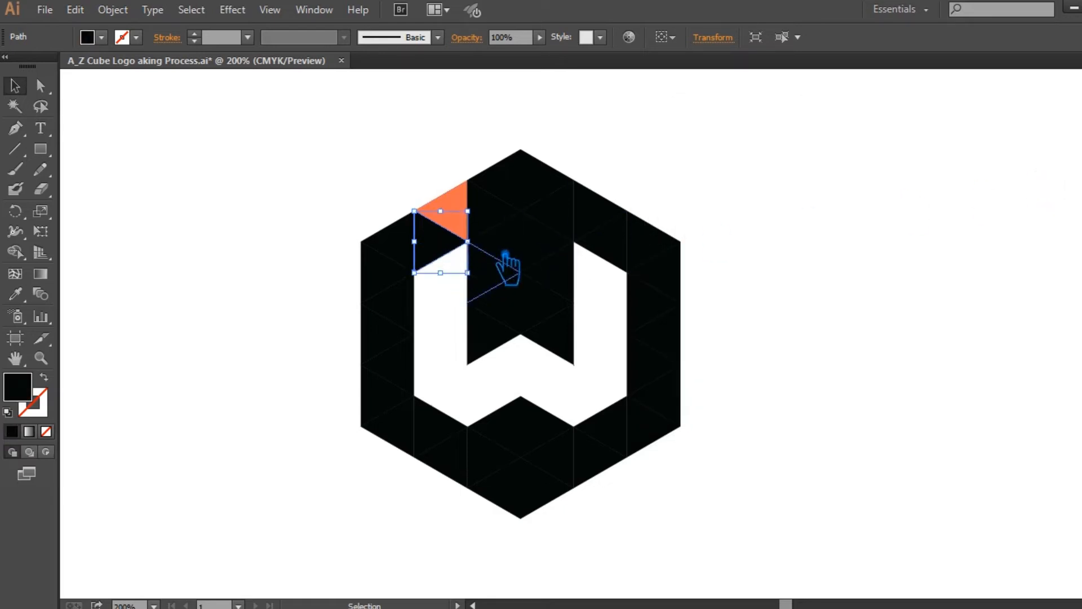
pyautogui.press('i')
pyautogui.click(454, 217)
pyautogui.doubleClick(42, 390)
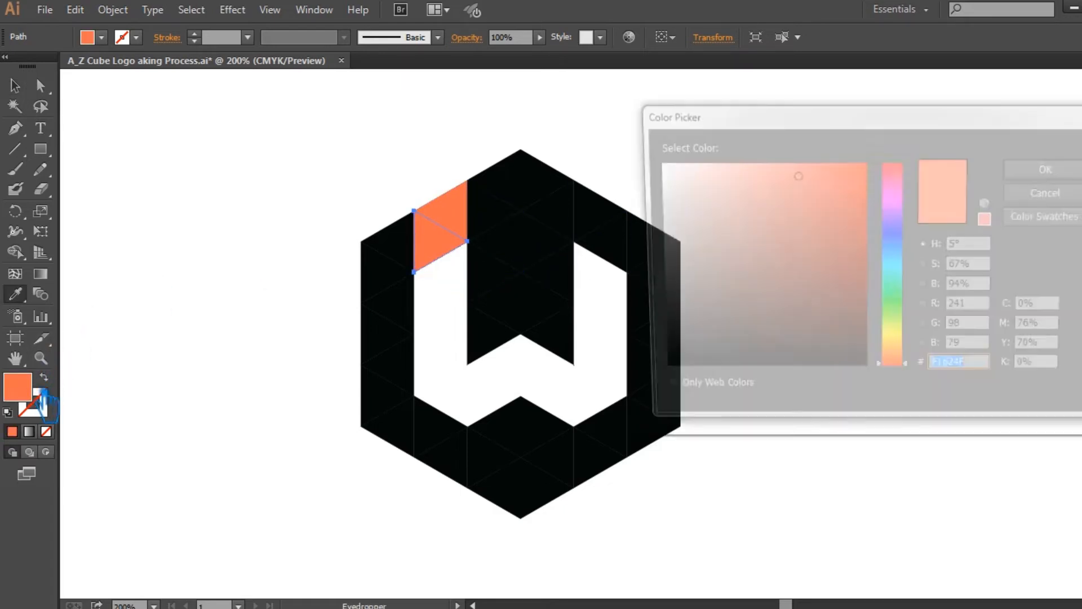
pyautogui.click(818, 191)
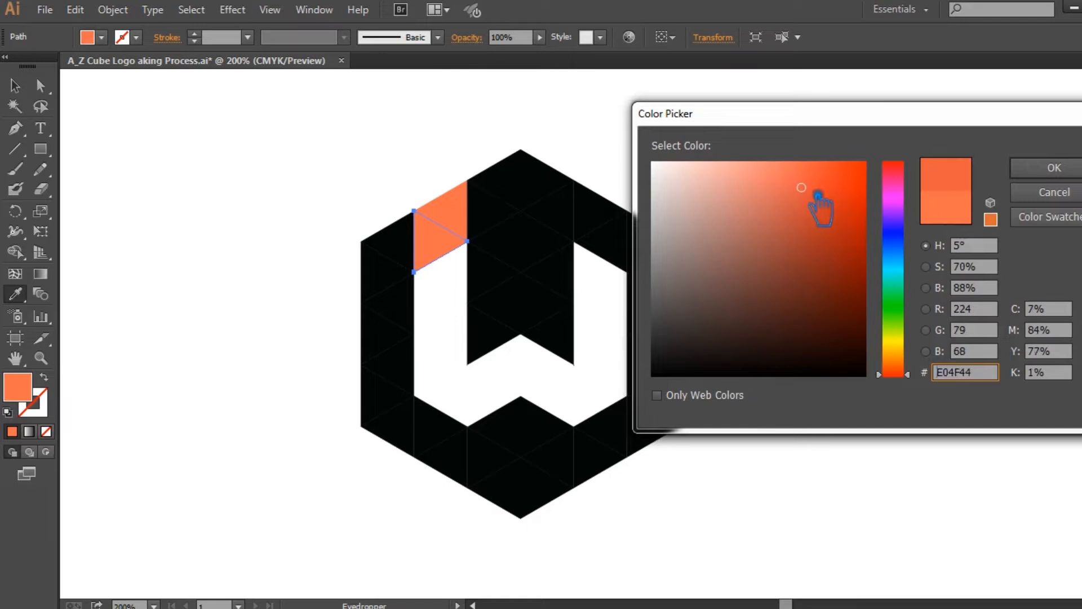
pyautogui.click(1040, 172)
pyautogui.press('v')
pyautogui.click(301, 246)
# Give the adjoining triangle at the hexagon's upper-left corner the neighbouring fill and darken it to D63C38
pyautogui.click(413, 248)
pyautogui.press('i')
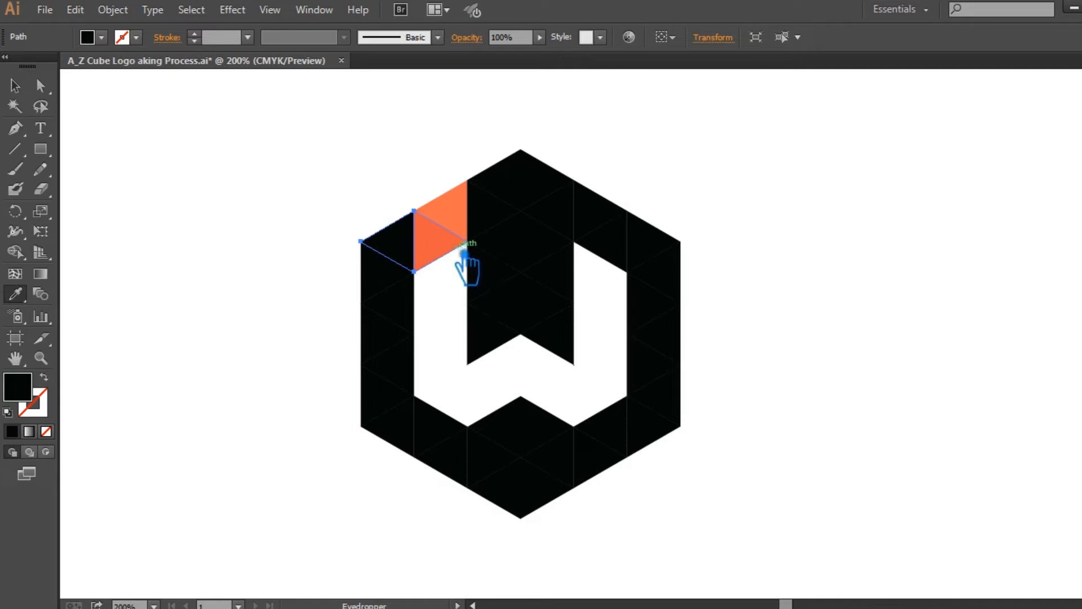
pyautogui.click(465, 251)
pyautogui.doubleClick(31, 398)
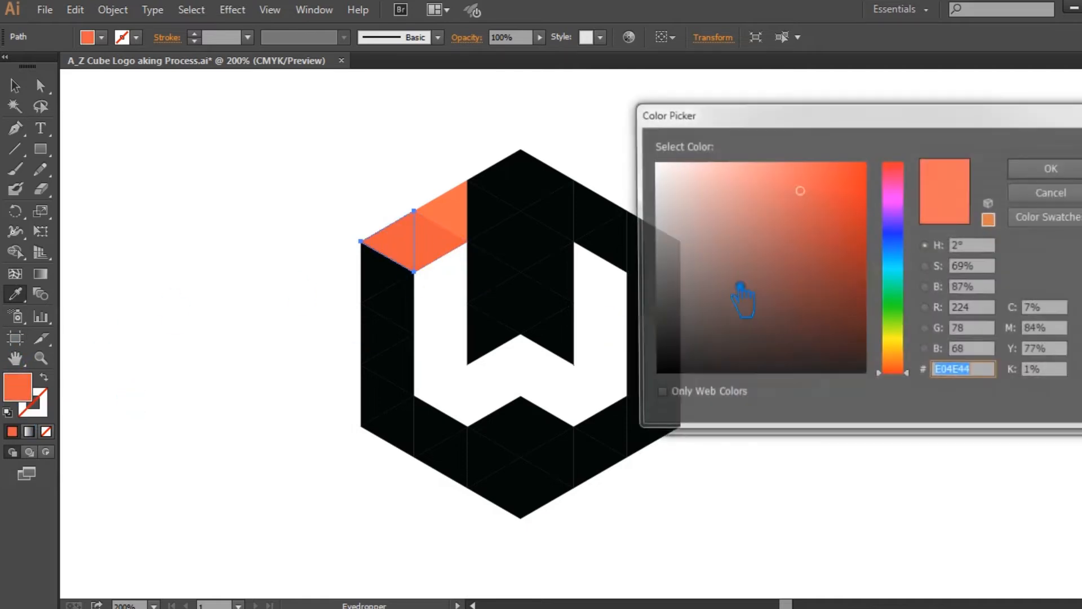
pyautogui.click(828, 203)
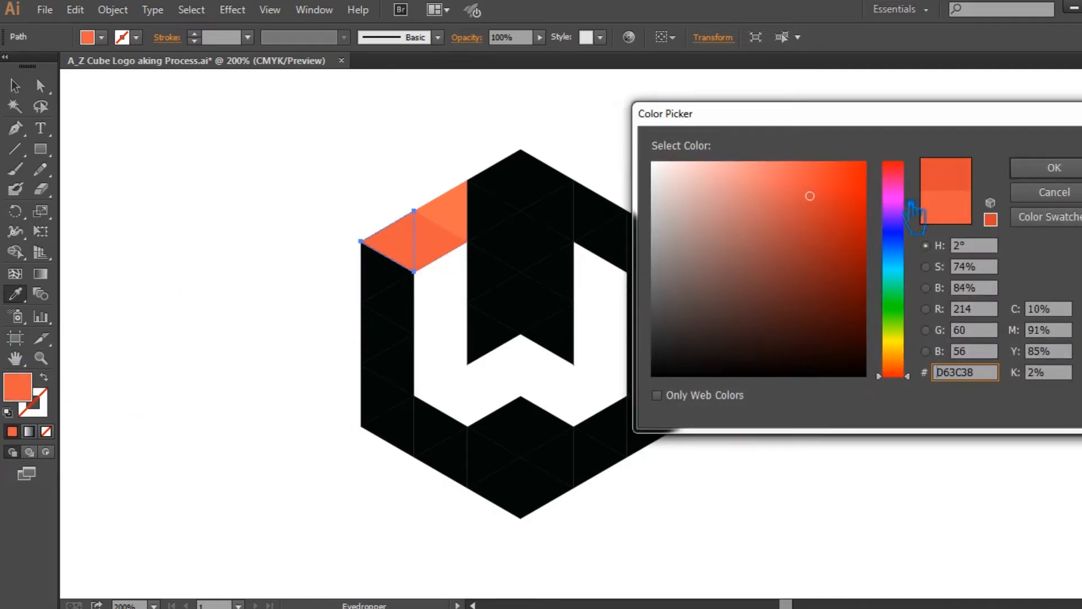
pyautogui.click(1054, 168)
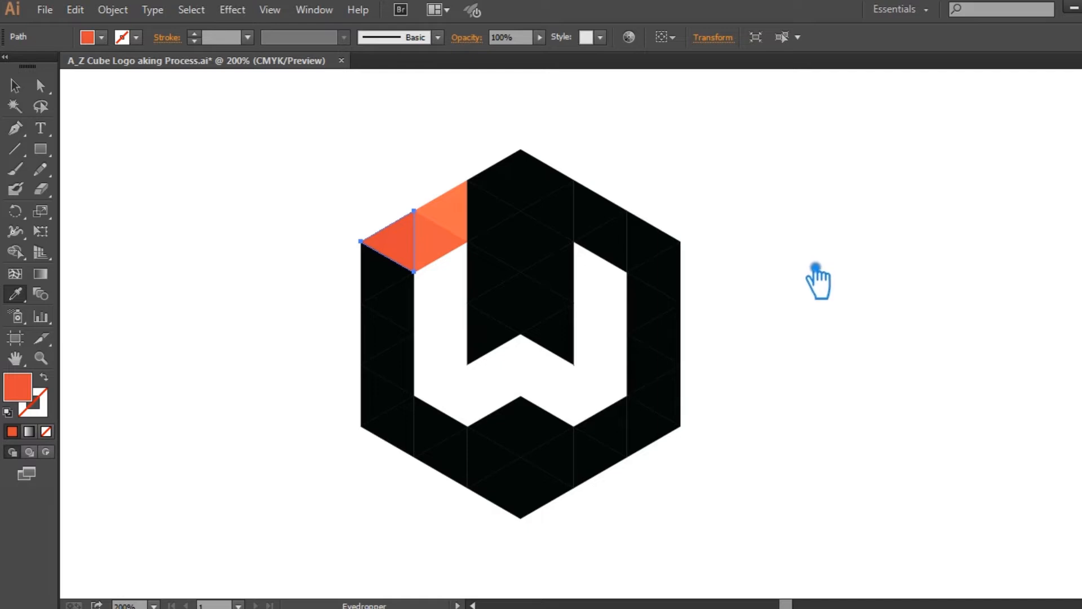
pyautogui.press('v')
pyautogui.click(305, 326)
# Copy the red fill to the topmost outer triangle of the hexagon's left side and darken it to C92F2F
pyautogui.click(385, 291)
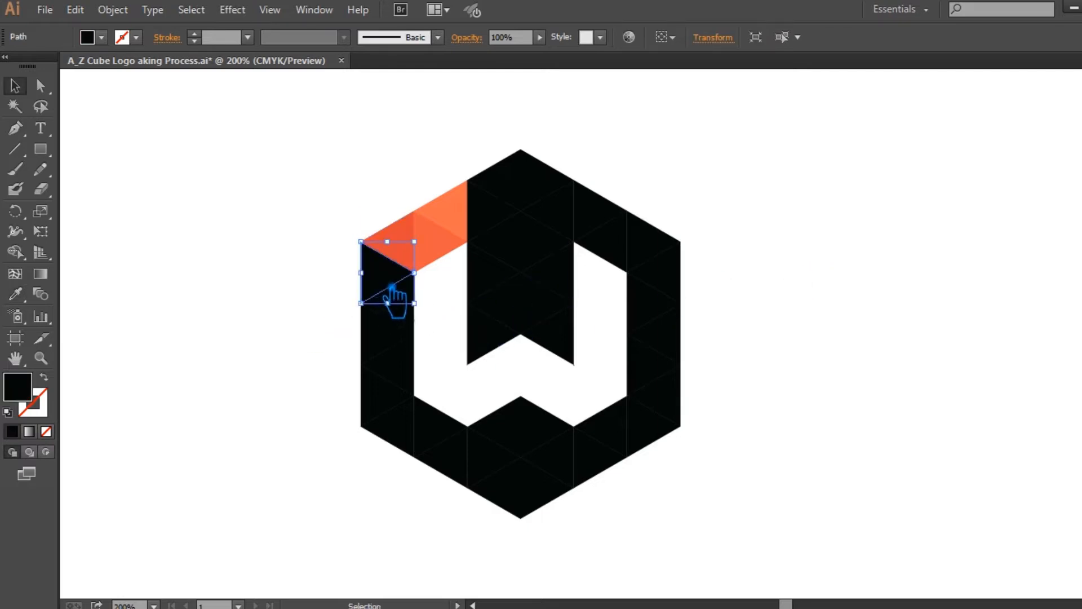
pyautogui.press('i')
pyautogui.click(423, 243)
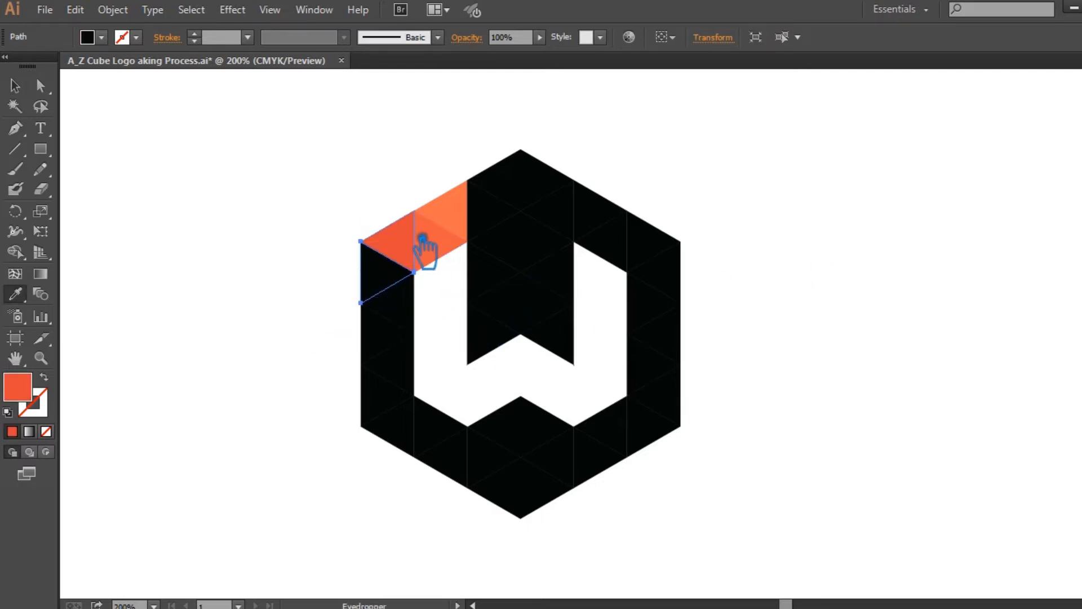
pyautogui.press('v')
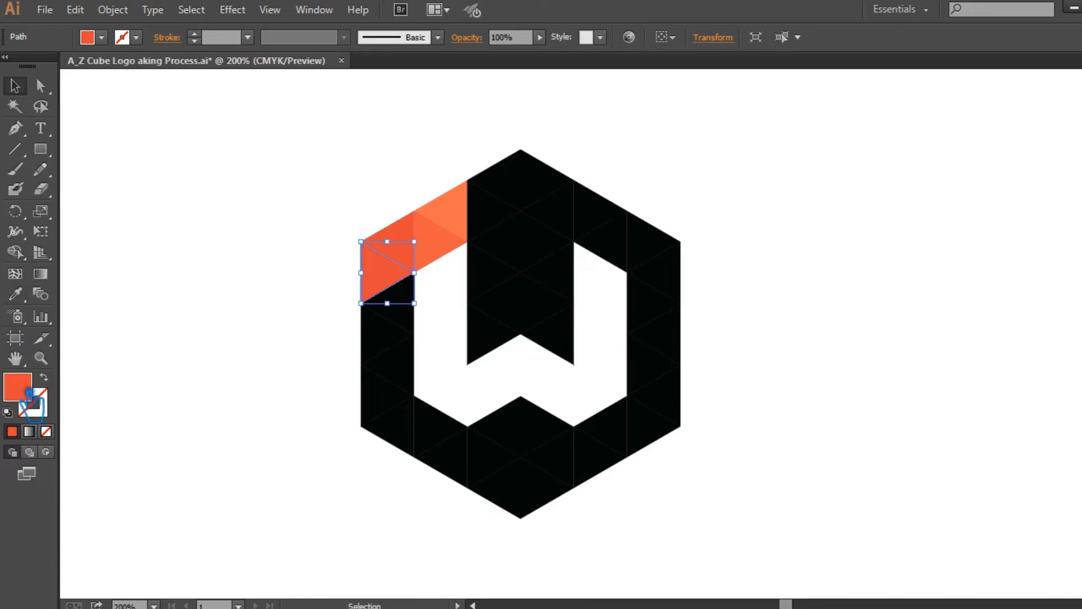
pyautogui.doubleClick(28, 392)
pyautogui.click(834, 212)
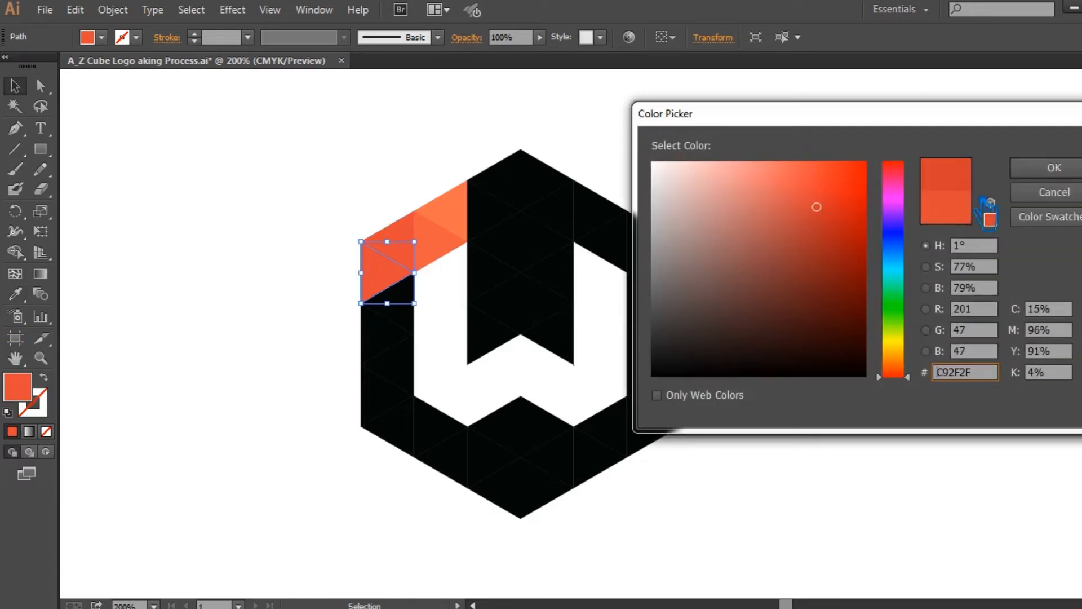
pyautogui.click(1053, 167)
pyautogui.click(337, 292)
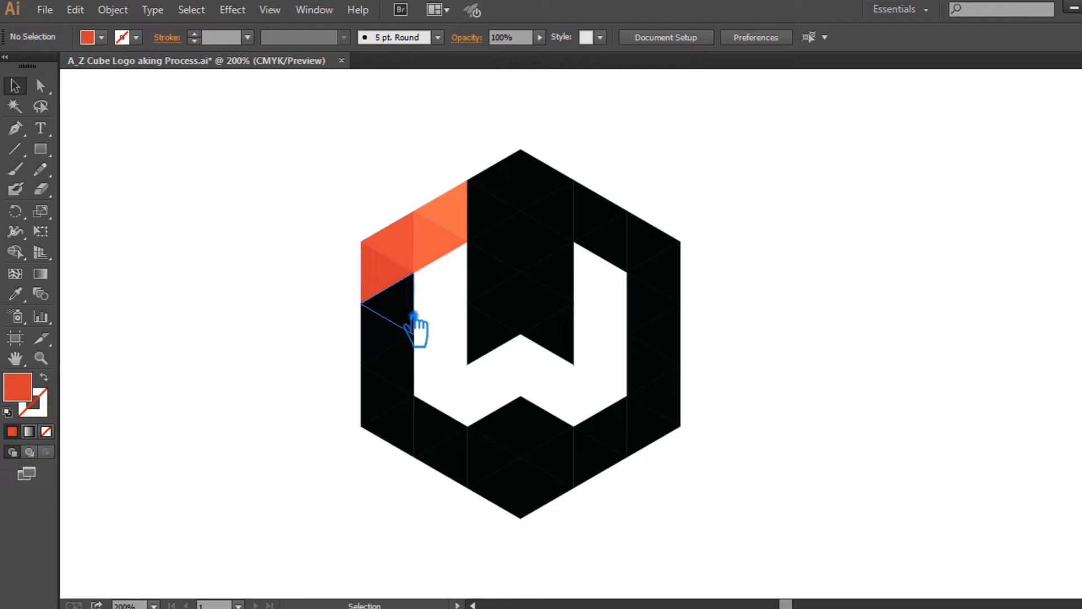
# Copy the neighbouring red fill to the upper inner triangle of the hexagon's left side and darken it to BA252C
pyautogui.click(406, 315)
pyautogui.click(15, 294)
pyautogui.click(397, 280)
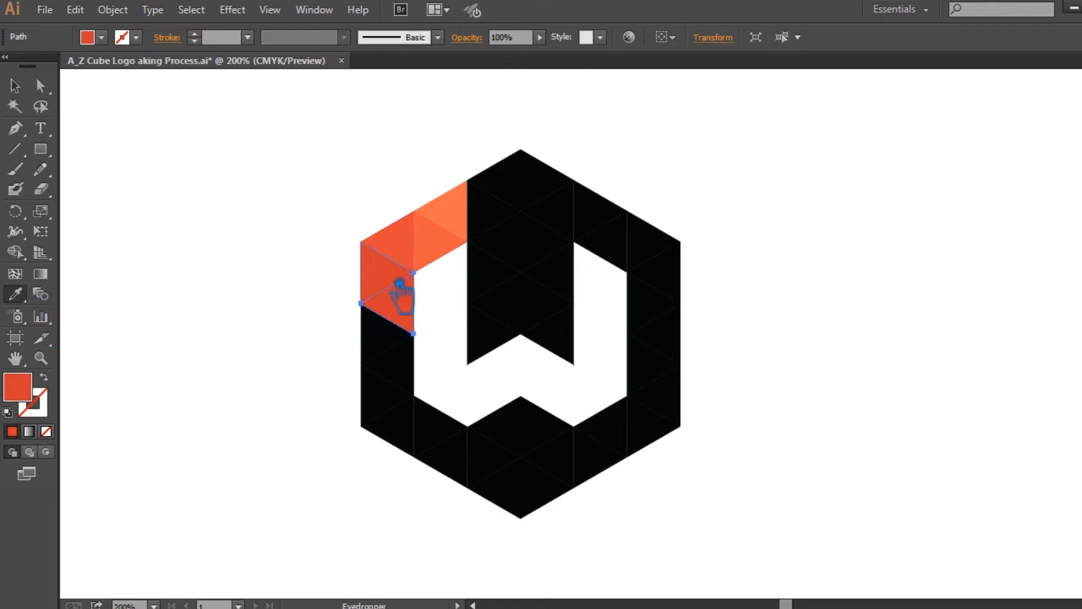
pyautogui.press('v')
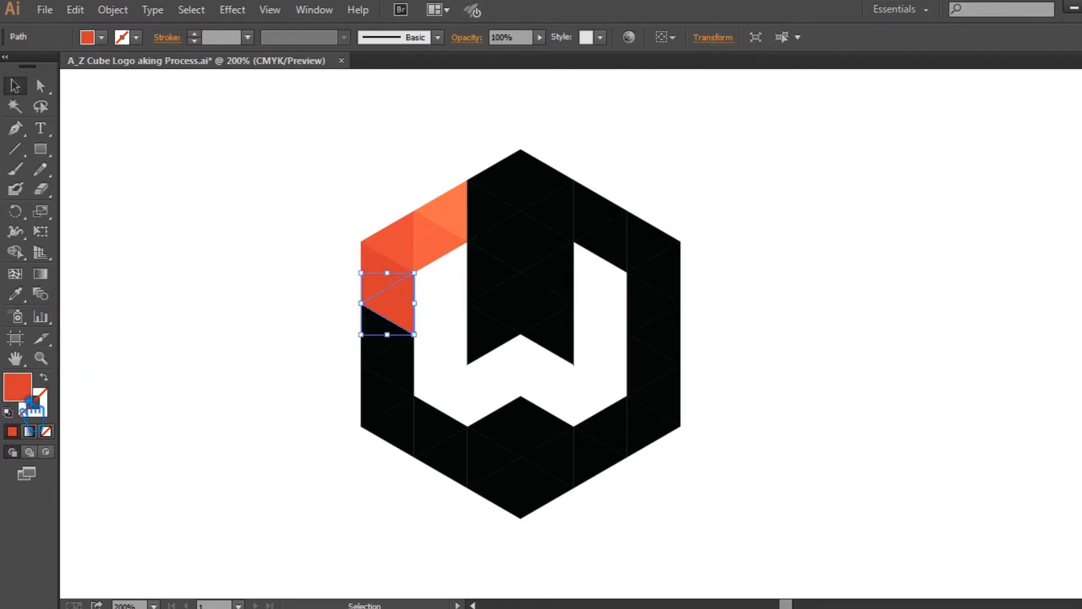
pyautogui.doubleClick(29, 398)
pyautogui.click(839, 228)
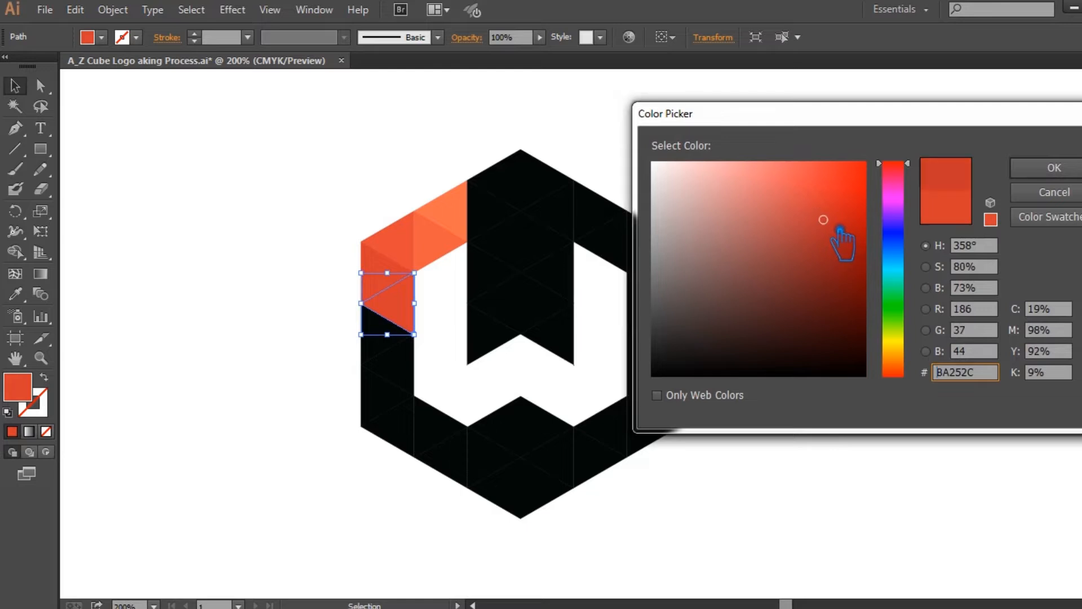
pyautogui.click(1053, 168)
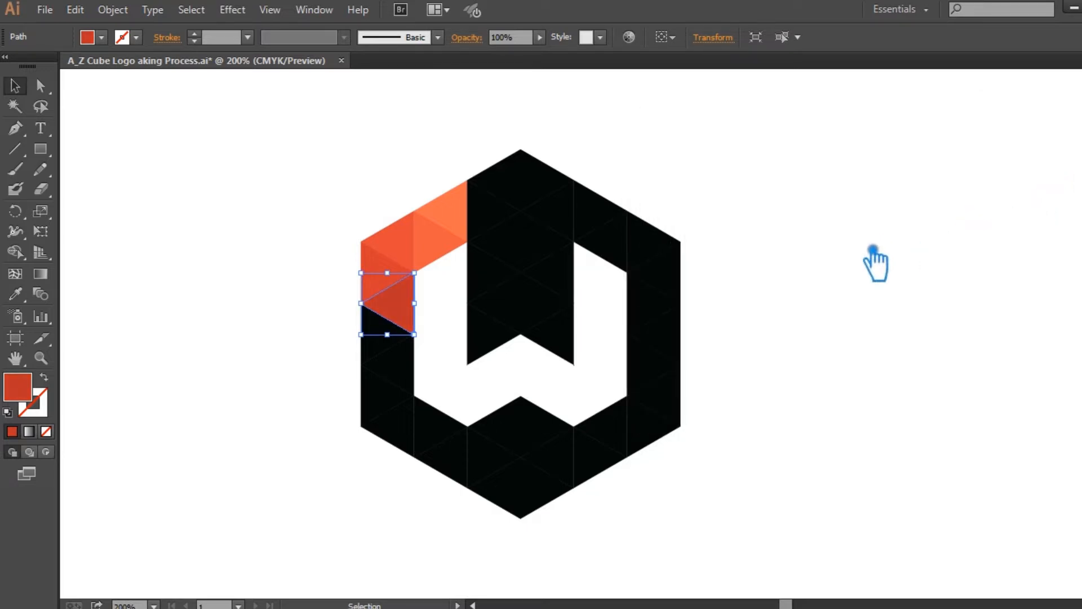
pyautogui.click(352, 363)
# Give the middle outer triangle of the hexagon's left side the fill of the triangle above and darken it to A31F29
pyautogui.click(383, 345)
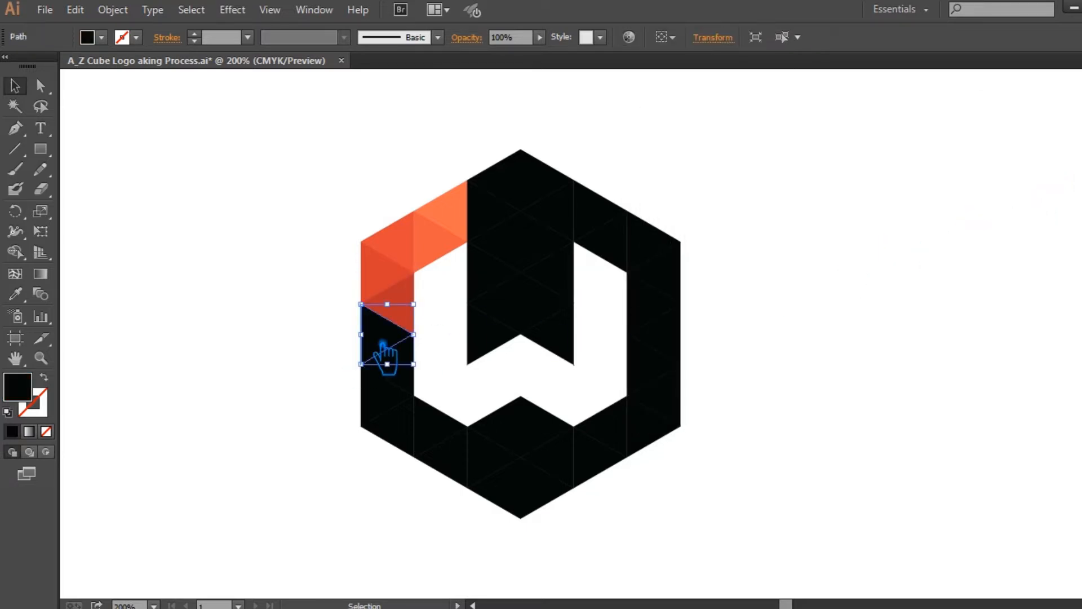
pyautogui.press('i')
pyautogui.click(417, 311)
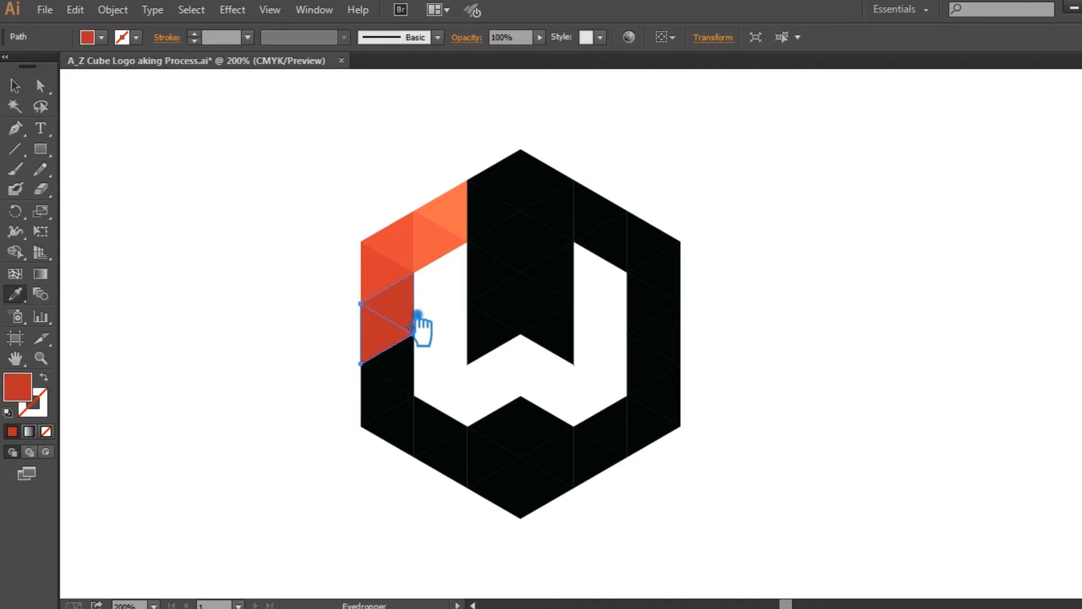
pyautogui.press('v')
pyautogui.doubleClick(42, 391)
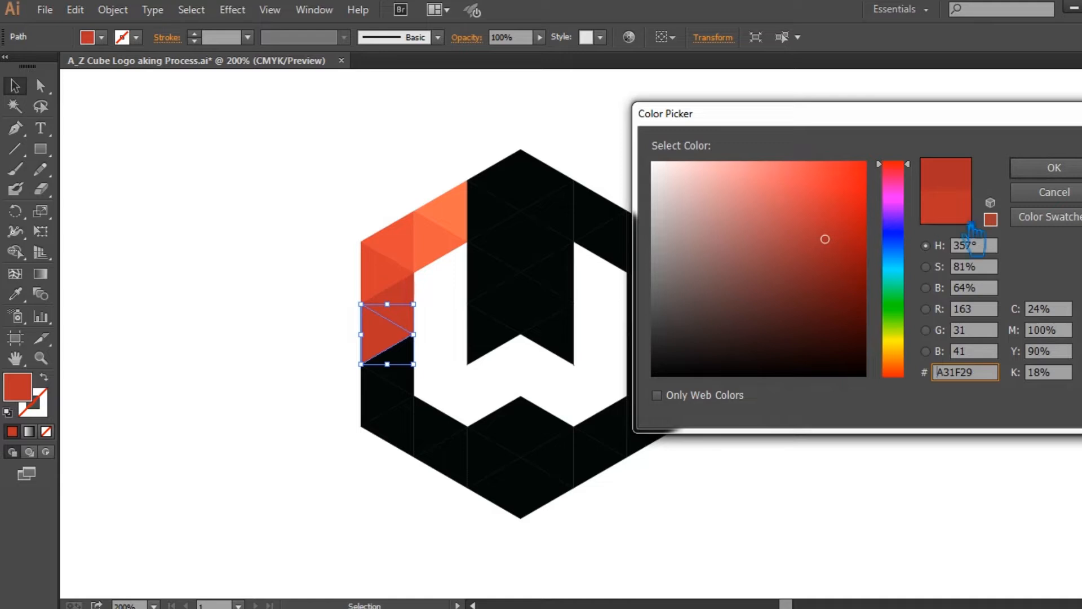
pyautogui.click(1053, 167)
pyautogui.click(120, 386)
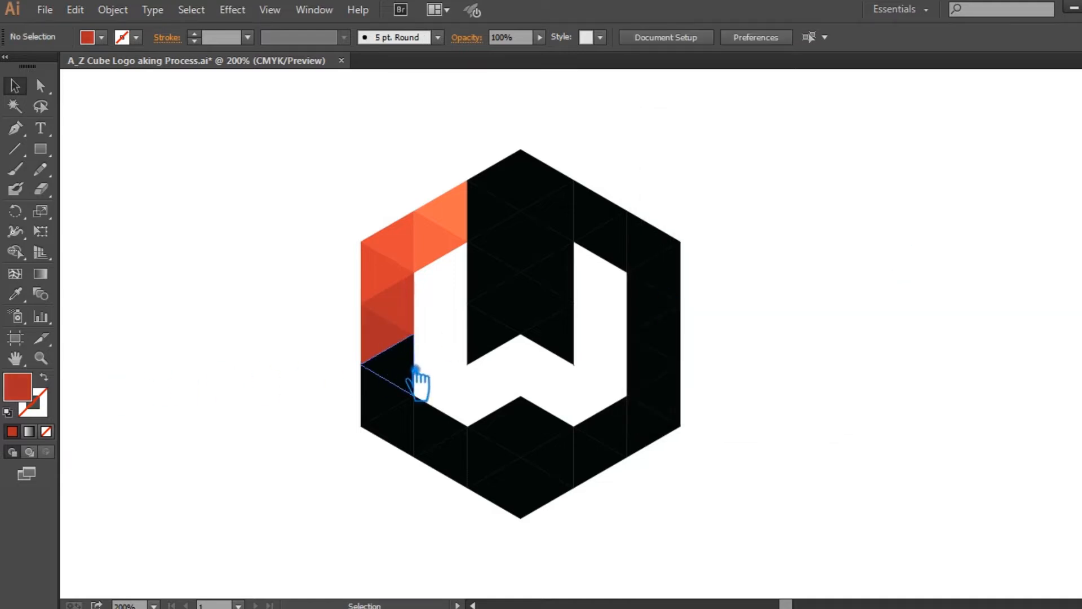
# Copy the adjoining red fill to the lower inner triangle of the left side, bordering the W cut-out, and darken it to 931827
pyautogui.click(417, 384)
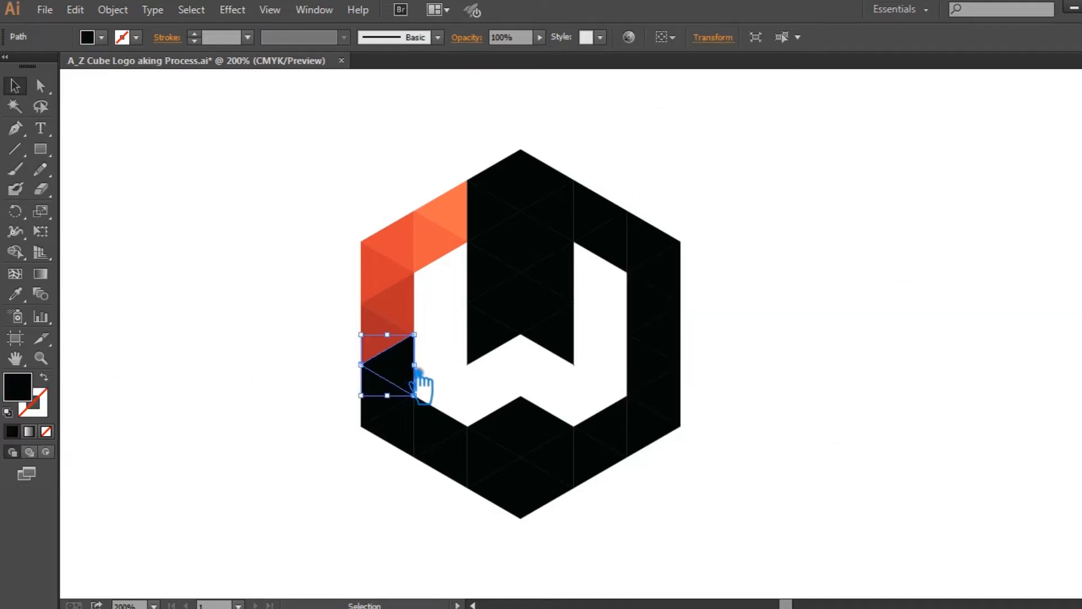
pyautogui.press('i')
pyautogui.click(390, 340)
pyautogui.press('v')
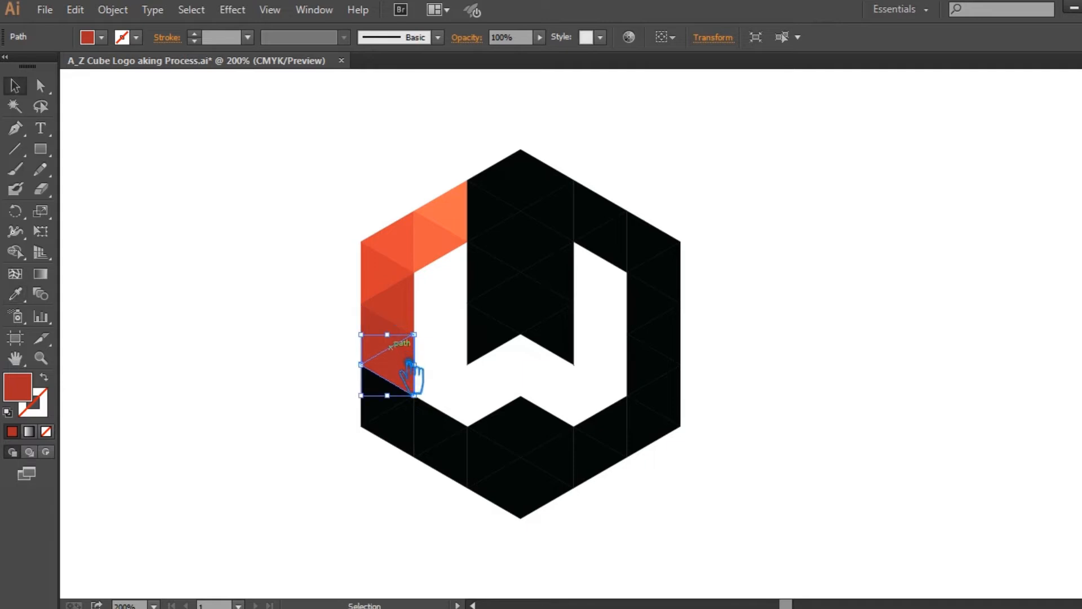
pyautogui.doubleClick(18, 388)
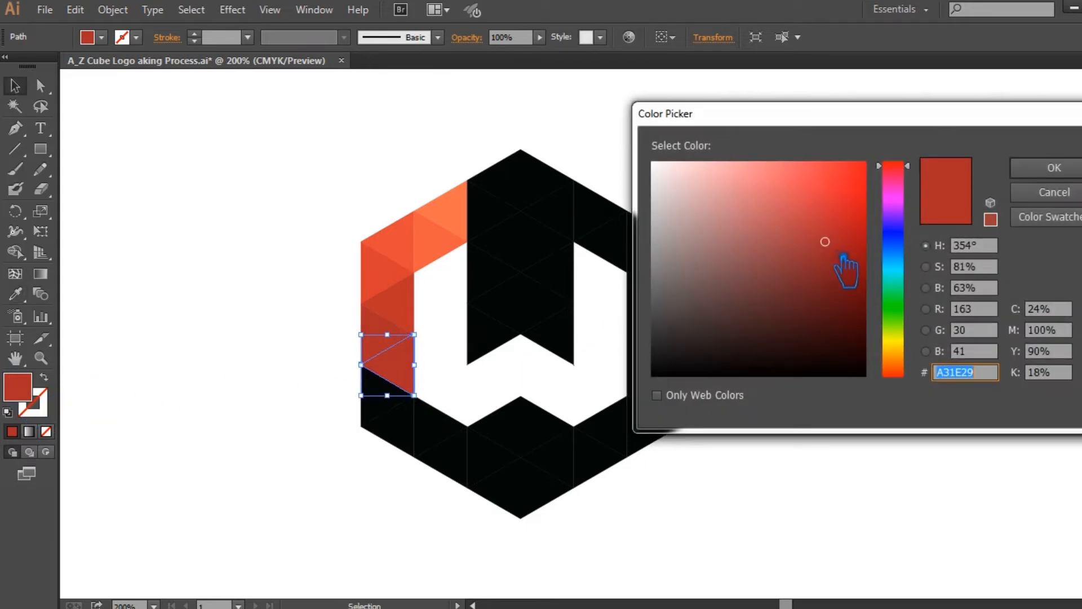
pyautogui.click(833, 252)
pyautogui.click(1055, 169)
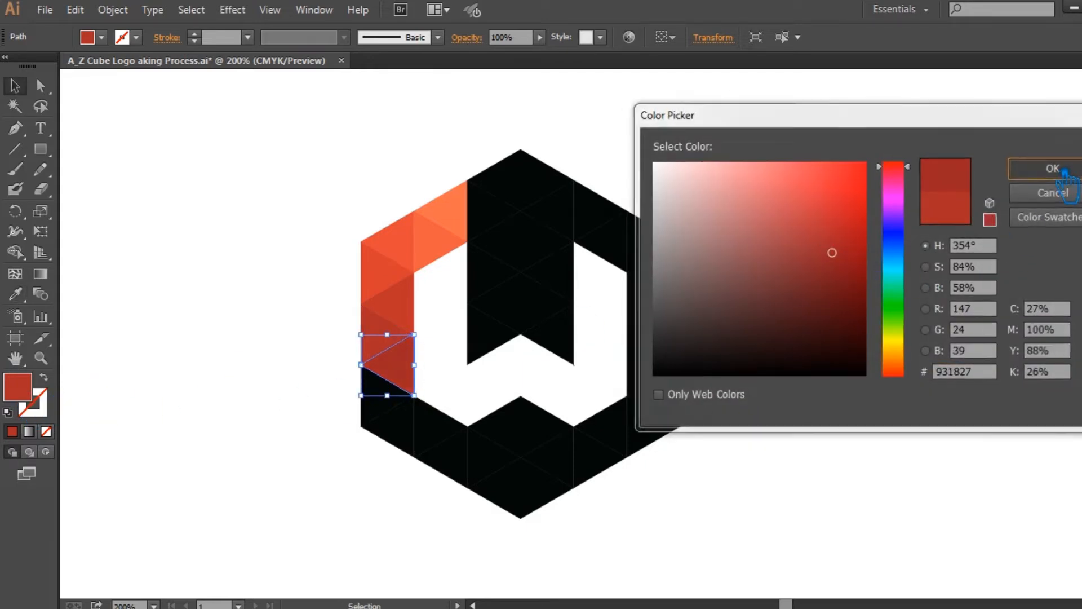
pyautogui.click(251, 428)
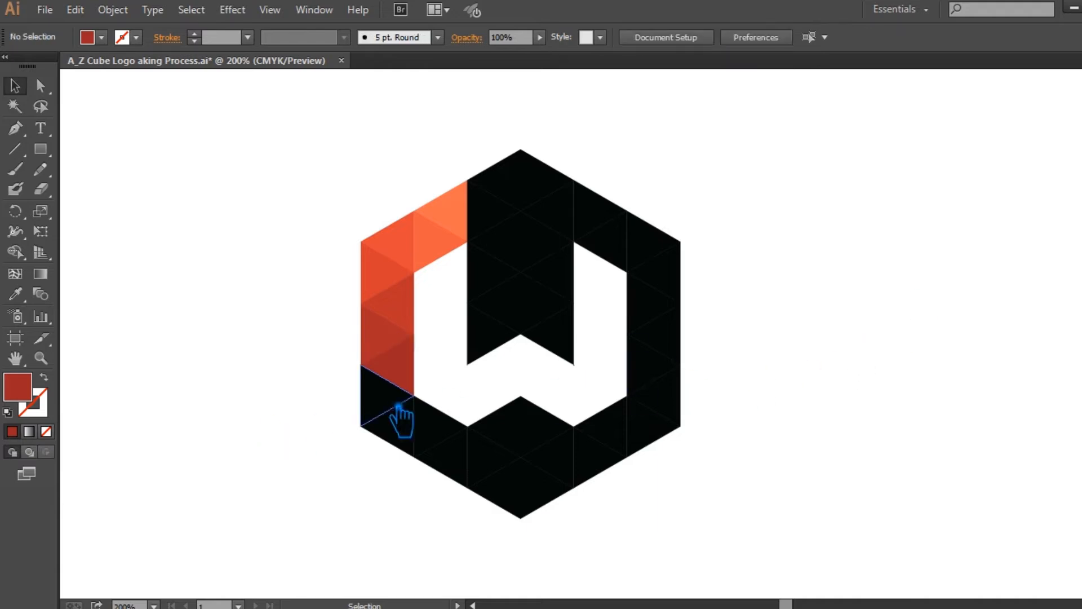
# Copy the lower inner triangle's dark red fill to the lowest outer triangle of the hexagon's left side
pyautogui.click(399, 404)
pyautogui.press('i')
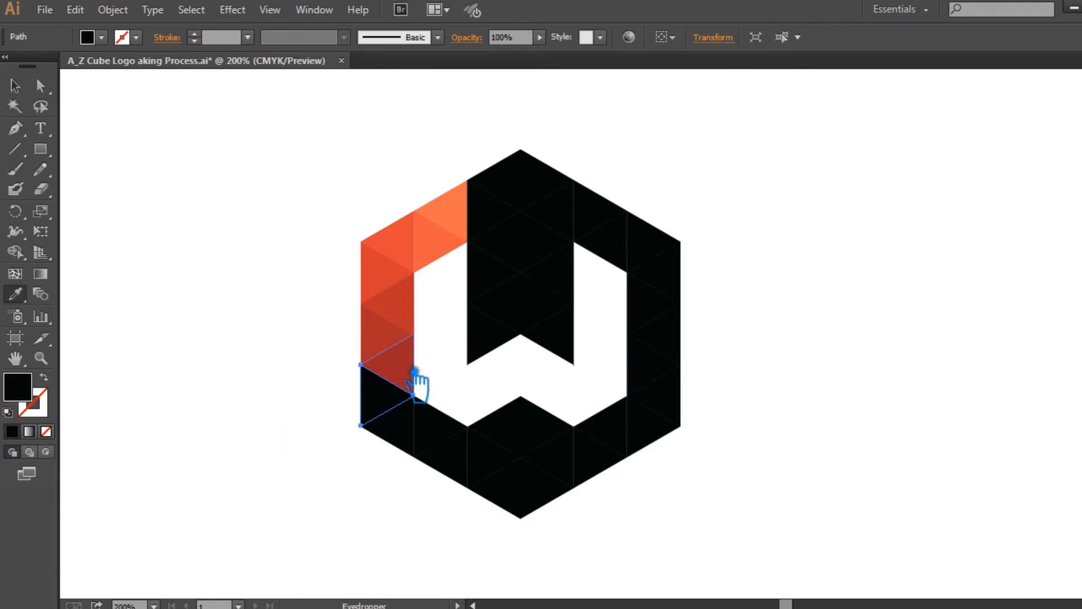
pyautogui.click(395, 366)
pyautogui.doubleClick(28, 397)
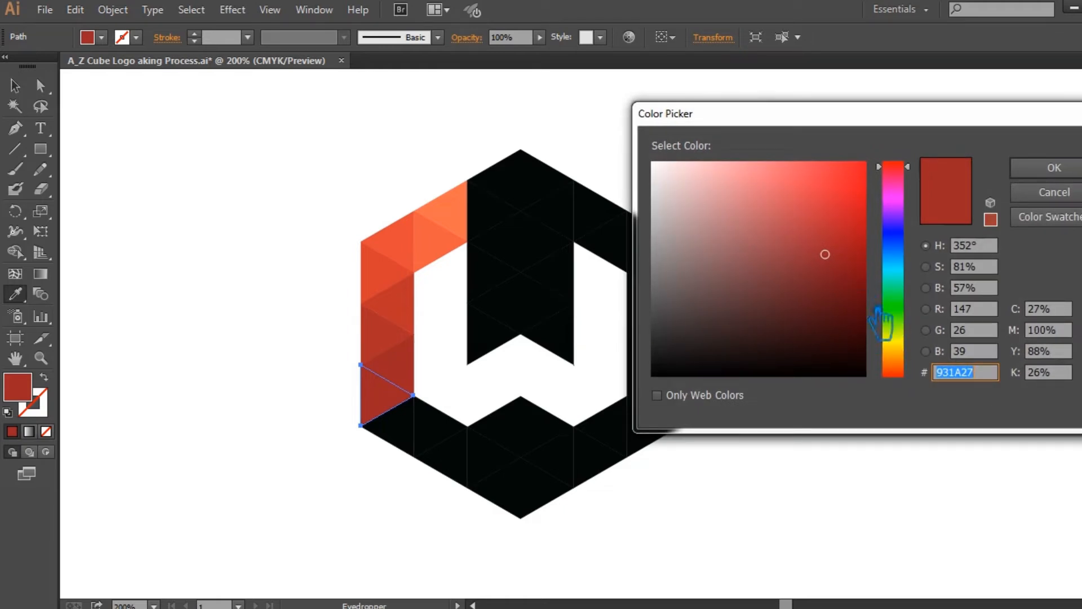
pyautogui.click(907, 368)
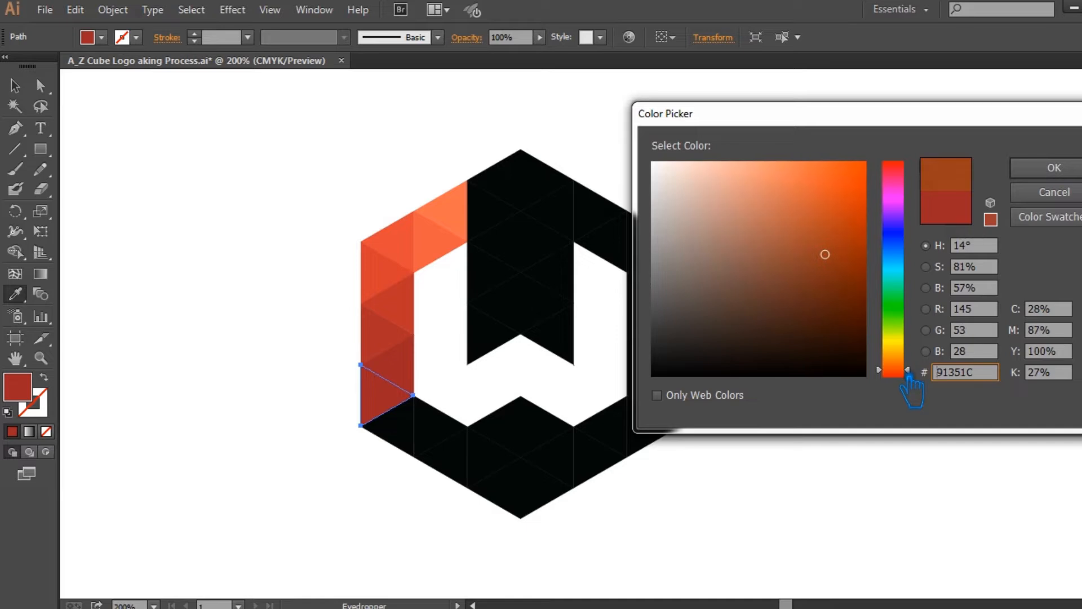
pyautogui.click(1055, 192)
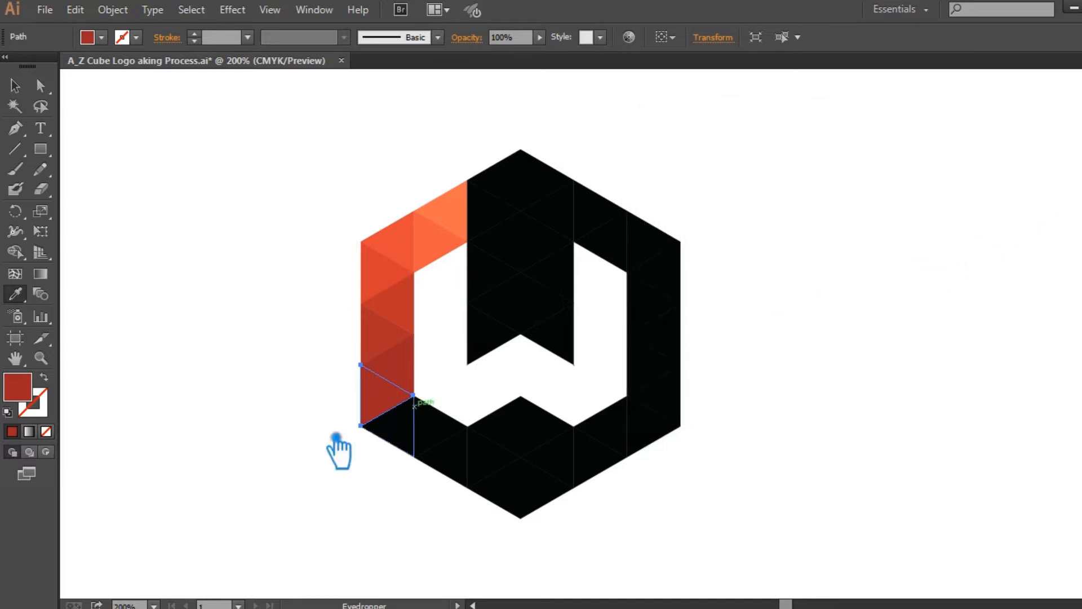
# Darken the fill of the left side's lowest outer triangle to 841222
pyautogui.doubleClick(27, 397)
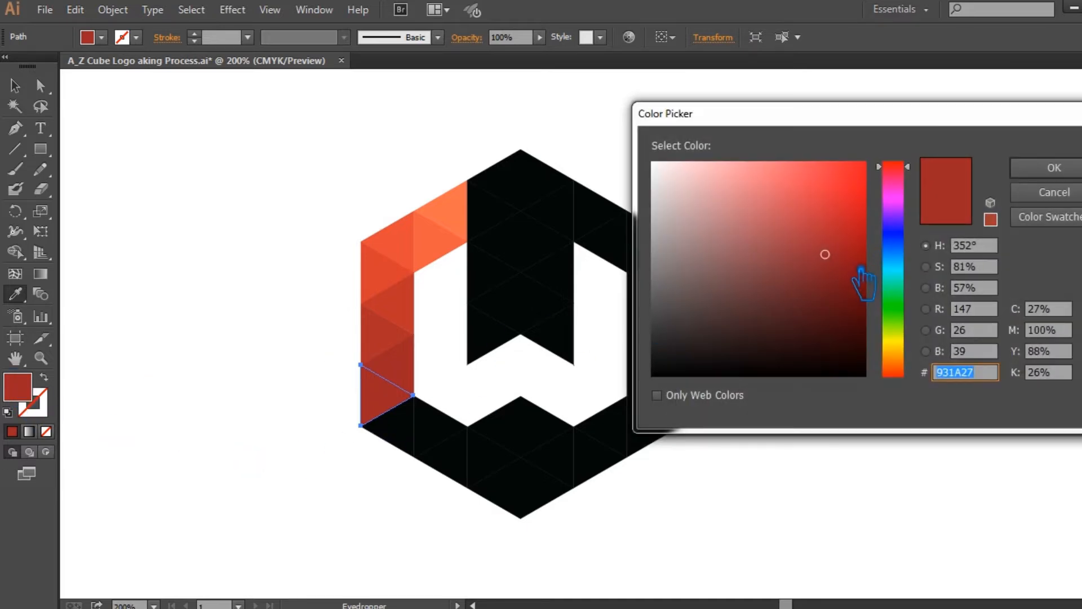
pyautogui.click(856, 270)
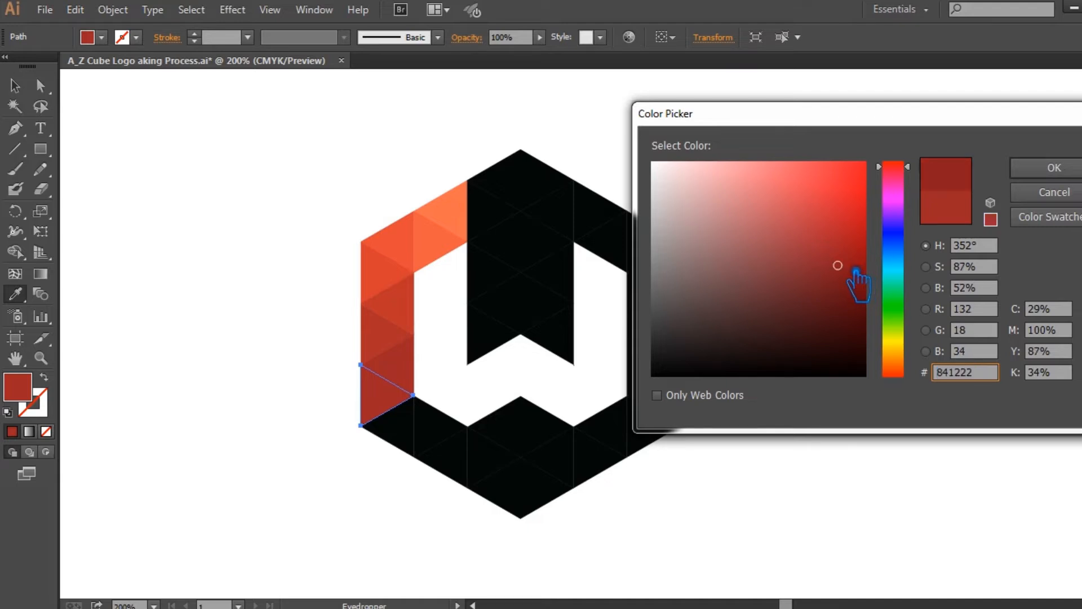
pyautogui.click(1054, 168)
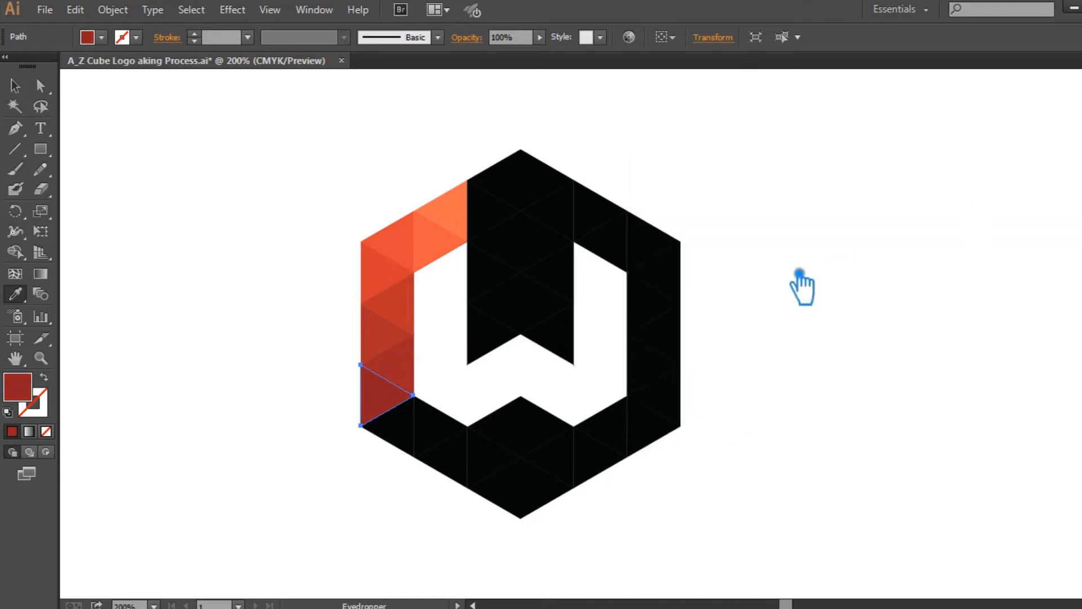
pyautogui.press('v')
pyautogui.click(258, 488)
# Copy the lower inner triangle's red to the outer triangle at the start of the hexagon's lower-left edge and darken it to 770E20
pyautogui.click(413, 440)
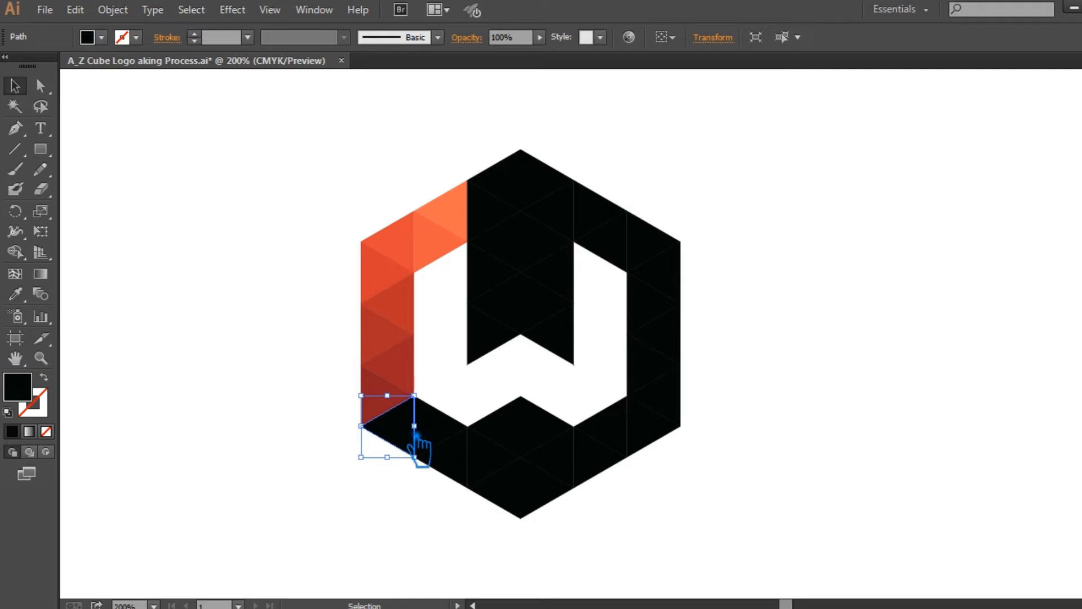
pyautogui.press('i')
pyautogui.click(415, 371)
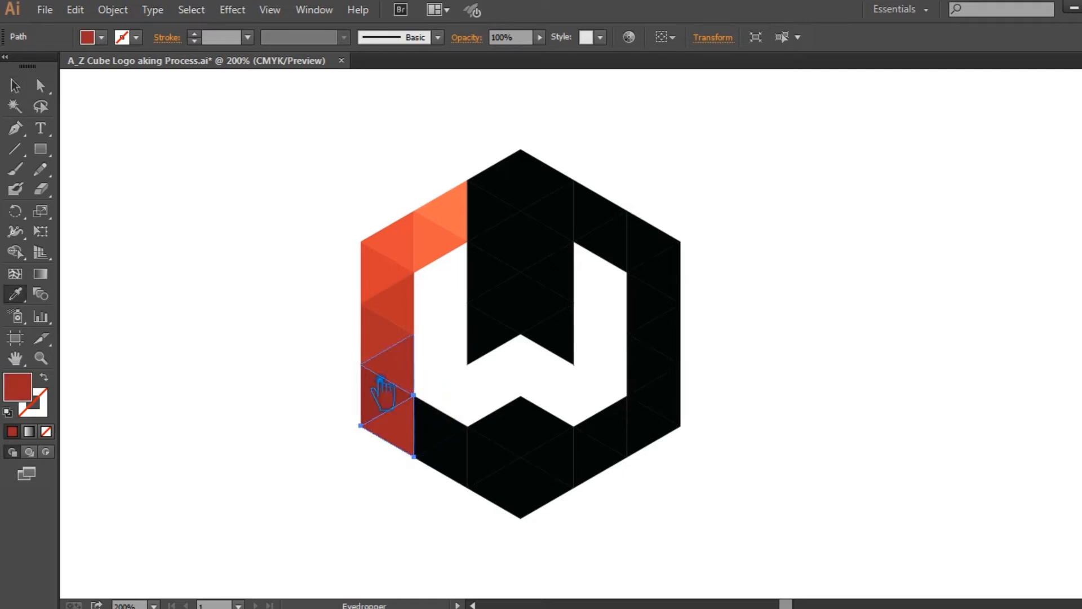
pyautogui.doubleClick(25, 389)
pyautogui.click(837, 276)
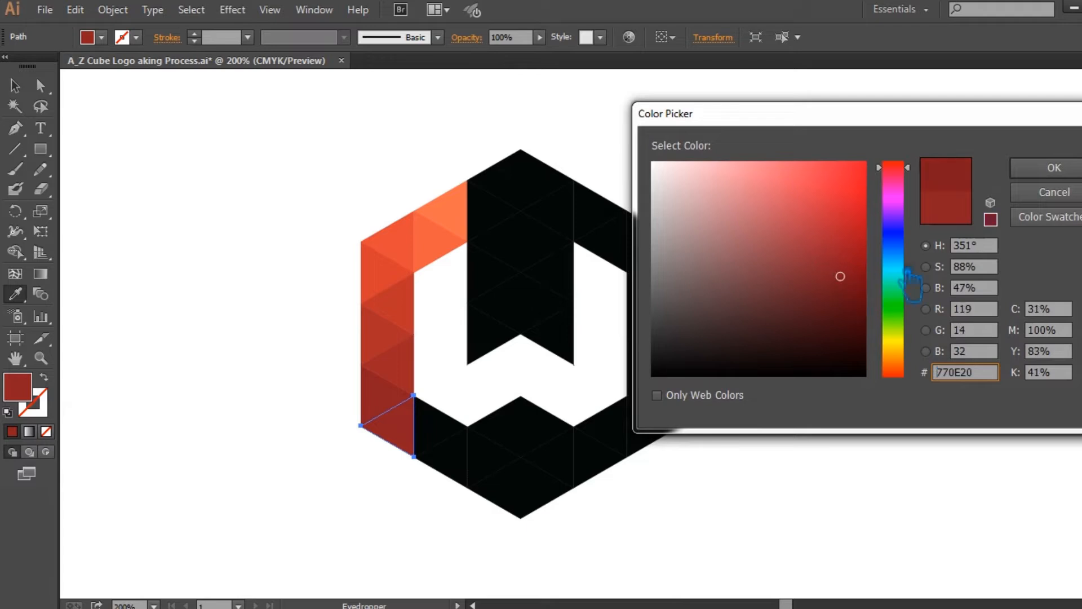
pyautogui.click(1054, 168)
pyautogui.press('v')
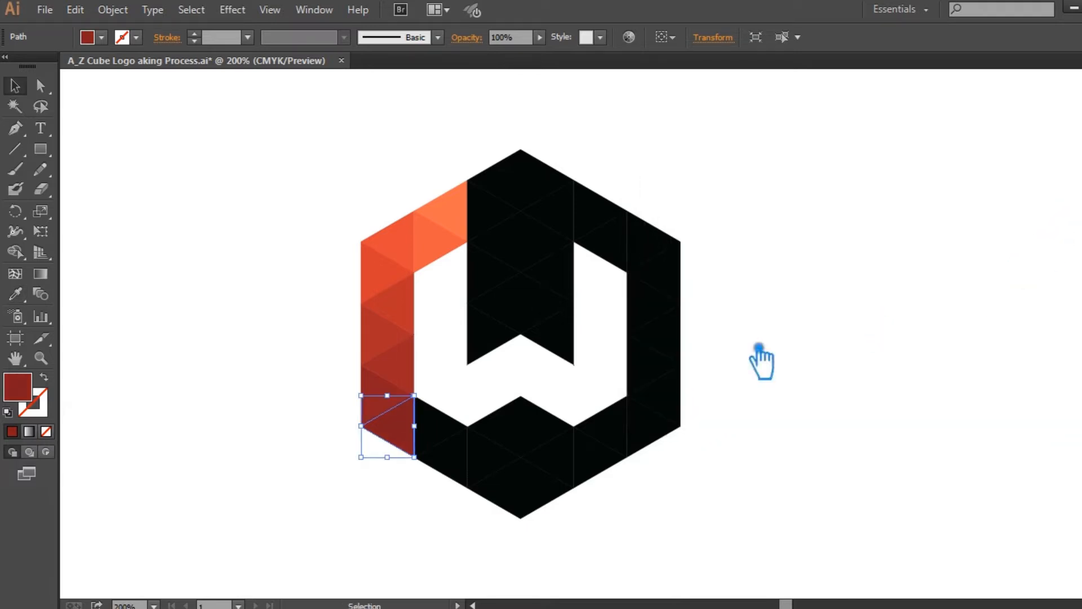
pyautogui.click(350, 471)
# Copy that dark red to the adjoining lower-left edge triangle bordering the W cut-out and darken it to about 6C0C20
pyautogui.click(447, 442)
pyautogui.press('i')
pyautogui.click(415, 431)
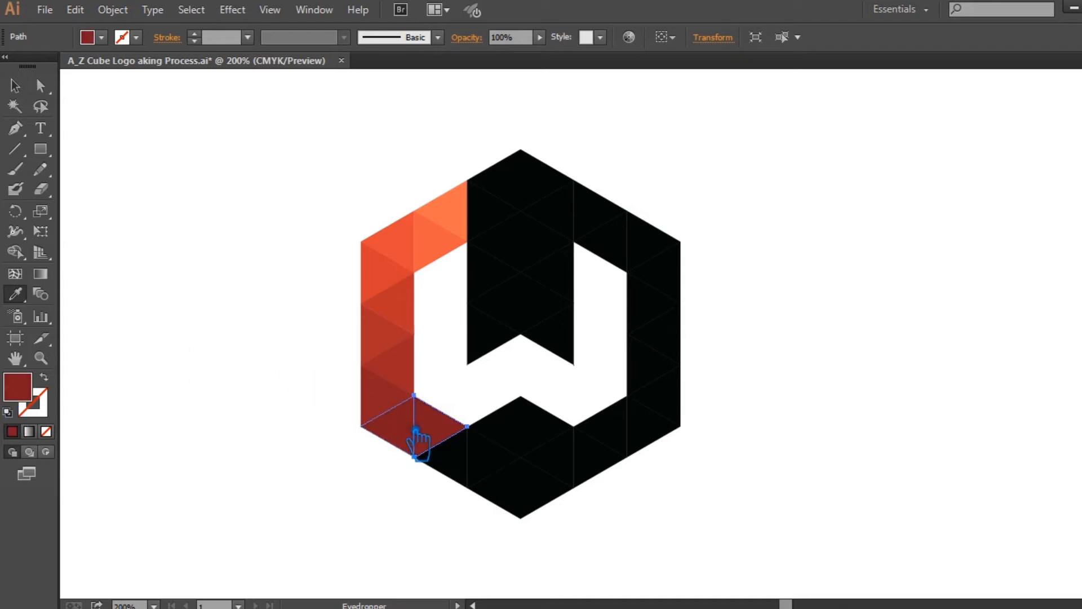
pyautogui.press('v')
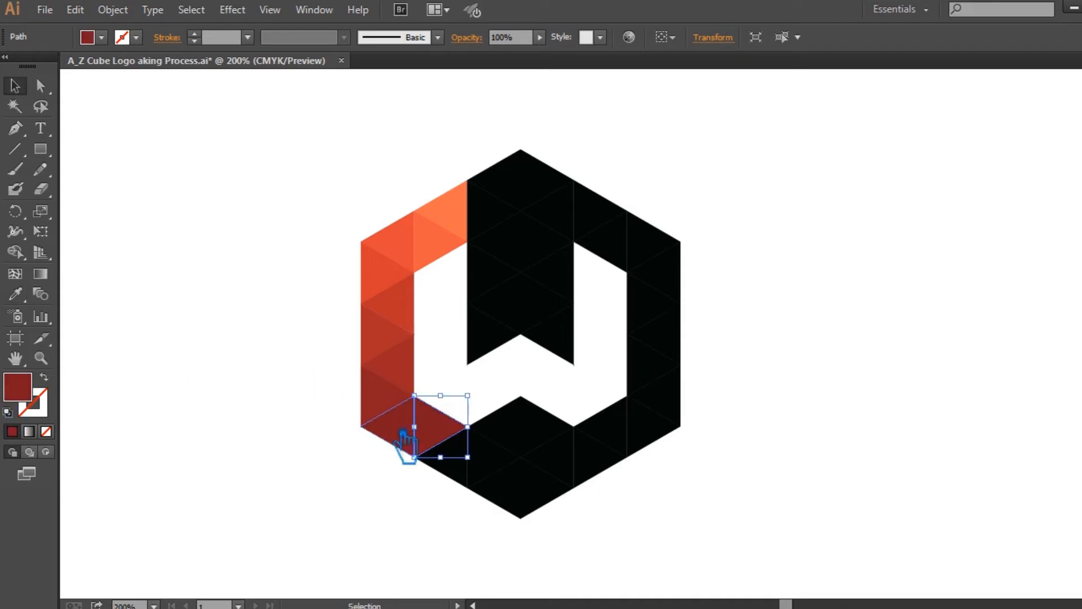
pyautogui.doubleClick(40, 398)
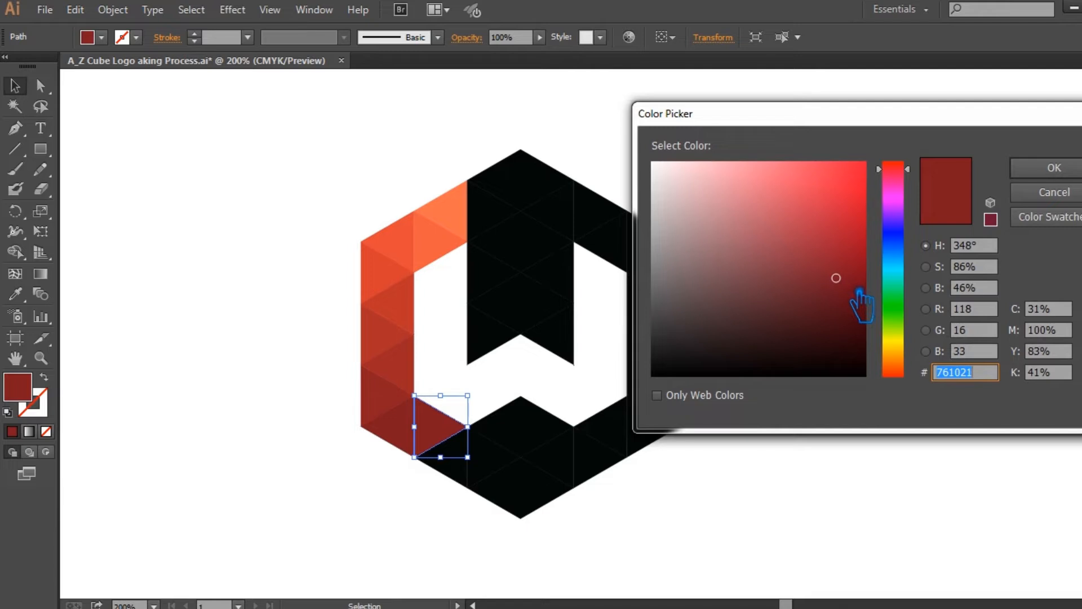
pyautogui.click(845, 284)
pyautogui.click(1052, 168)
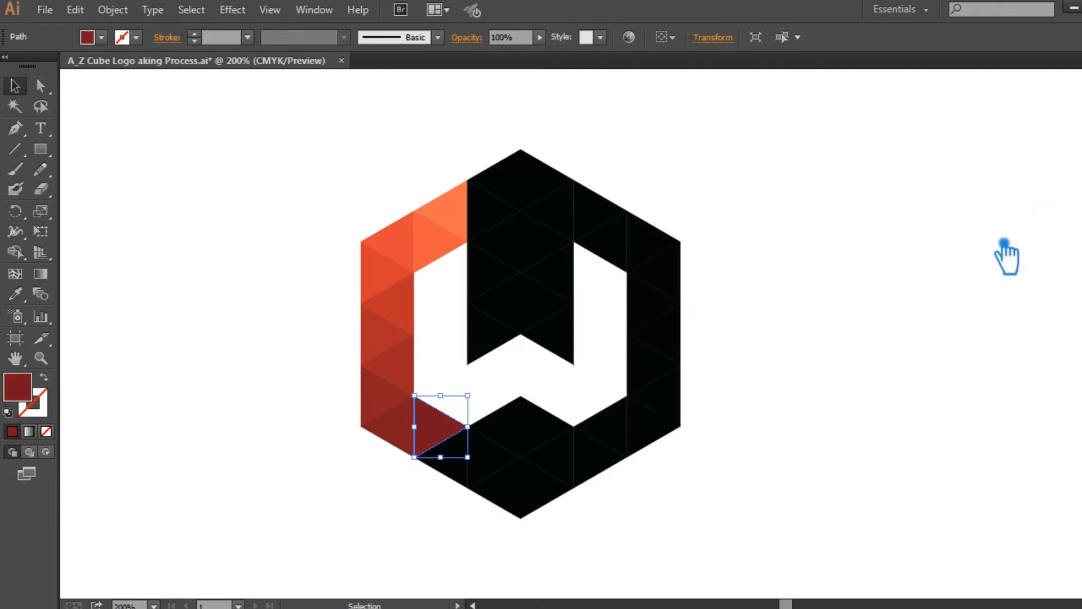
pyautogui.click(723, 472)
# Copy the adjoining deep red fill to the outer triangle of the lower-left edge beside the bottom block and darken it slightly
pyautogui.click(459, 469)
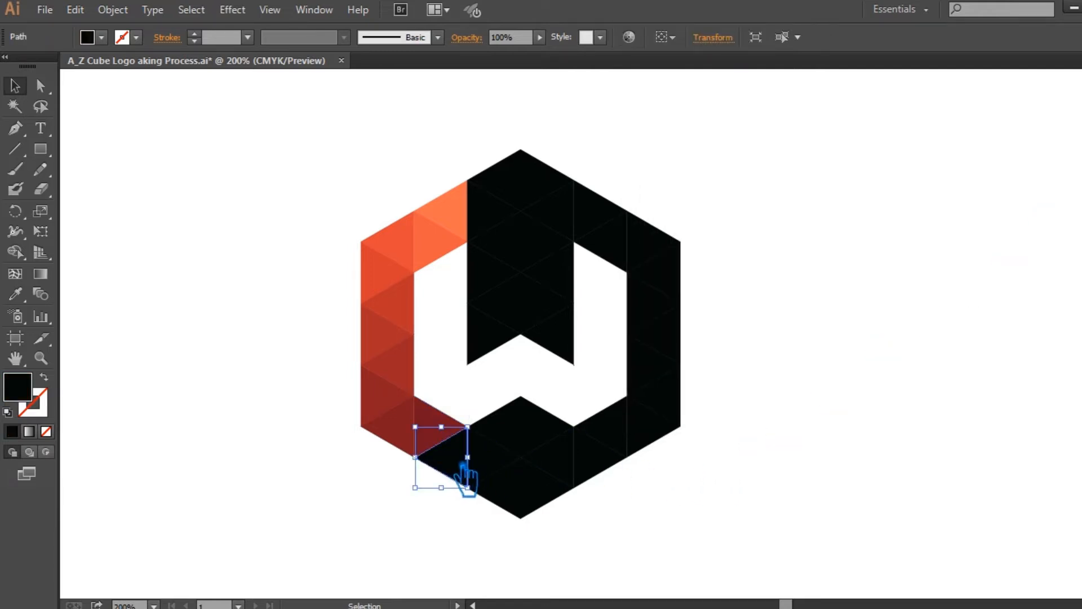
pyautogui.press('i')
pyautogui.click(451, 433)
pyautogui.press('v')
pyautogui.doubleClick(29, 397)
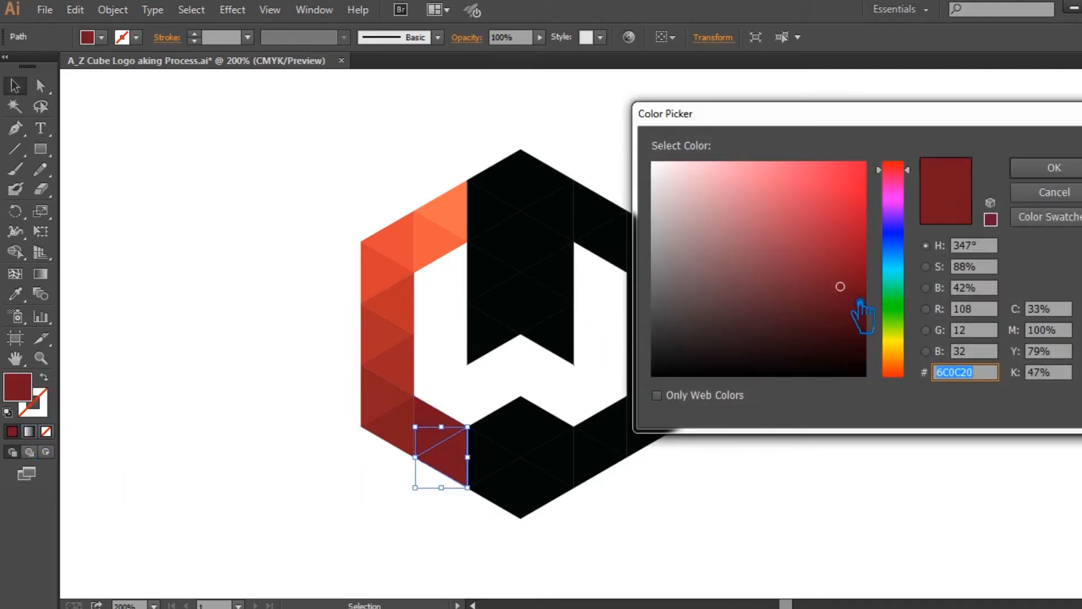
pyautogui.click(863, 304)
pyautogui.click(1052, 167)
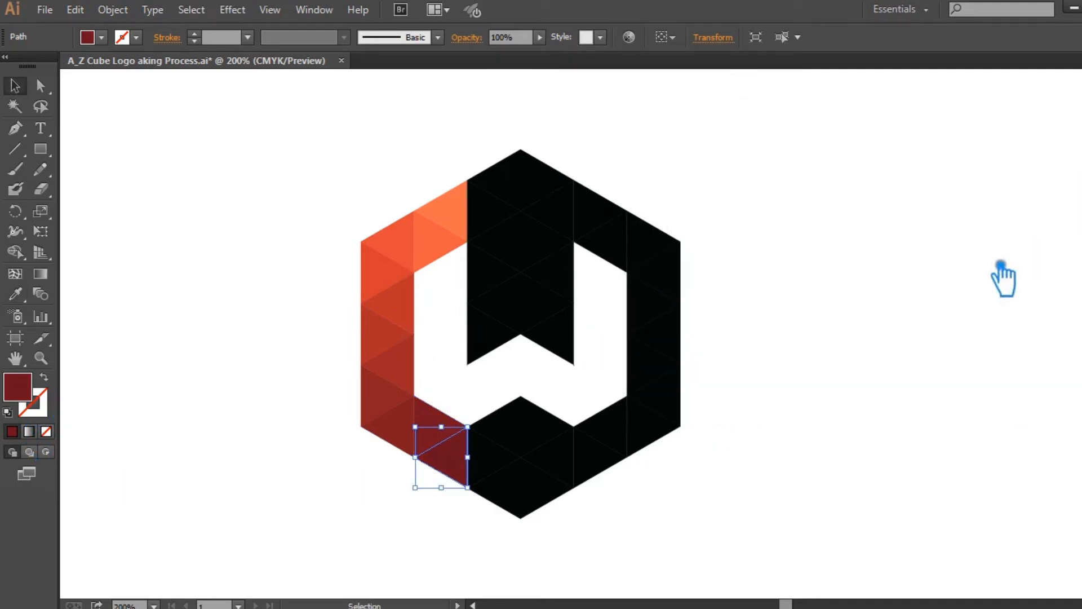
pyautogui.click(736, 501)
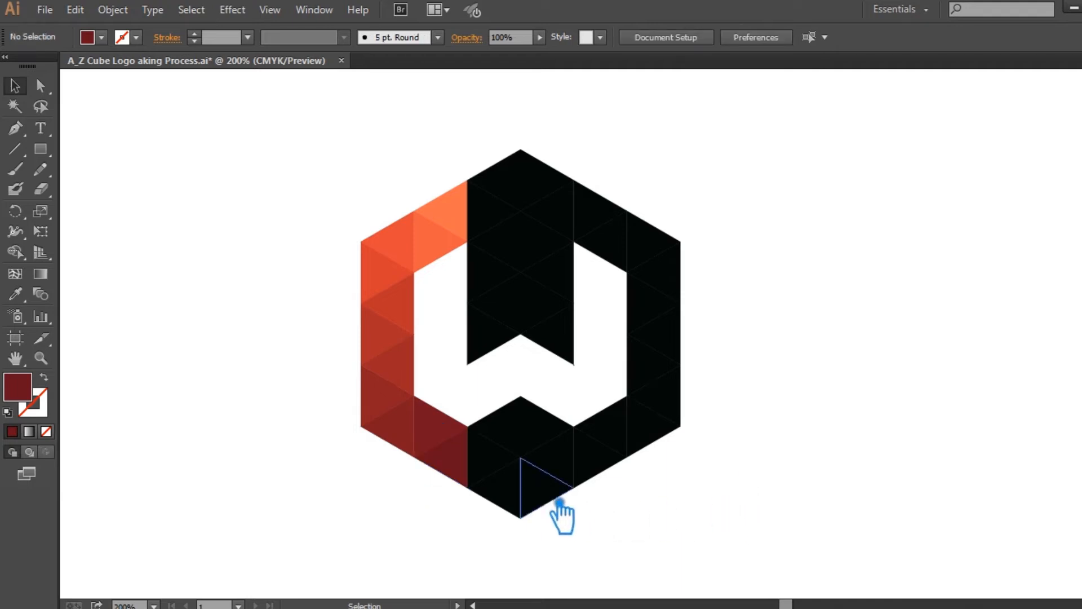
# Darken the fill of the outer triangle beside the bottom block further to 59071D
pyautogui.click(459, 476)
pyautogui.doubleClick(47, 395)
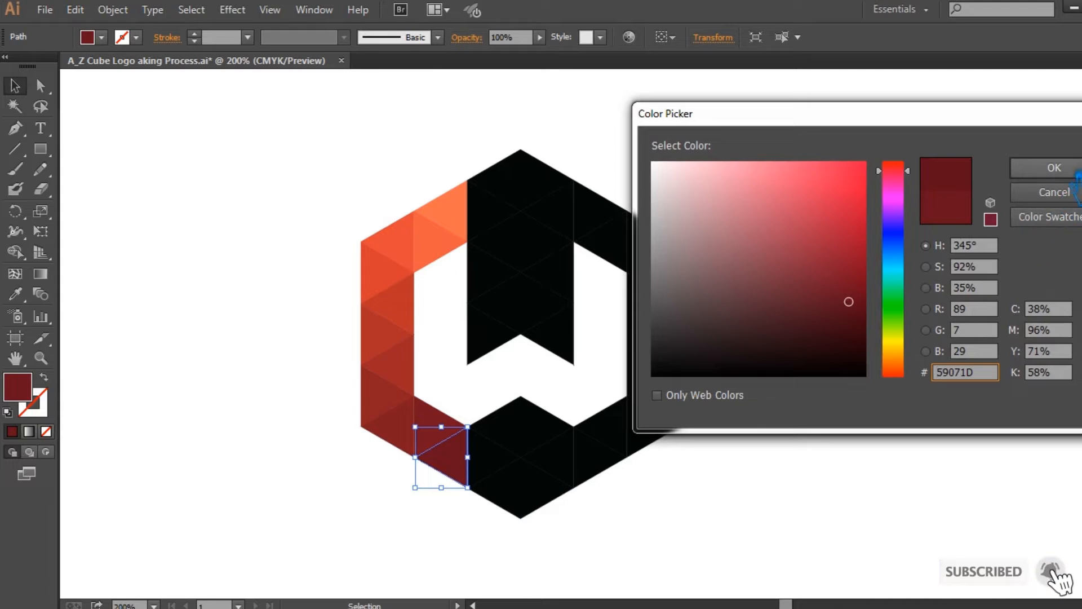
pyautogui.click(1054, 168)
pyautogui.click(699, 498)
# Copy the dark red of the lower-left edge's last outer triangle to the adjoining bottom-block triangle and darken it to 4C091C
pyautogui.click(507, 476)
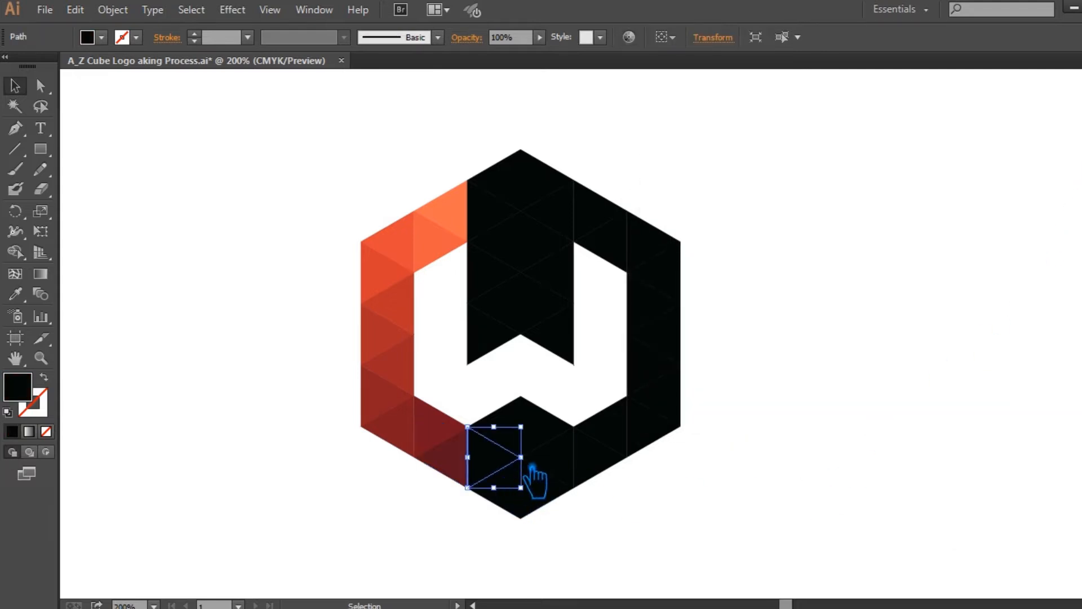
pyautogui.press('i')
pyautogui.click(454, 476)
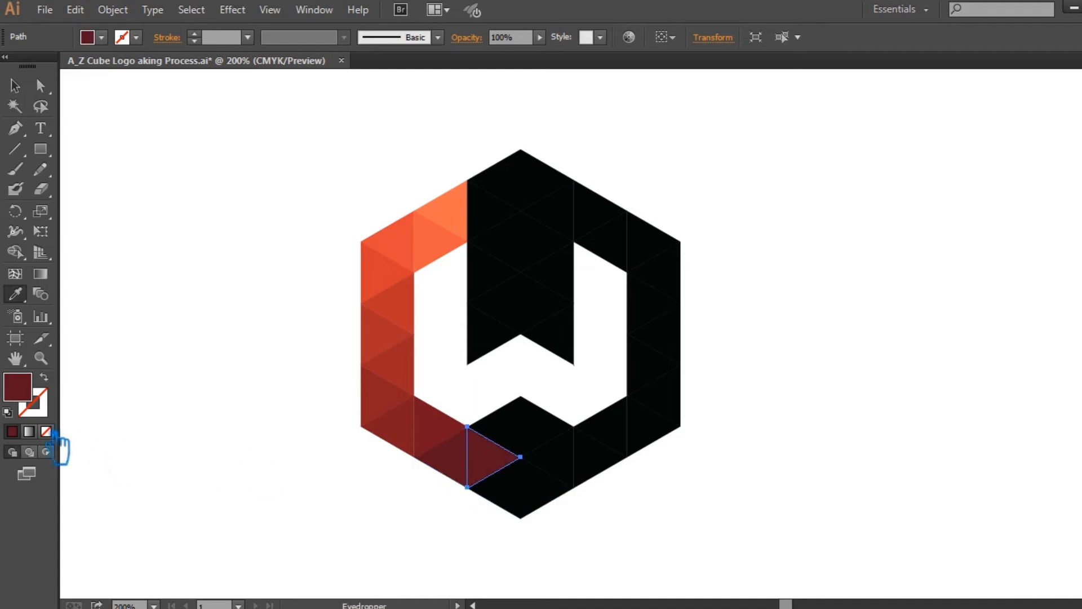
pyautogui.doubleClick(28, 391)
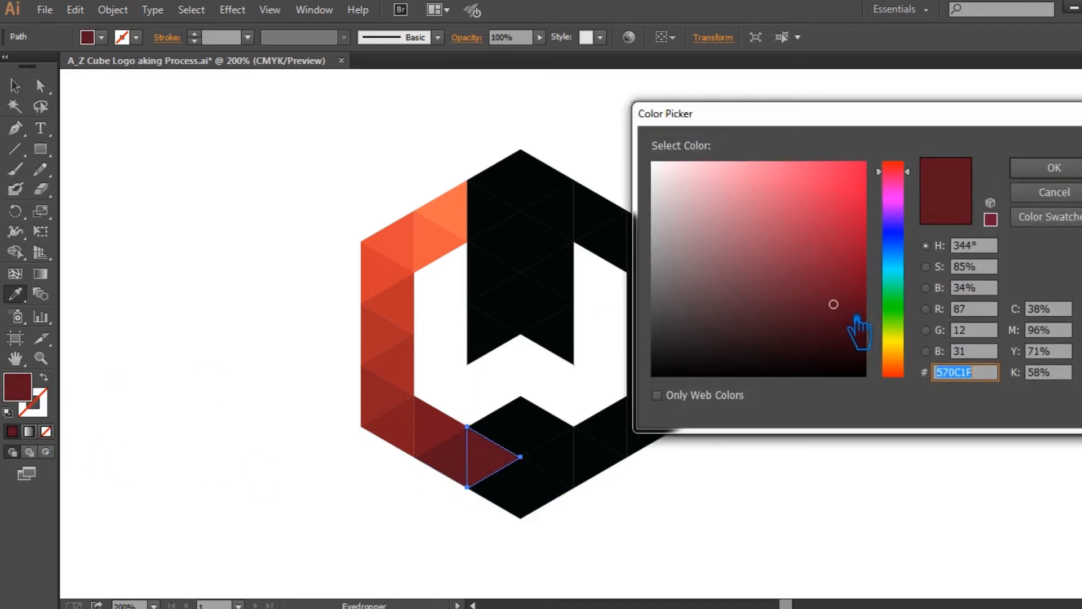
pyautogui.click(859, 319)
pyautogui.click(1048, 167)
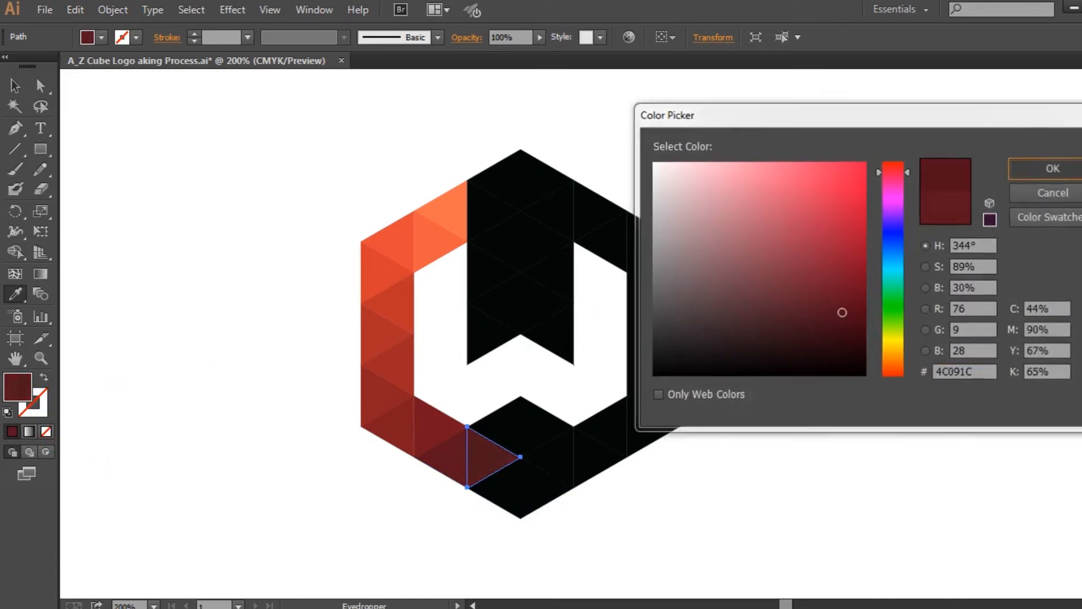
pyautogui.press('v')
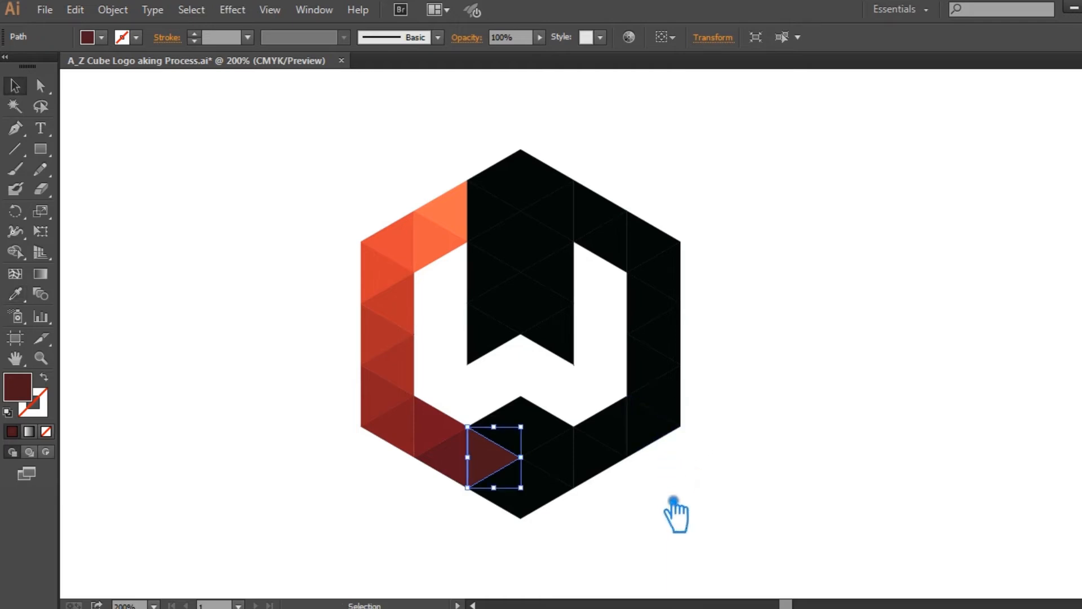
pyautogui.click(673, 499)
# Copy that dark red to the bottom block's upper triangle left of the centre line and darken it to 3D0A17
pyautogui.click(515, 436)
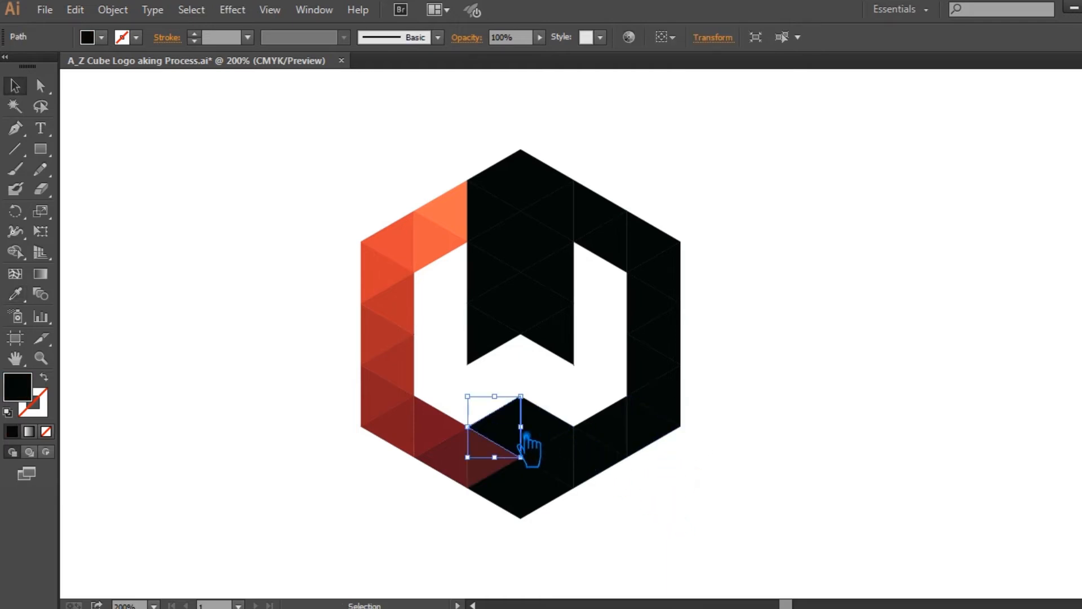
pyautogui.press('i')
pyautogui.click(498, 464)
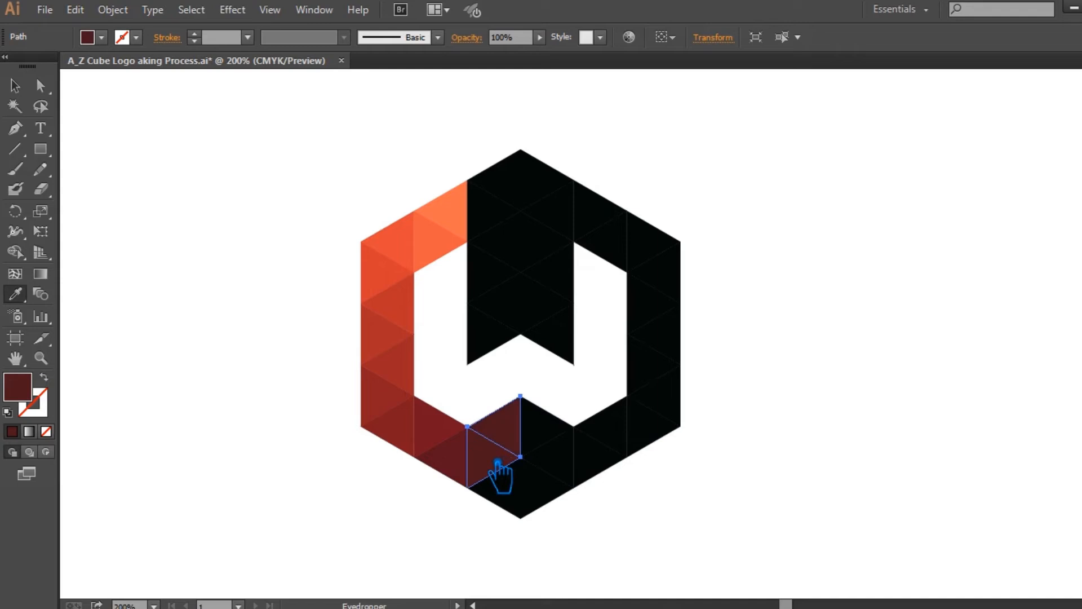
pyautogui.doubleClick(22, 388)
pyautogui.moveTo(848, 332); pyautogui.dragTo(850, 334)
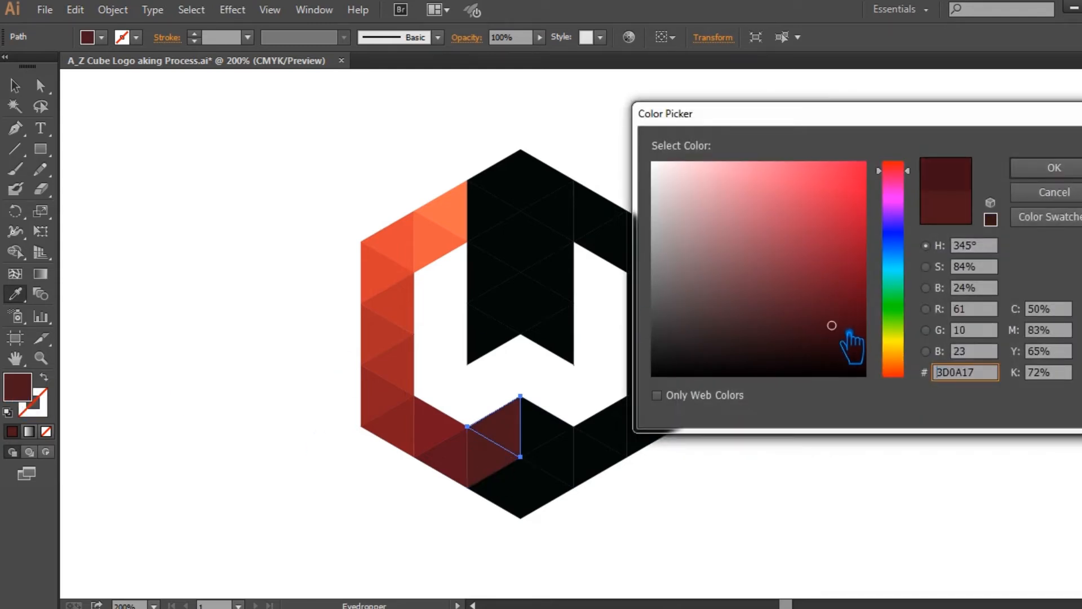
pyautogui.click(1054, 167)
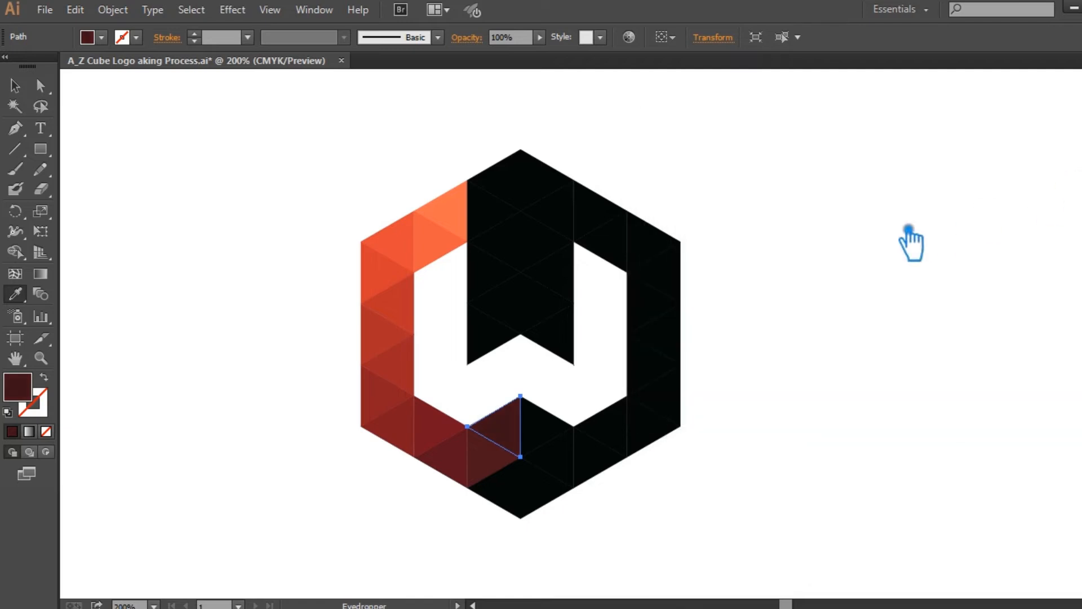
pyautogui.press('v')
pyautogui.click(820, 398)
# Copy the upper triangle's dark red to the triangle left of the centre line at the hexagon's bottom vertex
pyautogui.click(509, 497)
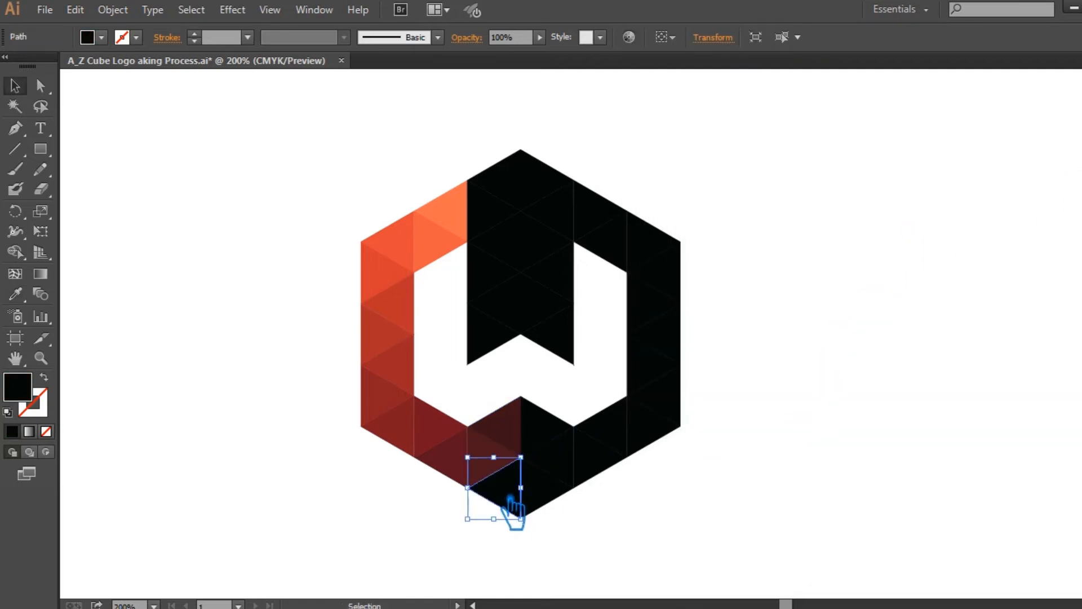
pyautogui.press('i')
pyautogui.click(515, 432)
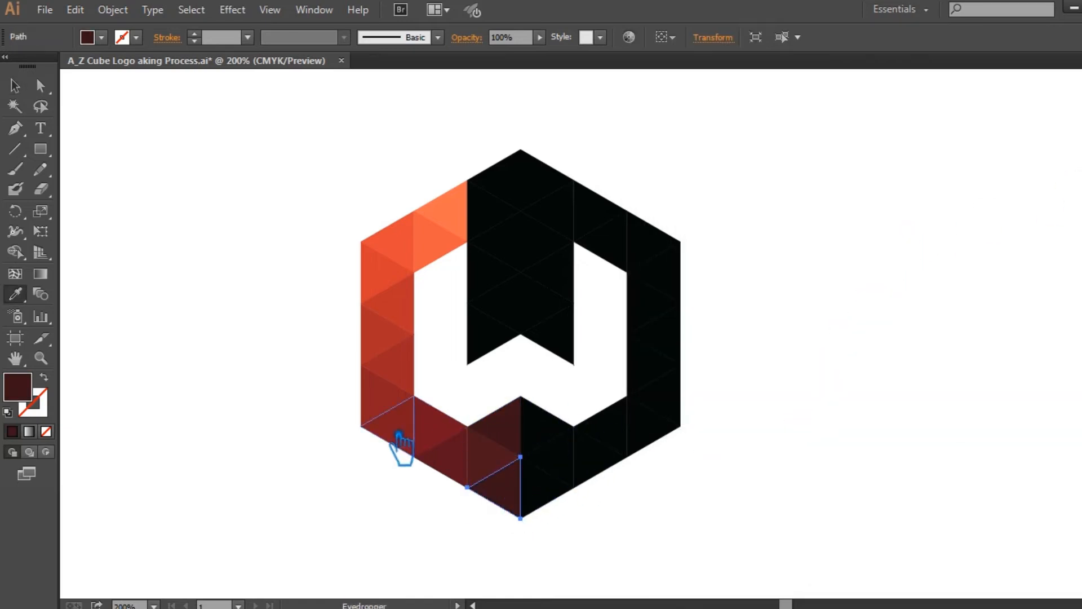
pyautogui.click(15, 86)
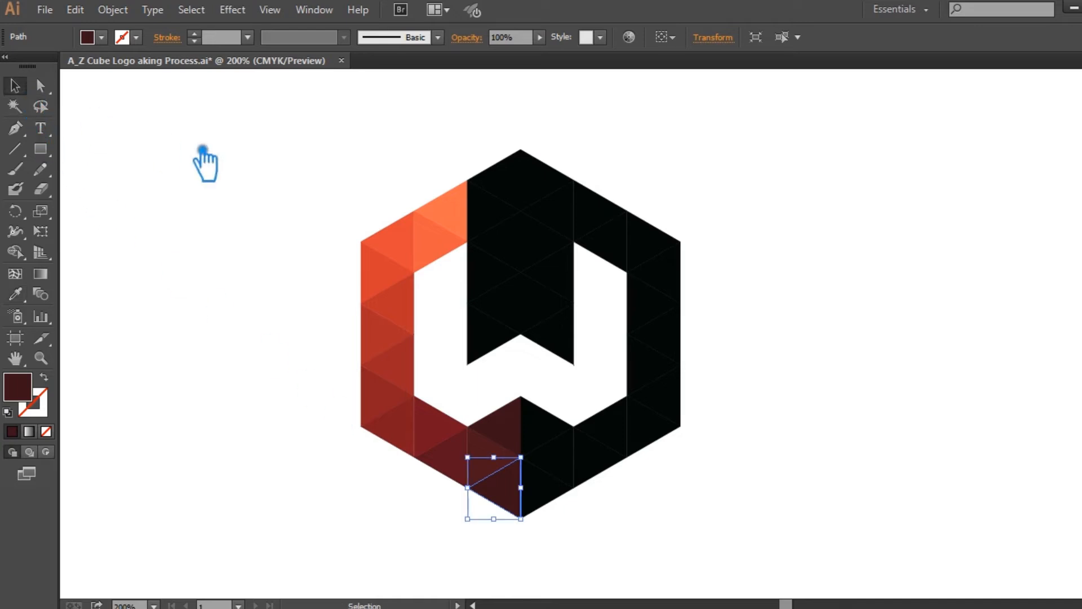
pyautogui.click(201, 156)
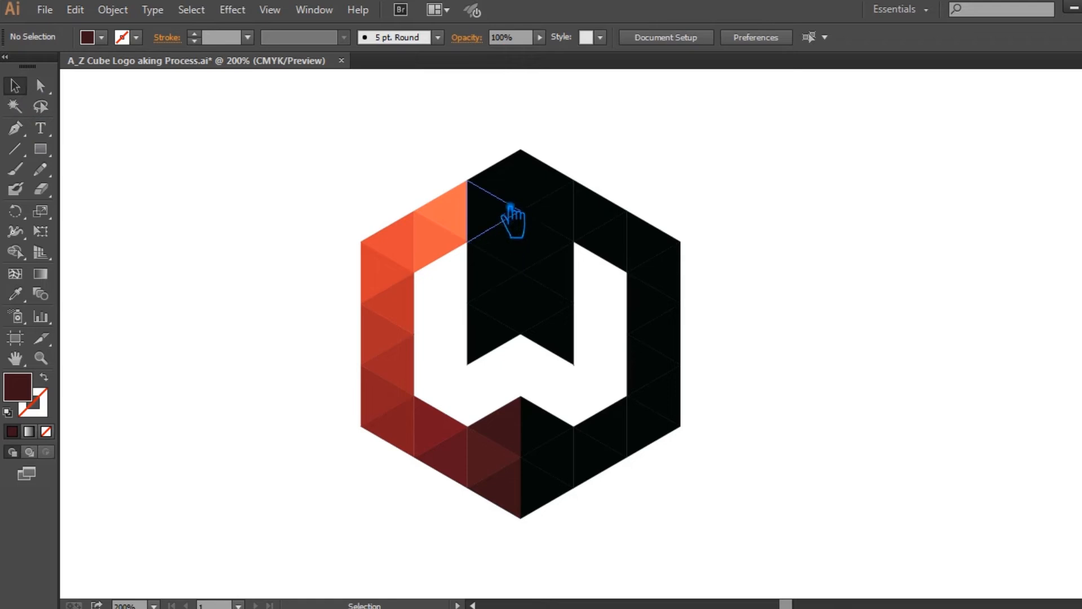
# Fill the triangle left of the hexagon's top vertex with the red of the lower inner triangle on the left edge
pyautogui.click(520, 187)
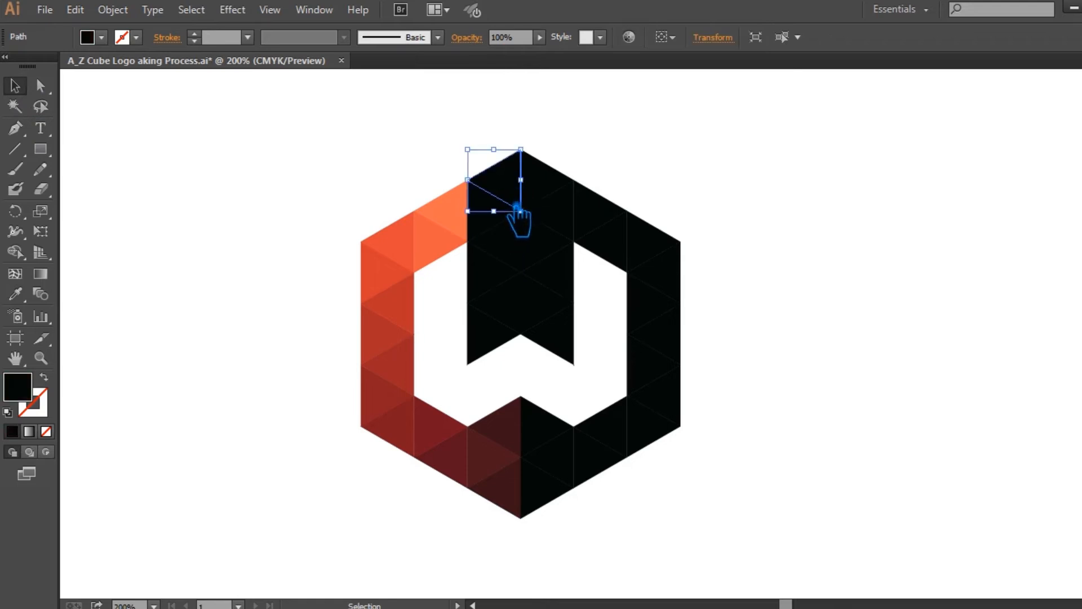
pyautogui.press('i')
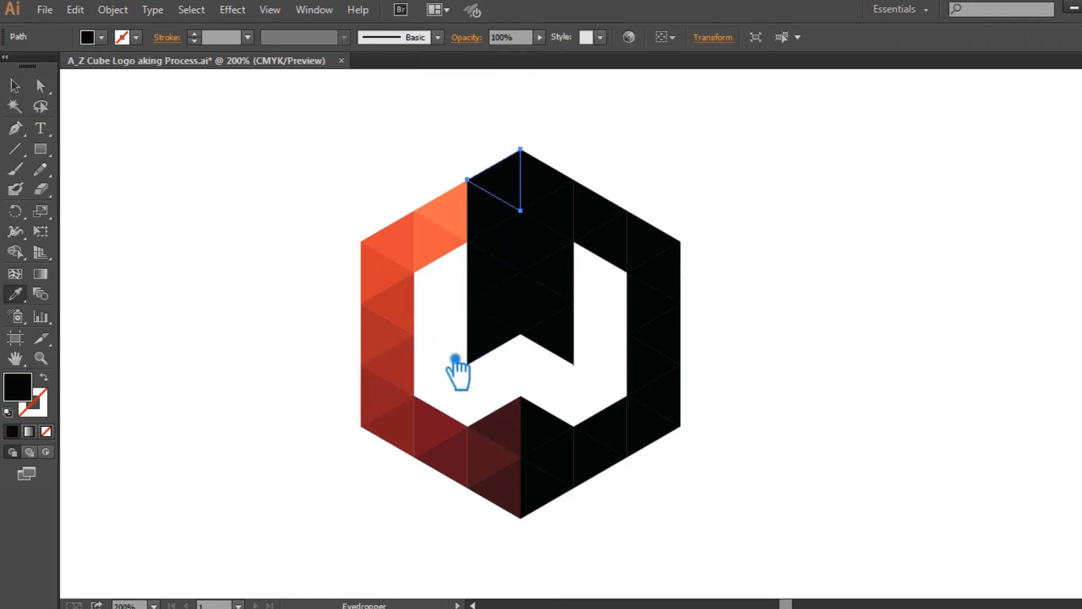
pyautogui.click(408, 381)
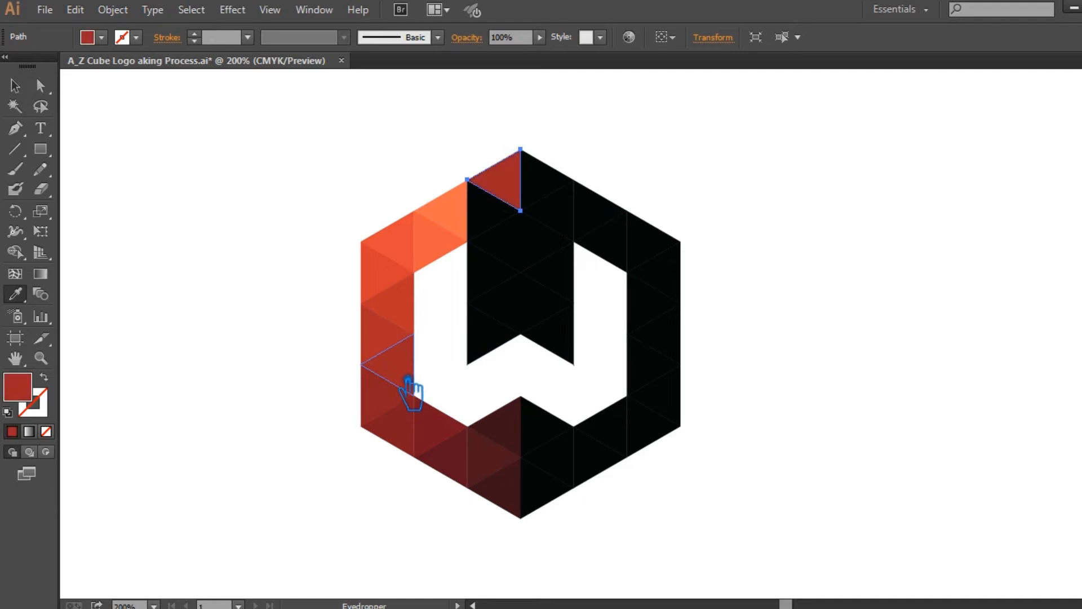
pyautogui.press('v')
pyautogui.click(340, 160)
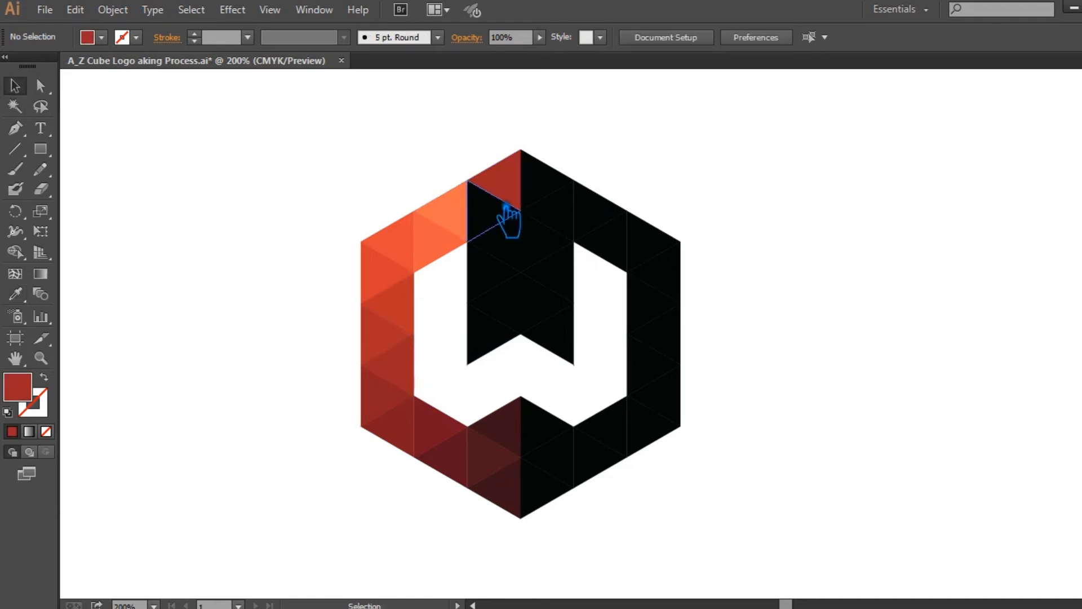
pyautogui.click(510, 218)
pyautogui.press('i')
pyautogui.click(409, 378)
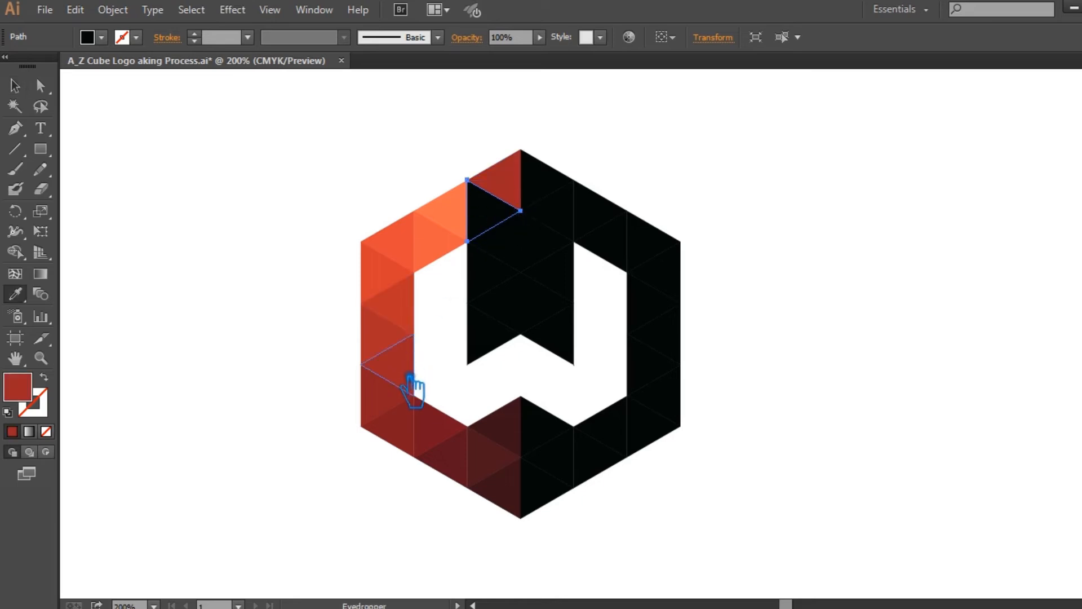
pyautogui.press('v')
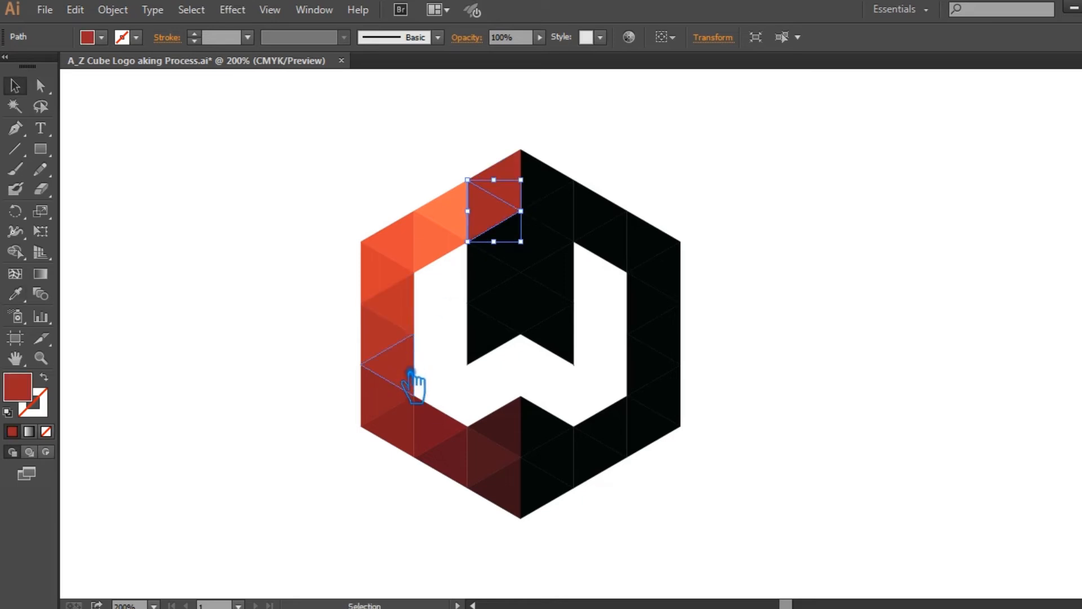
pyautogui.click(317, 299)
# Fill the triangle beneath the top-left one with the red of the middle outer triangle on the hexagon's left edge
pyautogui.click(494, 220)
pyautogui.press('i')
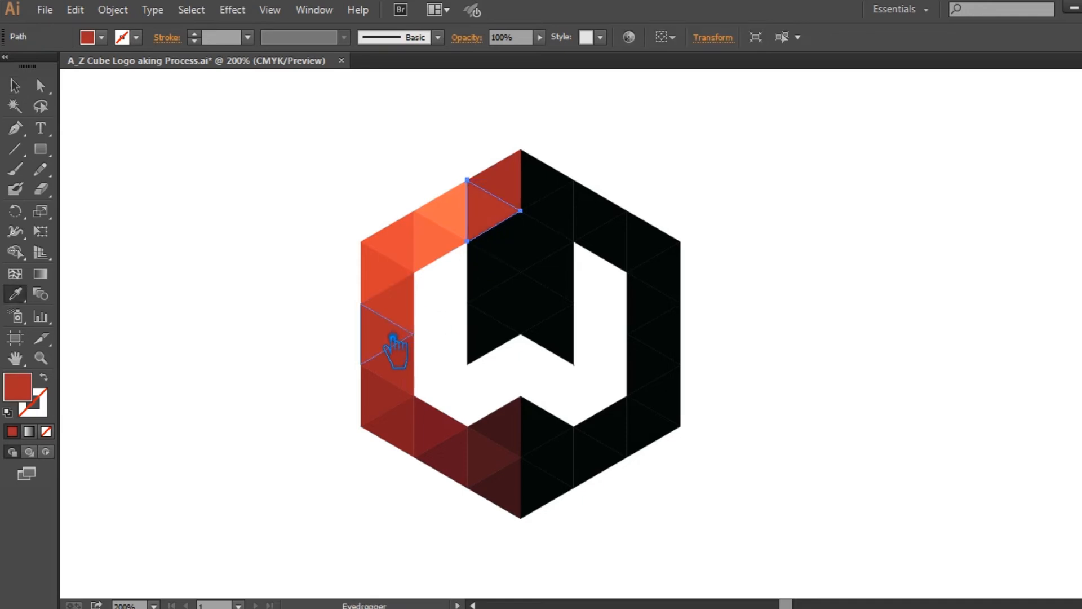
pyautogui.press('v')
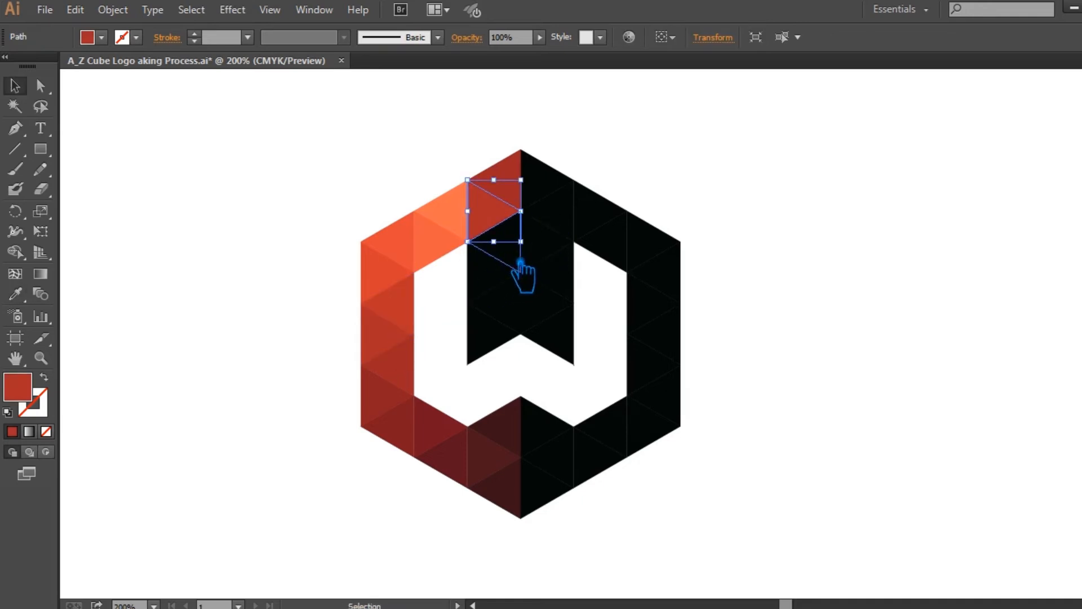
# Fill the central bar's next triangle down, beside the centre line, with the red of the left edge's upper inner triangle
pyautogui.click(520, 263)
pyautogui.press('i')
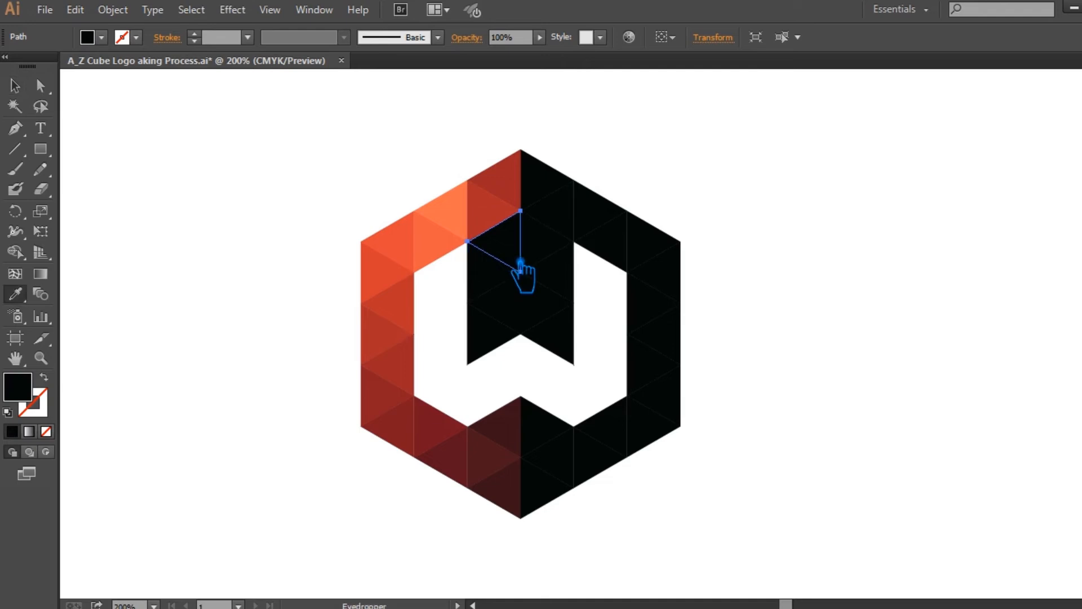
pyautogui.click(398, 282)
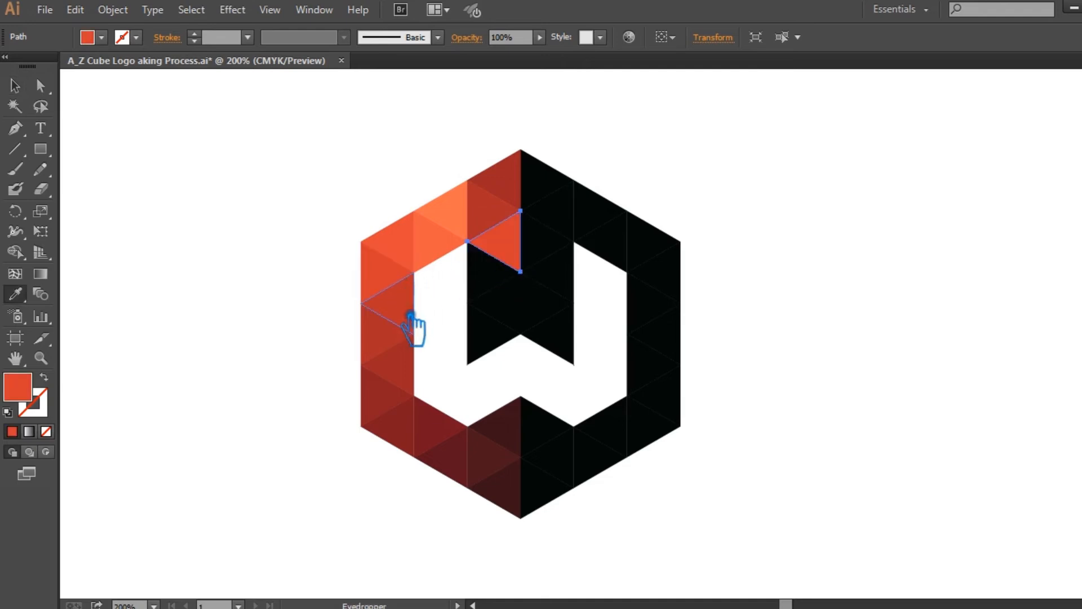
pyautogui.click(411, 314)
pyautogui.press('v')
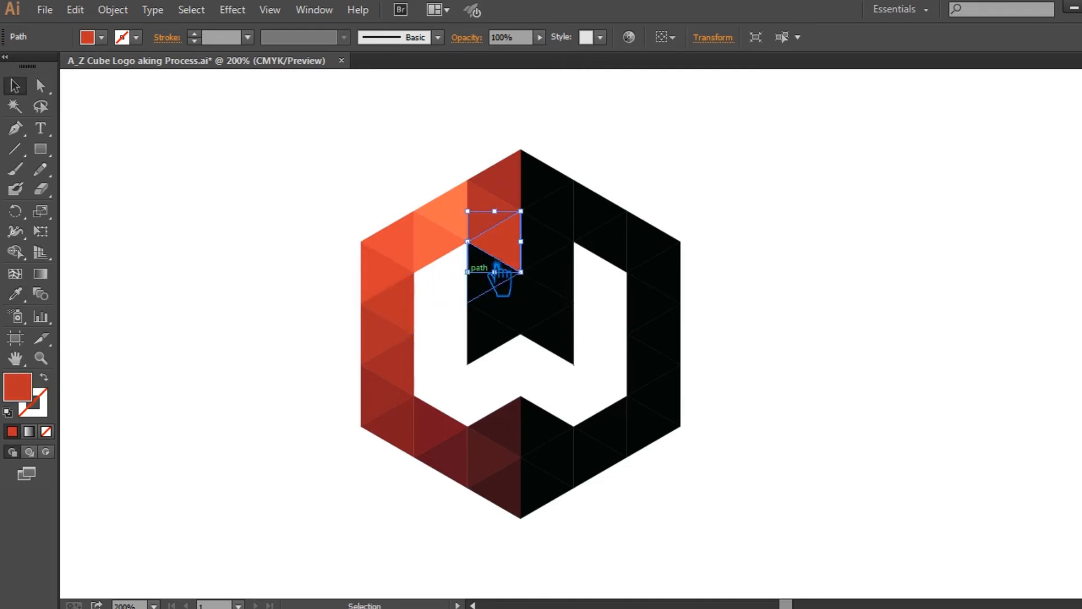
# Fill the central bar's next outer triangle, bordering the W cut-out, with the orange-red of the left edge's uppermost outer triangle
pyautogui.click(494, 297)
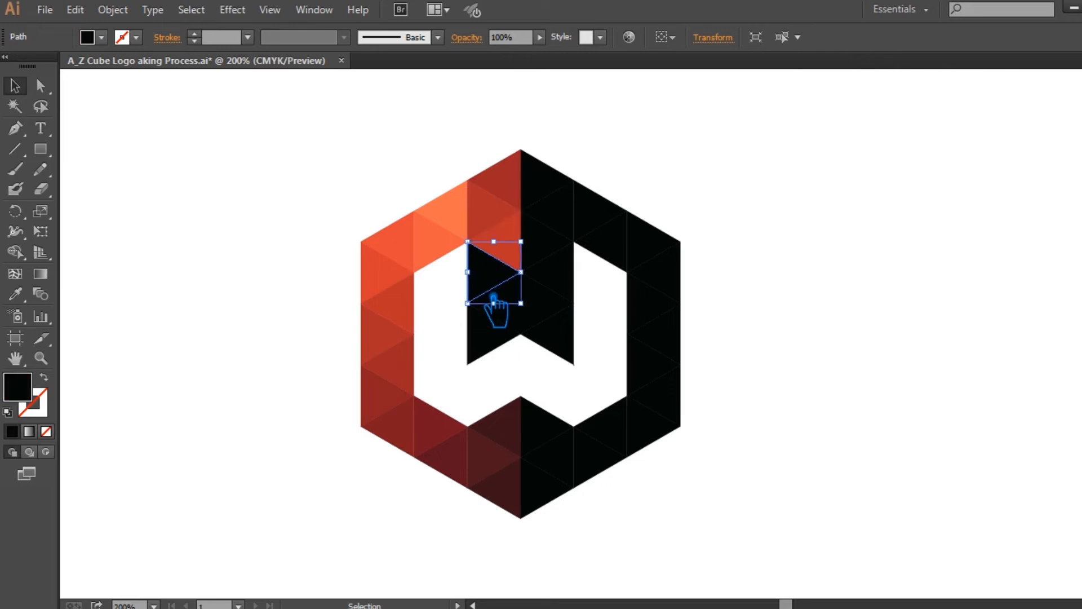
pyautogui.press('i')
pyautogui.click(390, 276)
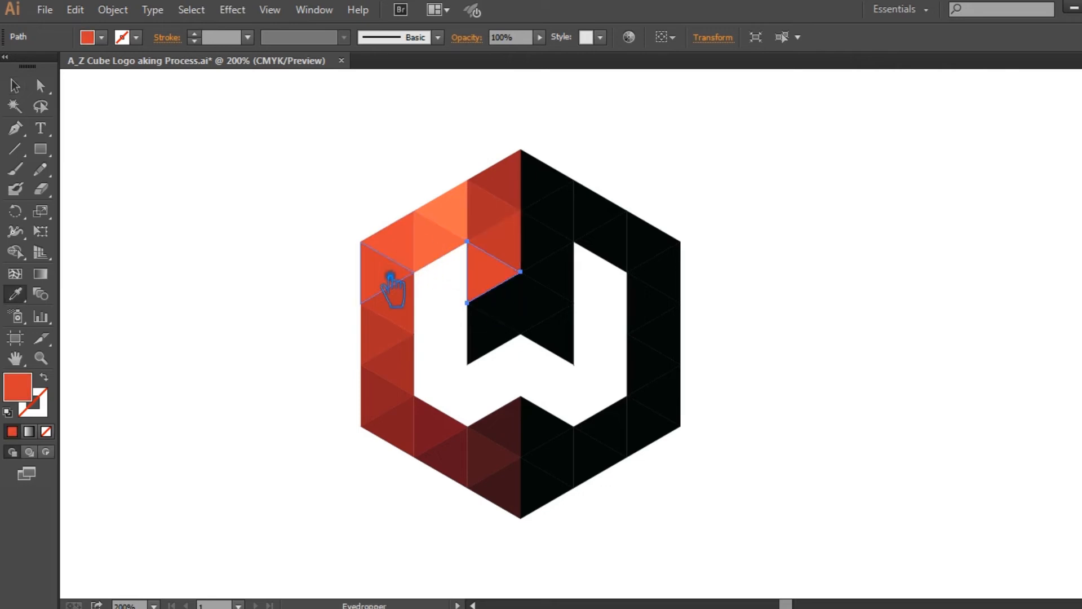
pyautogui.press('v')
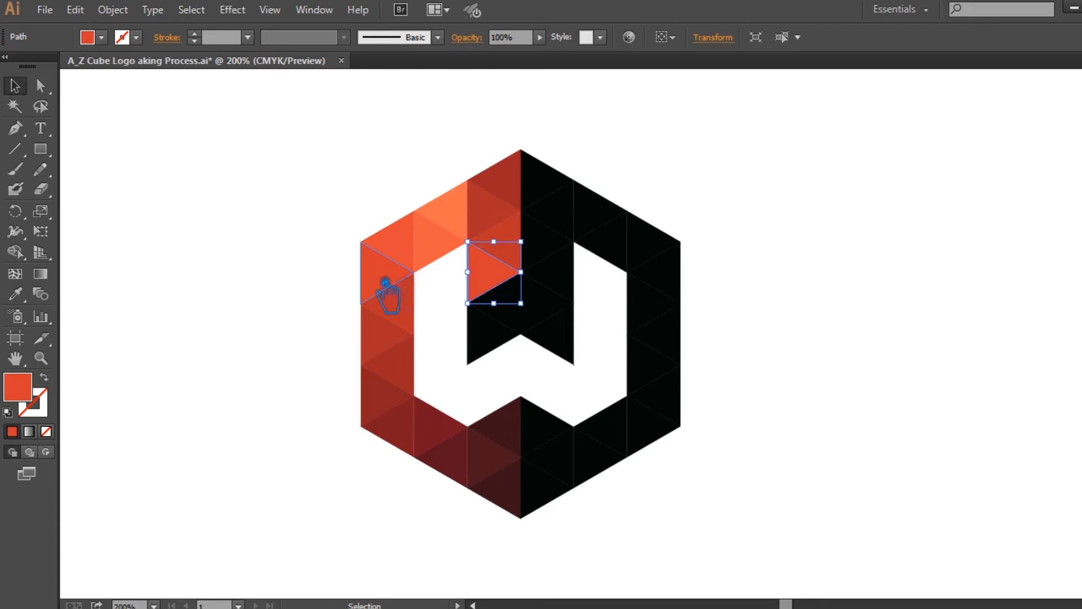
pyautogui.click(340, 280)
# Fill the central bar's lowest triangle left of the centre line with the orange-red of the hexagon's upper-left corner triangle
pyautogui.click(506, 302)
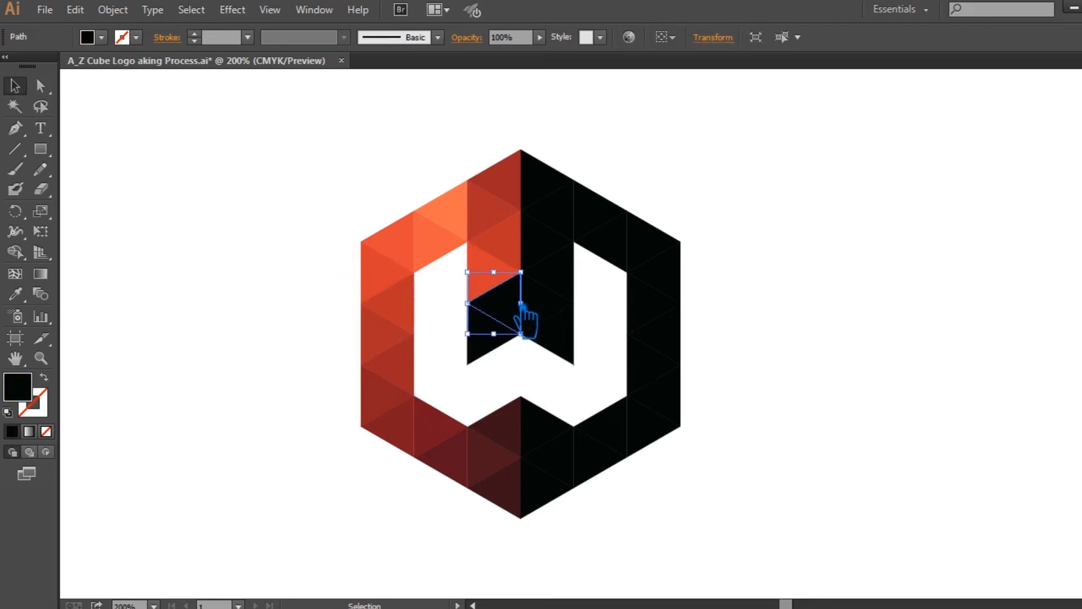
pyautogui.press('i')
pyautogui.click(408, 247)
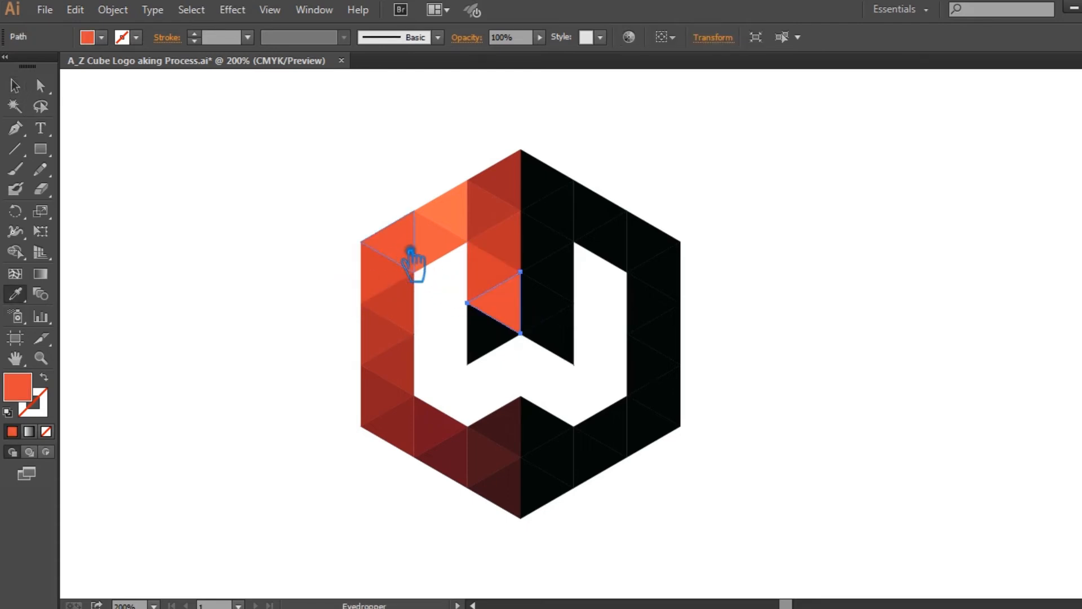
pyautogui.press('v')
# Fill the triangle at the lower-left tip of the central bar with the orange of the upper-left edge's inner triangle
pyautogui.click(505, 359)
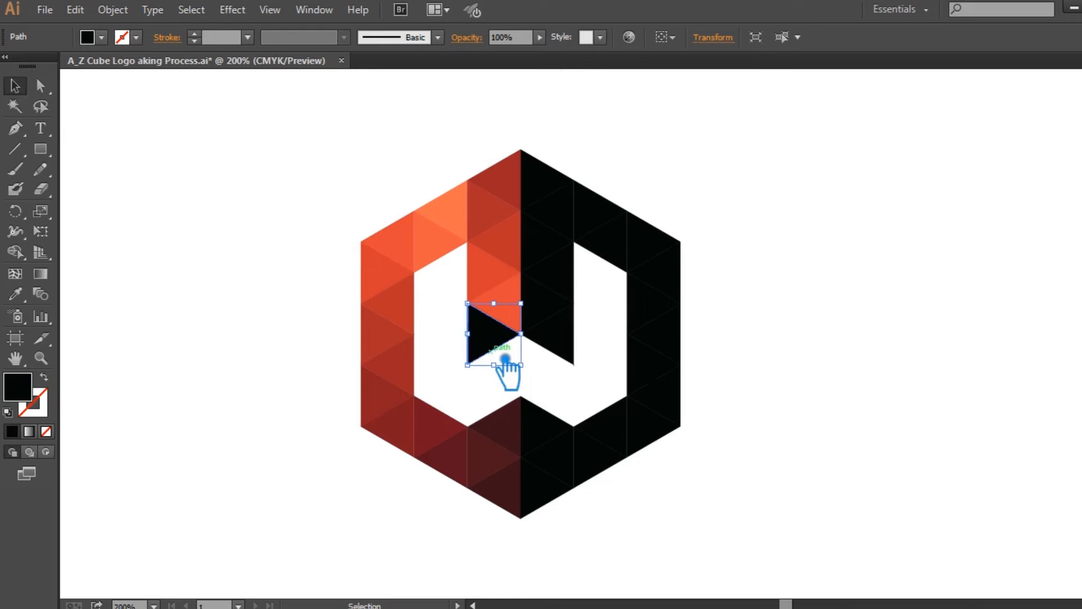
pyautogui.press('i')
pyautogui.click(424, 246)
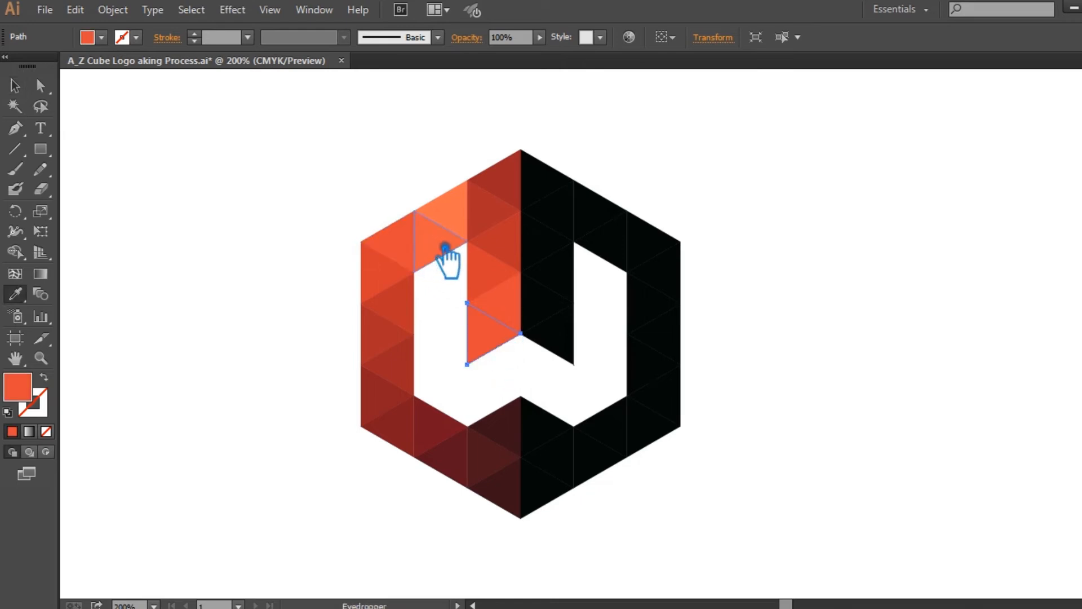
pyautogui.click(445, 248)
pyautogui.click(15, 86)
pyautogui.click(145, 175)
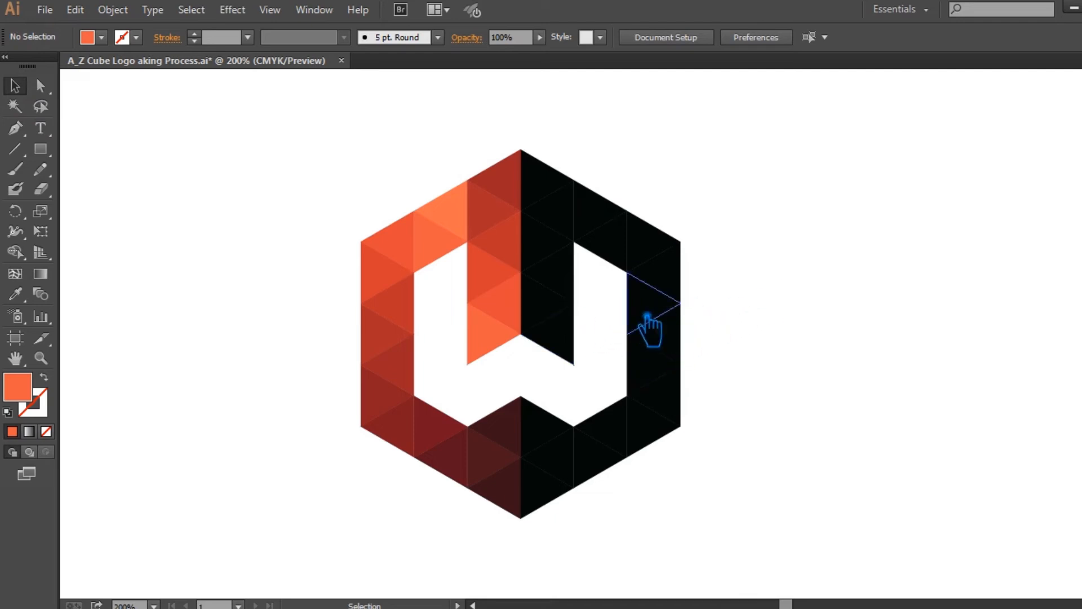
# Fill the triangle at the lower-right tip of the central bar with the orange-red of the hexagon's upper-left corner triangle
pyautogui.click(570, 347)
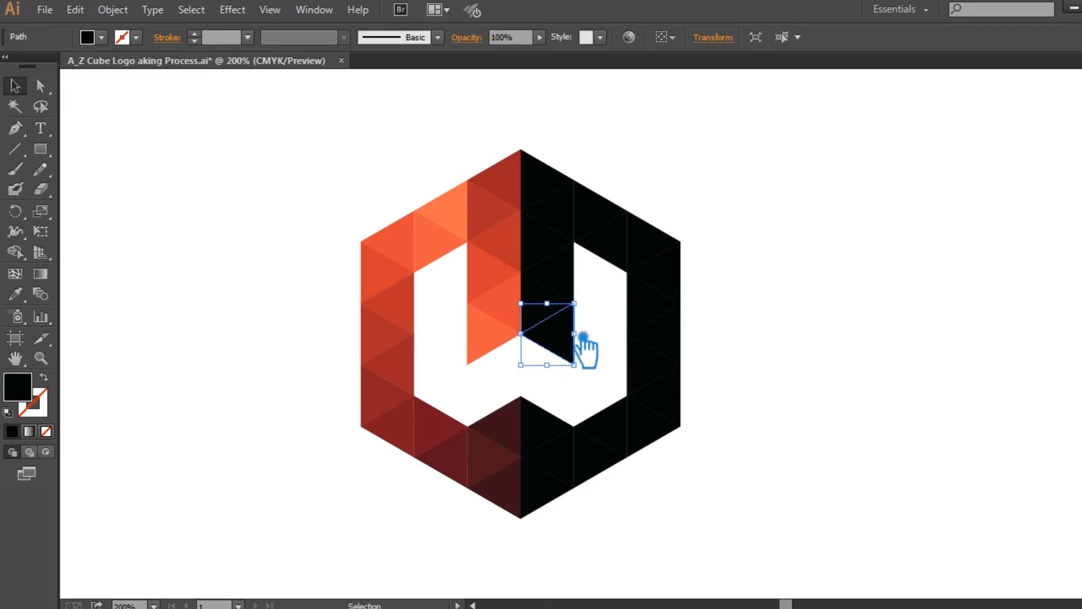
pyautogui.click(29, 302)
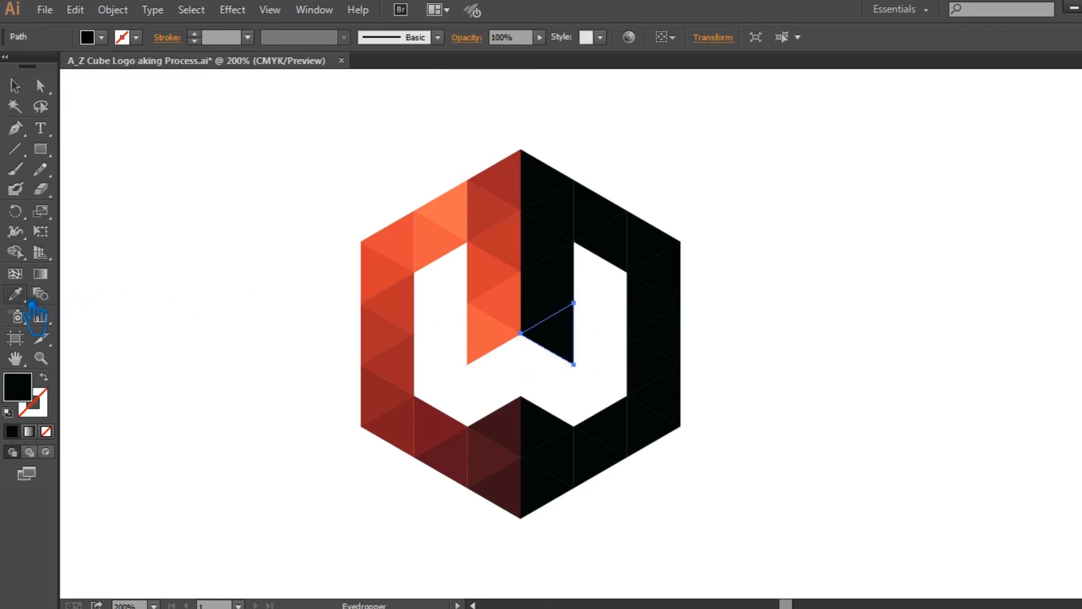
pyautogui.click(407, 252)
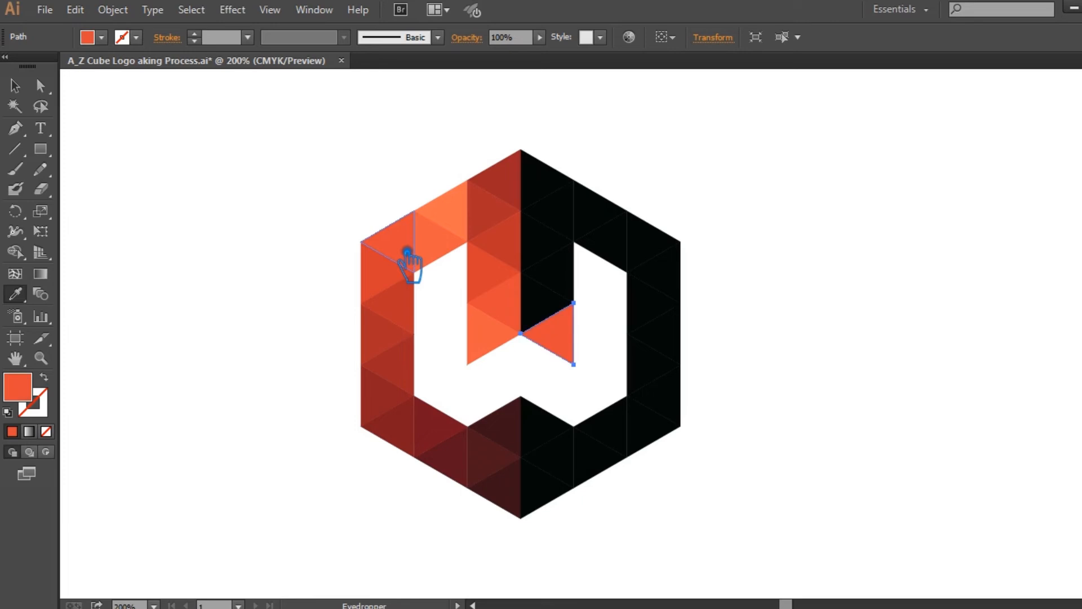
# Fill the central bar's lowest triangle right of the centre line with the orange-red of the left edge's uppermost outer triangle
pyautogui.press('v')
pyautogui.click(548, 303)
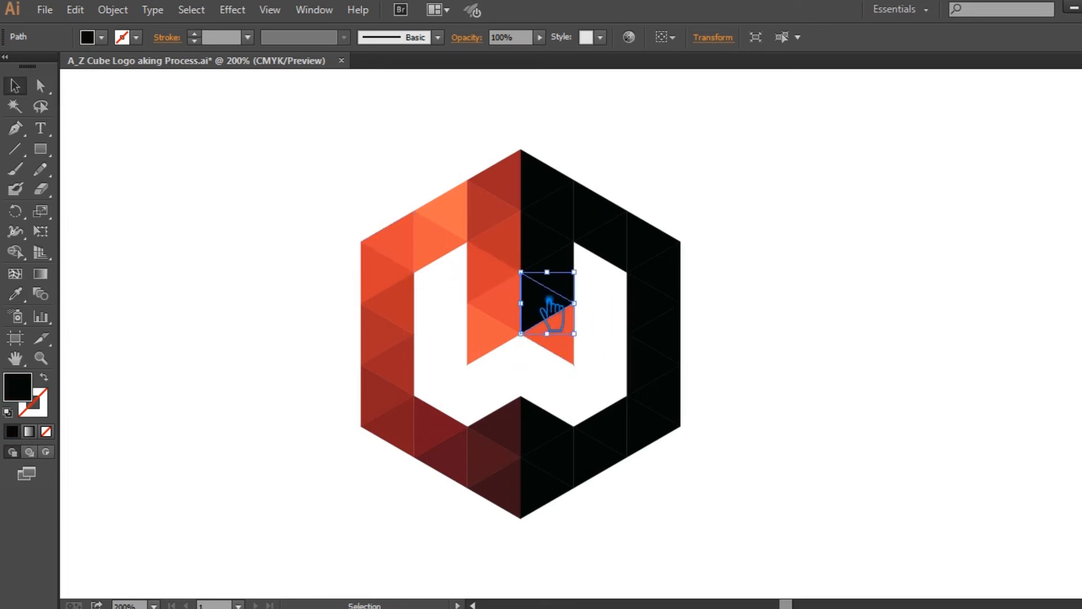
pyautogui.press('i')
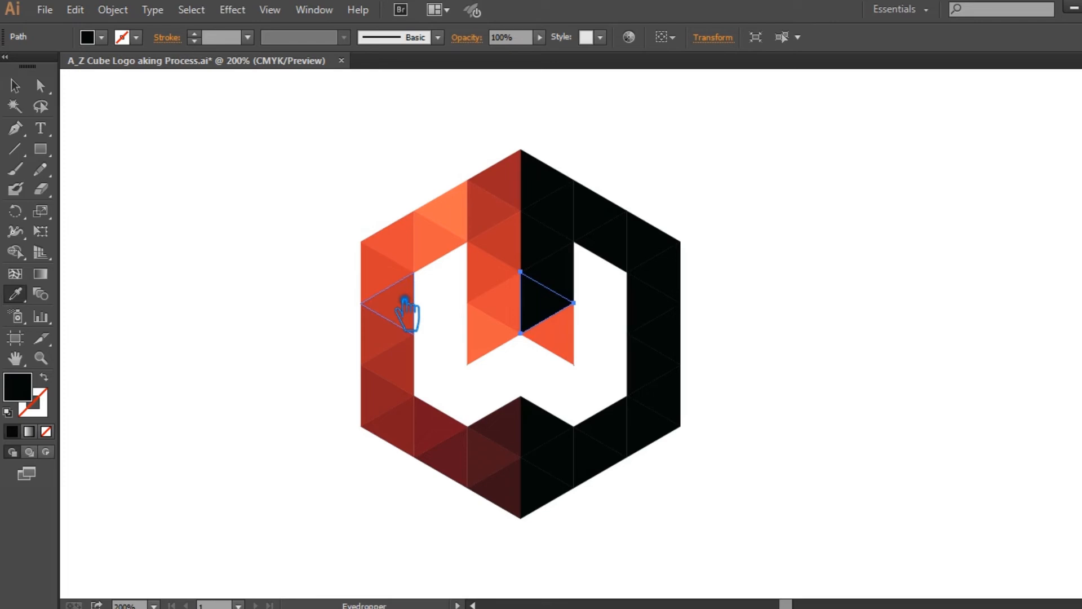
pyautogui.click(444, 253)
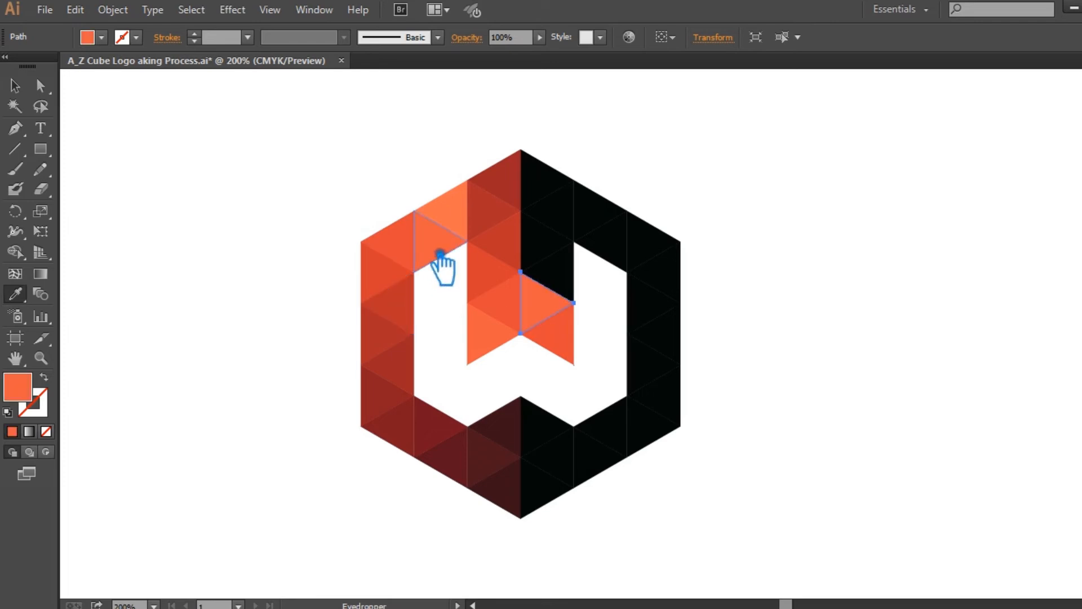
pyautogui.click(416, 248)
pyautogui.click(386, 277)
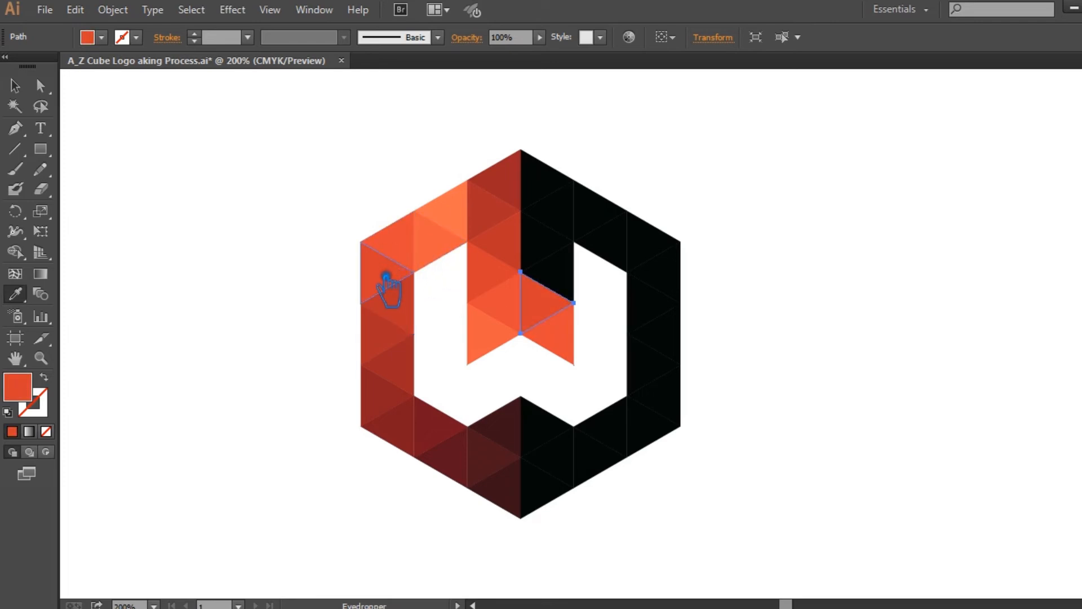
# Fill the central bar's lower outer triangle, right of the centre line, with the red of the left edge's uppermost inner triangle
pyautogui.press('v')
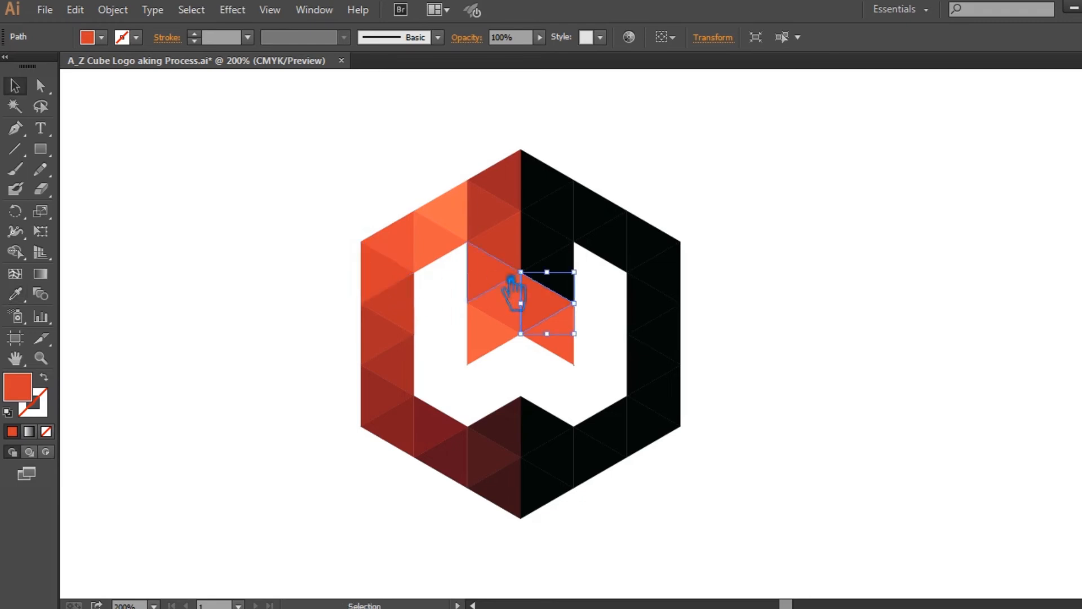
pyautogui.click(563, 273)
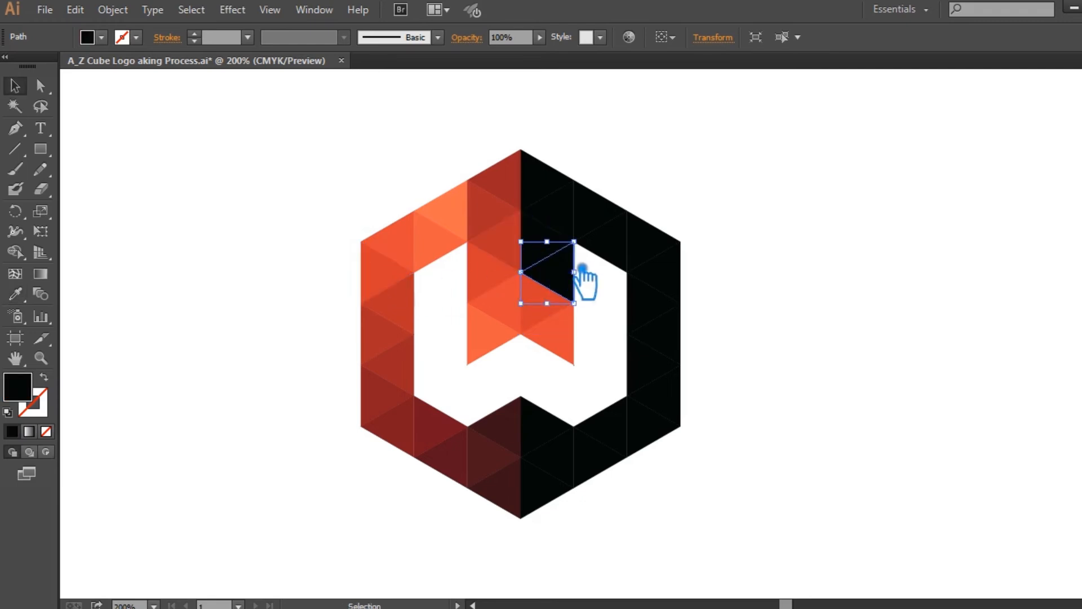
pyautogui.press('i')
pyautogui.click(418, 303)
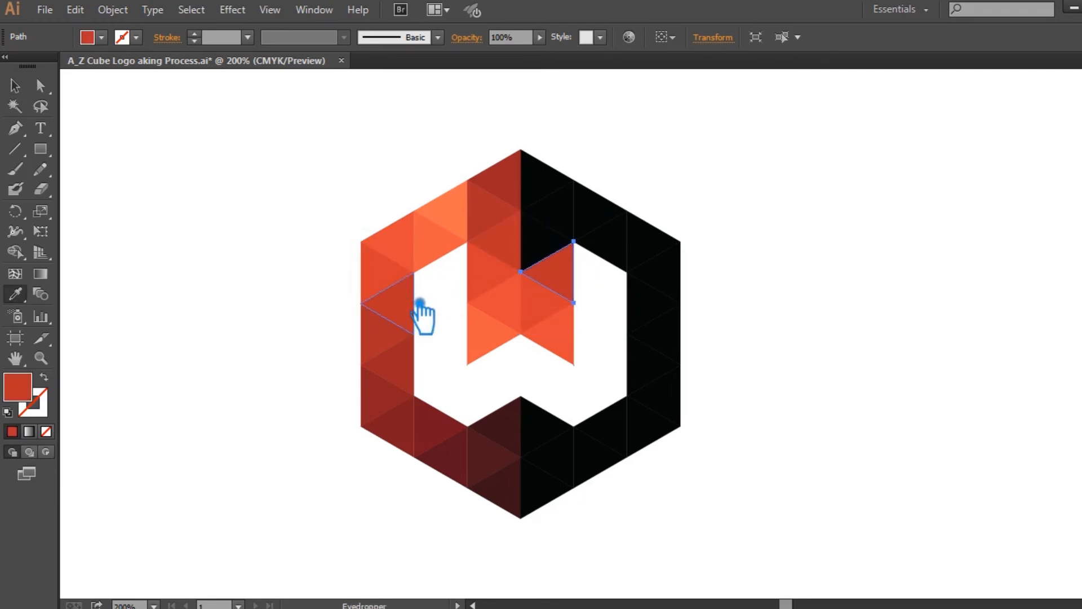
# Fill the central bar's middle triangle touching the centre line from the right with the red of the left edge's middle outer triangle
pyautogui.press('v')
pyautogui.click(549, 237)
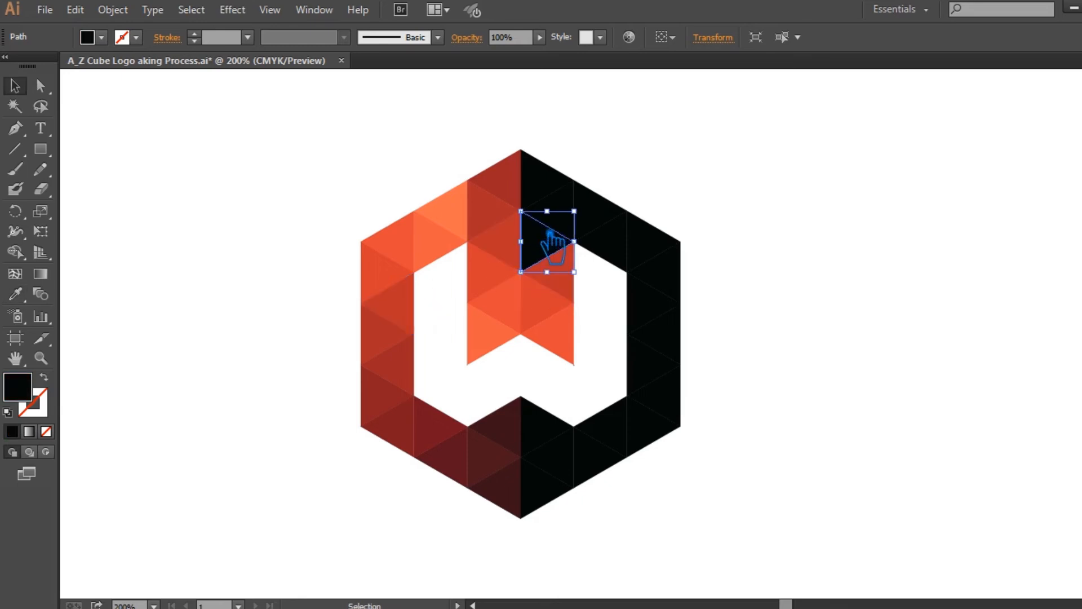
pyautogui.press('i')
pyautogui.click(395, 337)
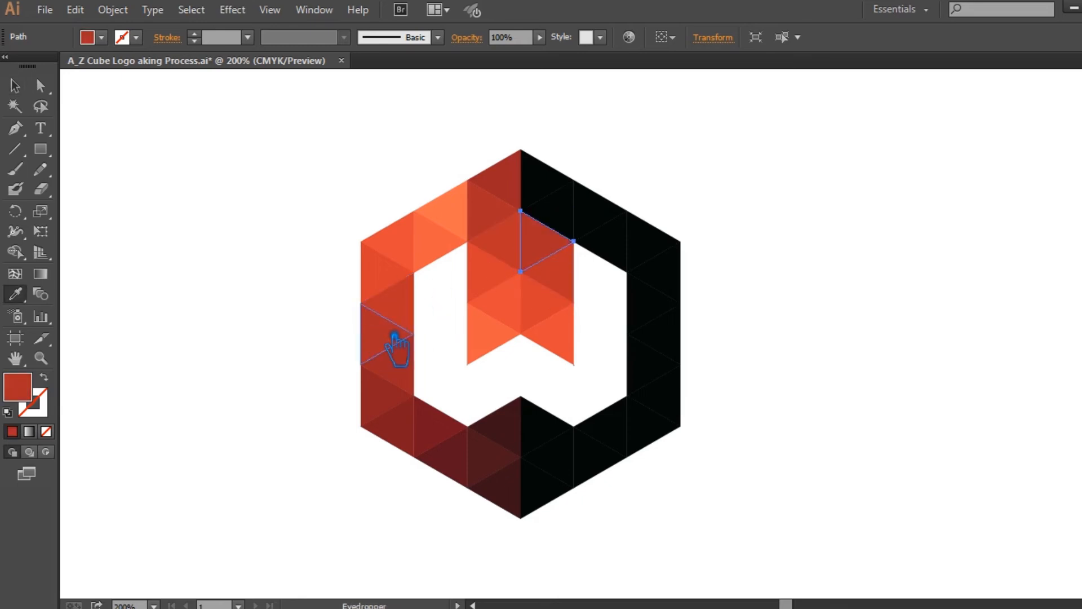
# Fill the central bar's uppermost outer triangle on its right side with the dark red of the left edge's lower inner triangle
pyautogui.press('v')
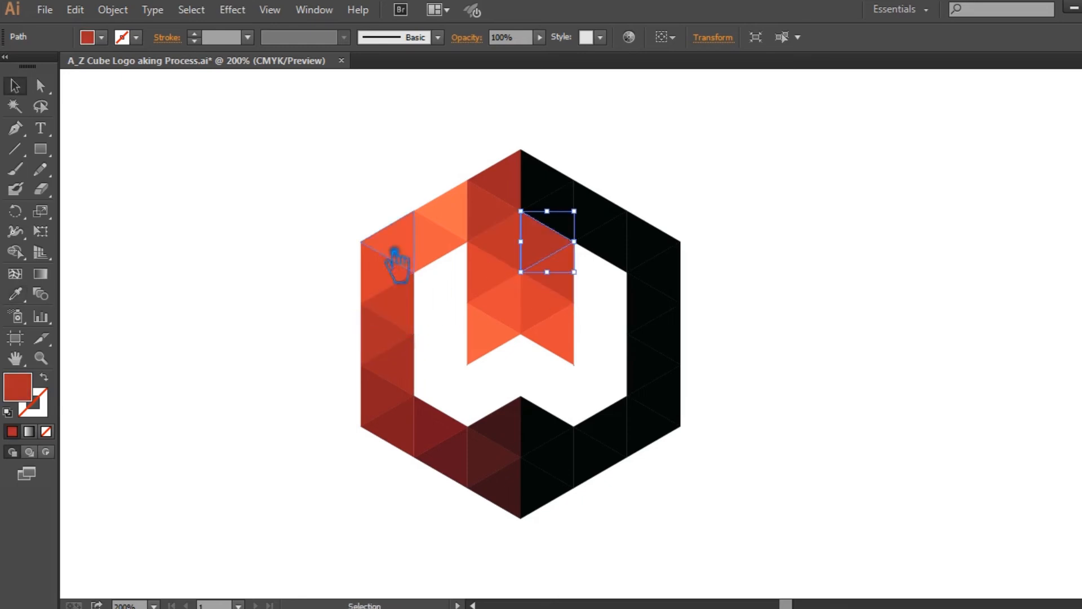
pyautogui.click(372, 196)
pyautogui.click(577, 236)
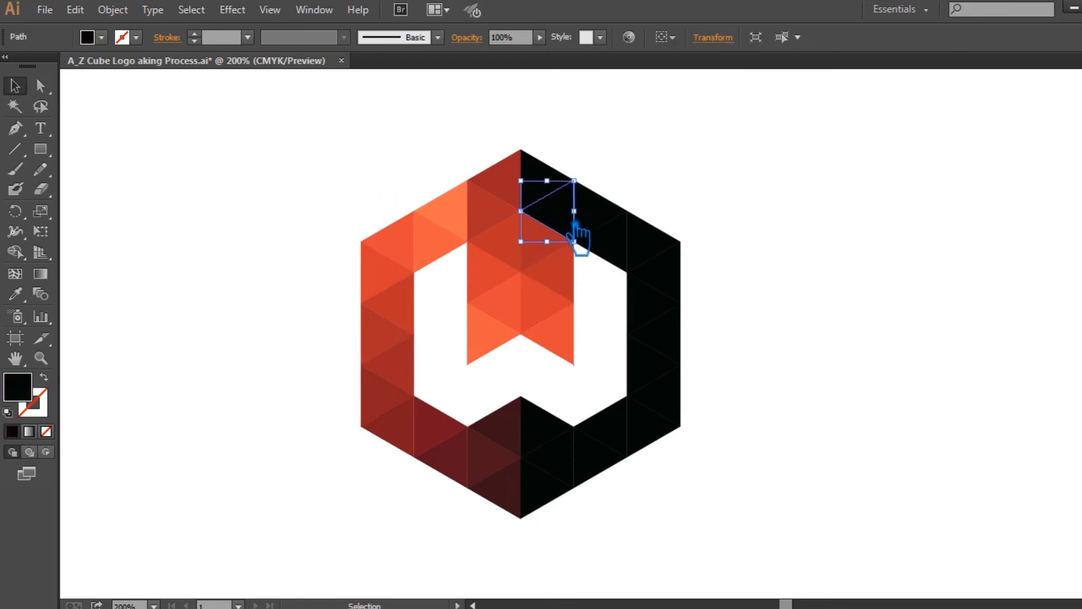
pyautogui.press('i')
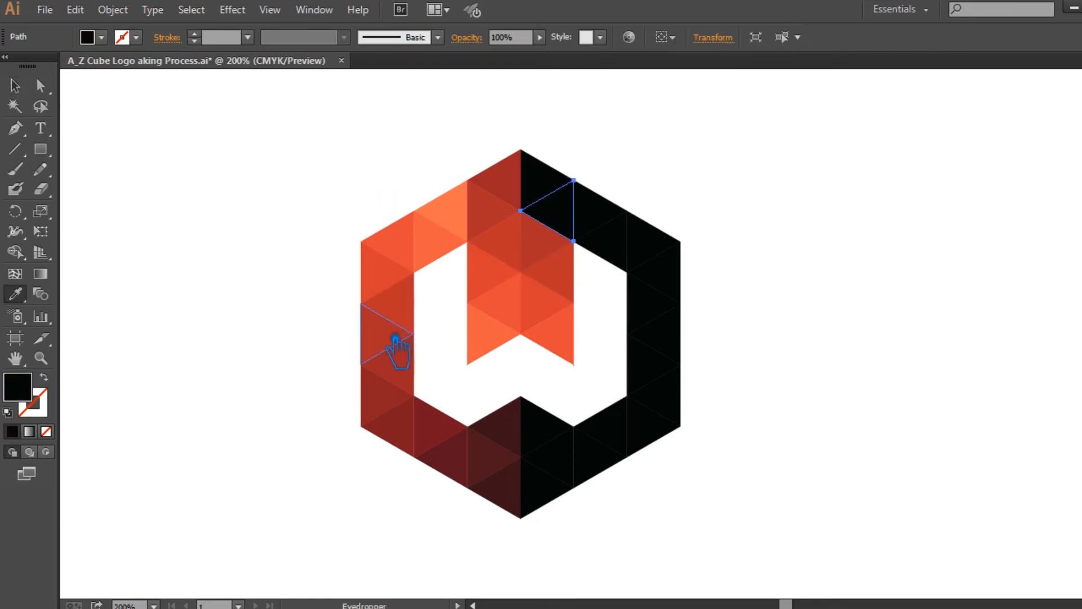
pyautogui.click(389, 344)
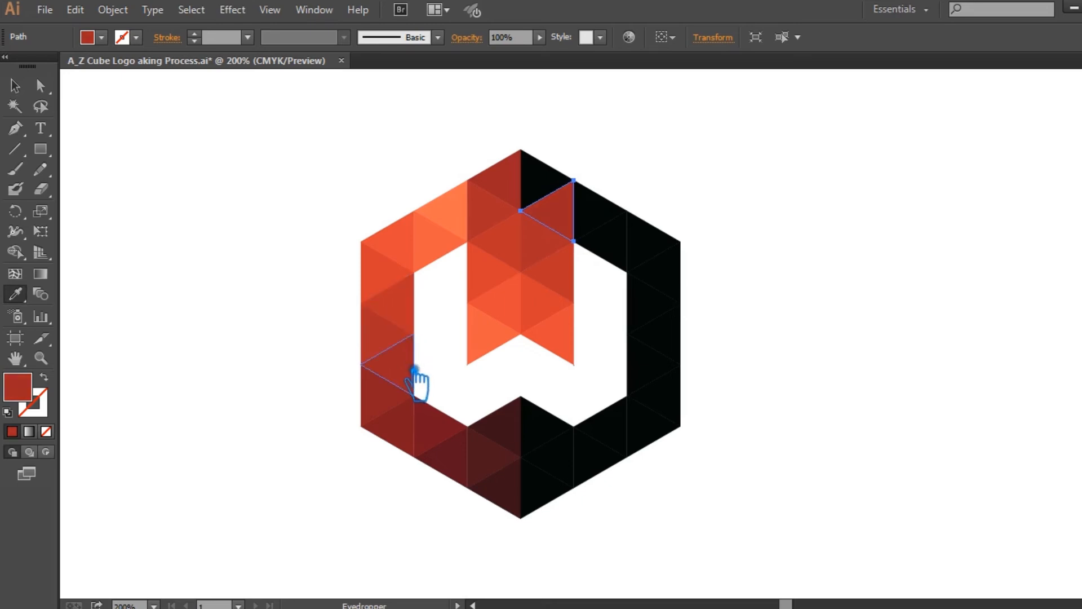
# Fill the top triangle right of the centre line with the dark red of the left edge's lowest outer triangle, and deselect it
pyautogui.press('v')
pyautogui.click(387, 225)
pyautogui.click(557, 176)
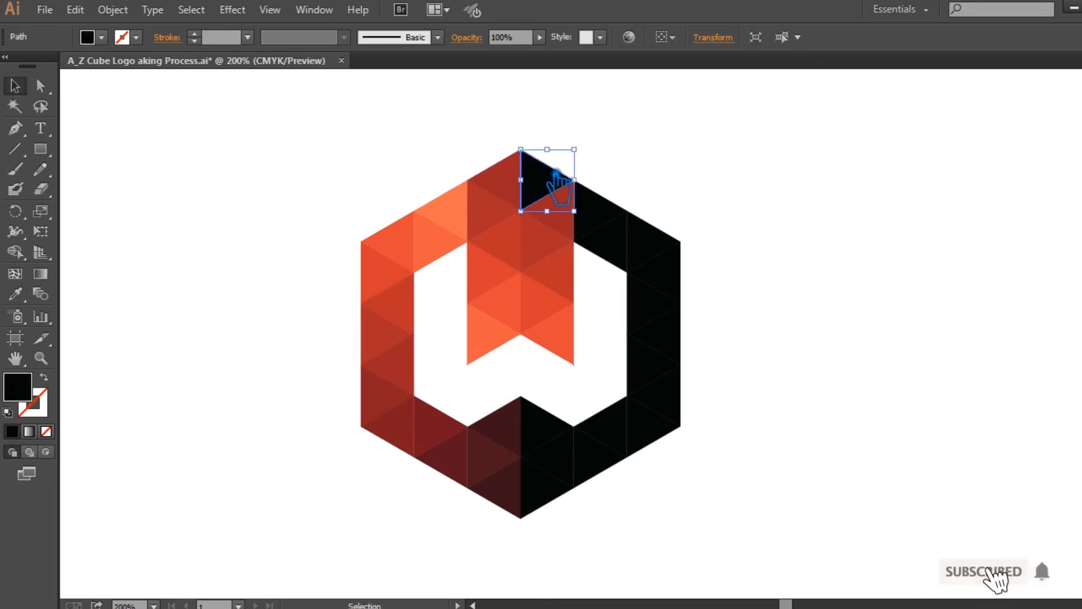
pyautogui.press('i')
pyautogui.click(413, 373)
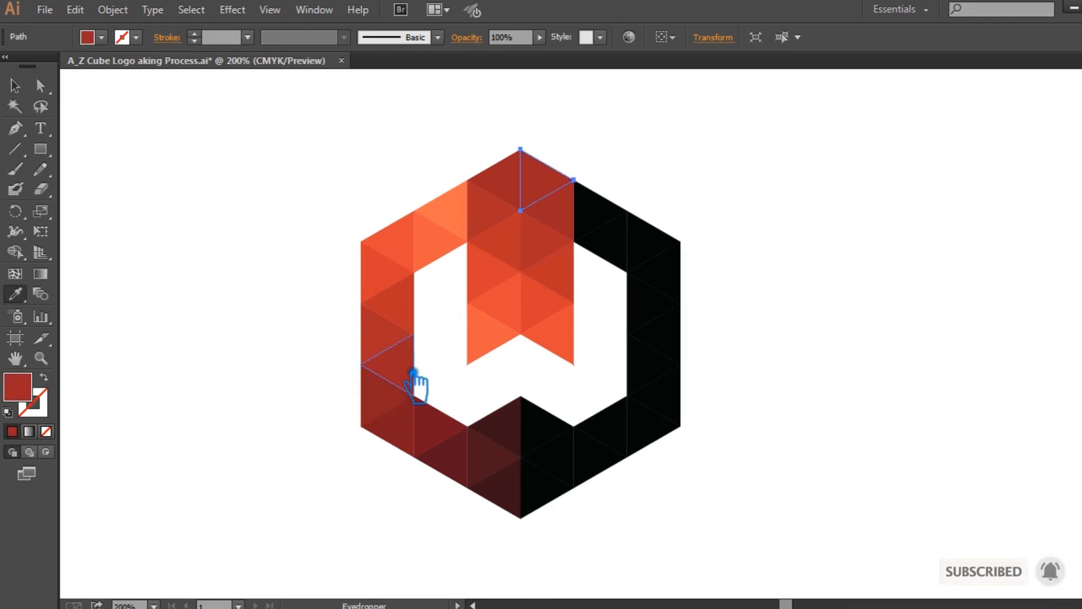
pyautogui.click(396, 395)
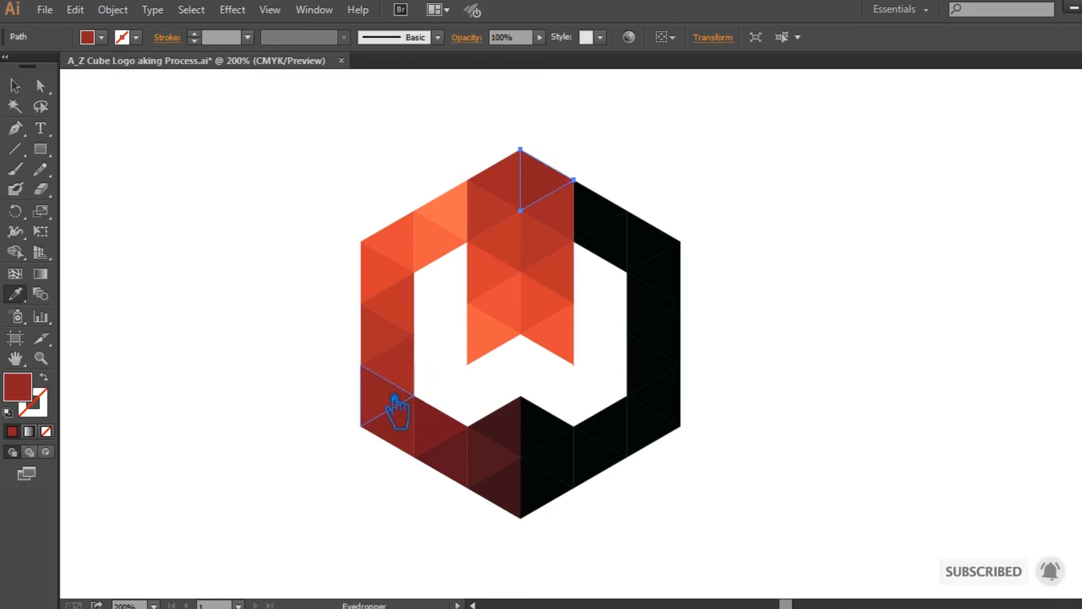
pyautogui.click(18, 87)
pyautogui.click(205, 157)
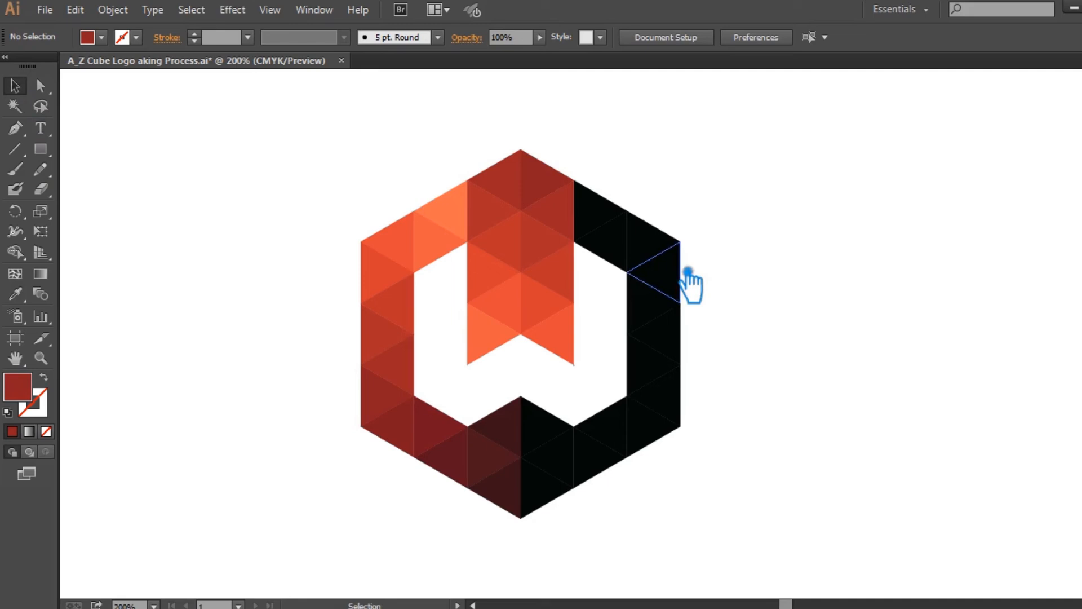
# Fill the upper-right edge's outer triangle beside the central bar with the light orange of the upper-left edge's outer triangle
pyautogui.click(617, 218)
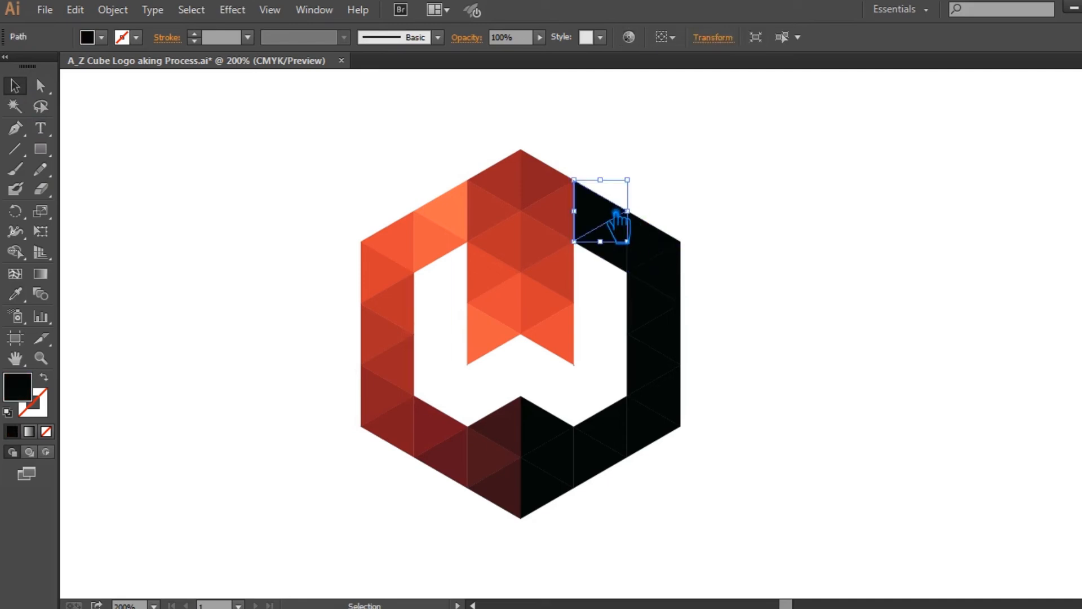
pyautogui.press('i')
pyautogui.click(468, 219)
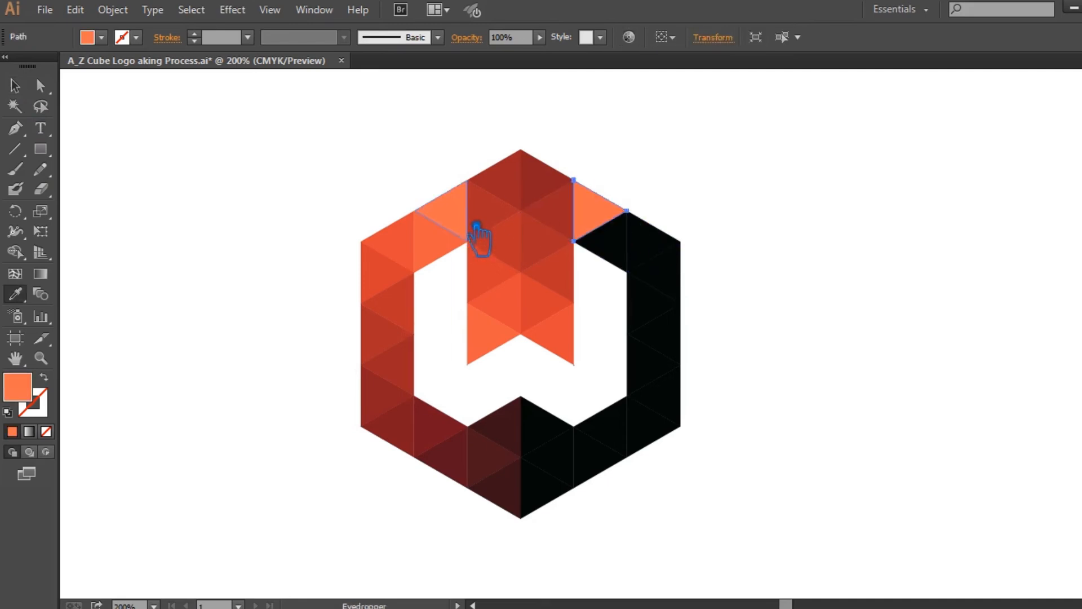
pyautogui.press('v')
pyautogui.click(705, 219)
# Fill the upper-right edge's inner triangle with the orange of the upper-left edge's inner triangle
pyautogui.click(625, 253)
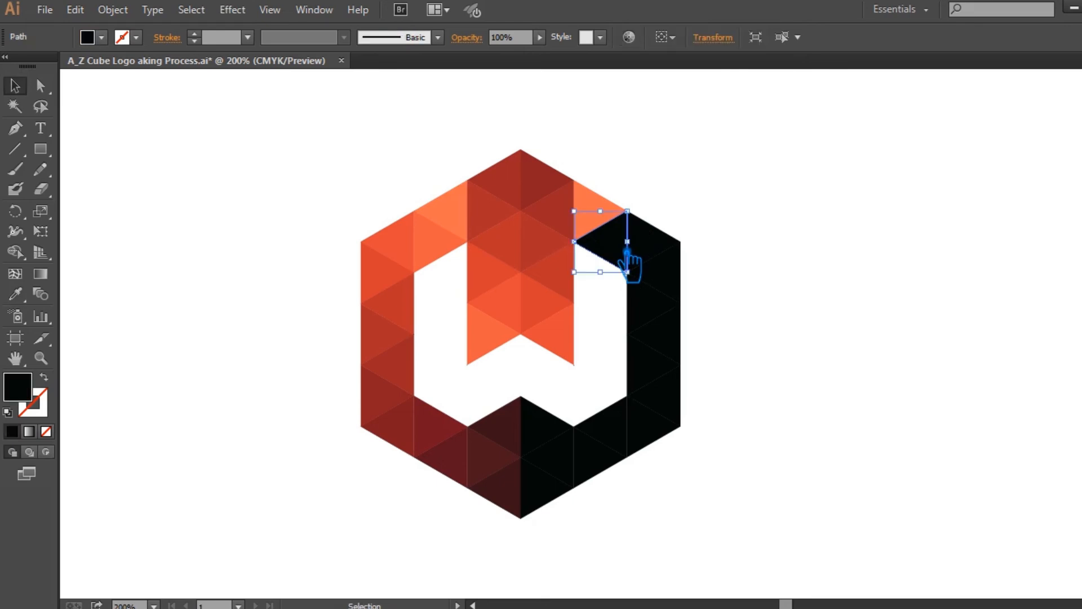
pyautogui.press('i')
pyautogui.click(451, 245)
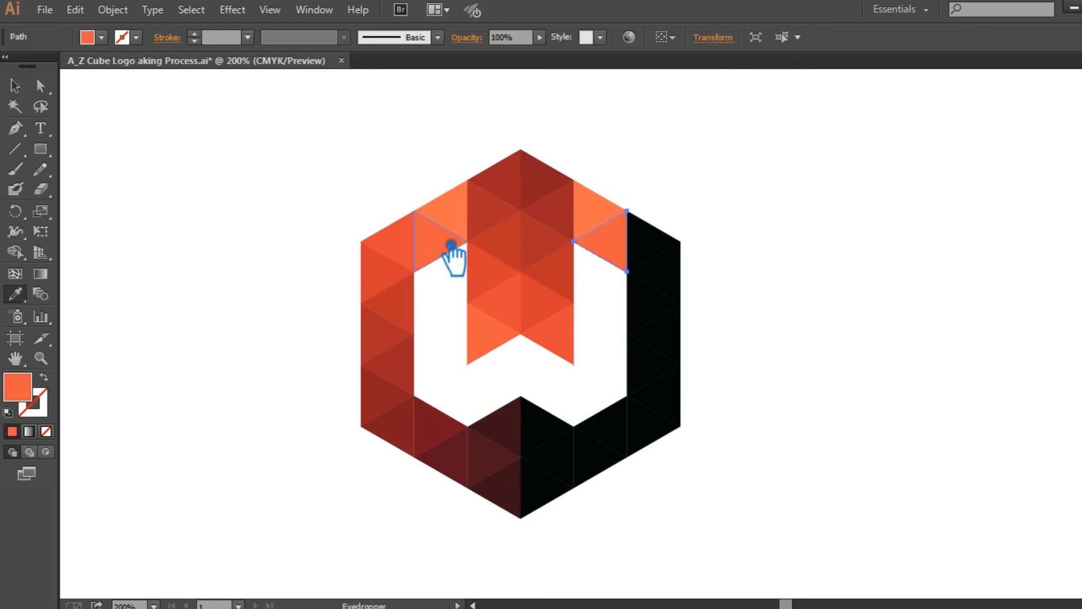
pyautogui.press('v')
pyautogui.click(699, 217)
# Fill the hexagon's upper-right corner triangle with the orange-red of the upper-left corner triangle
pyautogui.click(663, 248)
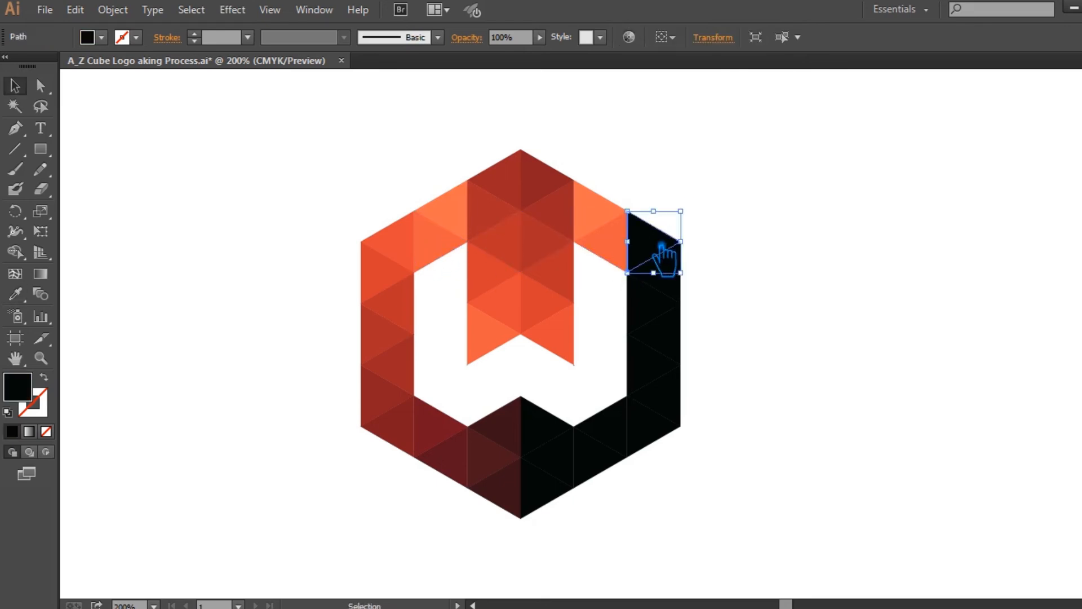
pyautogui.press('i')
pyautogui.click(417, 250)
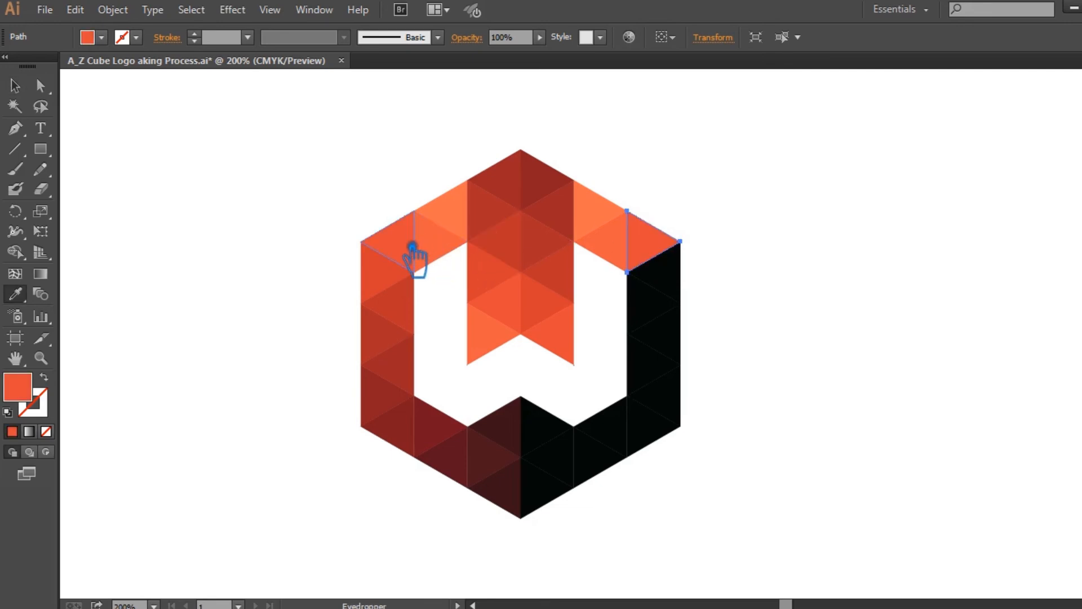
pyautogui.press('v')
pyautogui.click(768, 253)
# Fill the right edge's uppermost outer triangle with the orange-red of the left edge's uppermost outer triangle
pyautogui.click(679, 279)
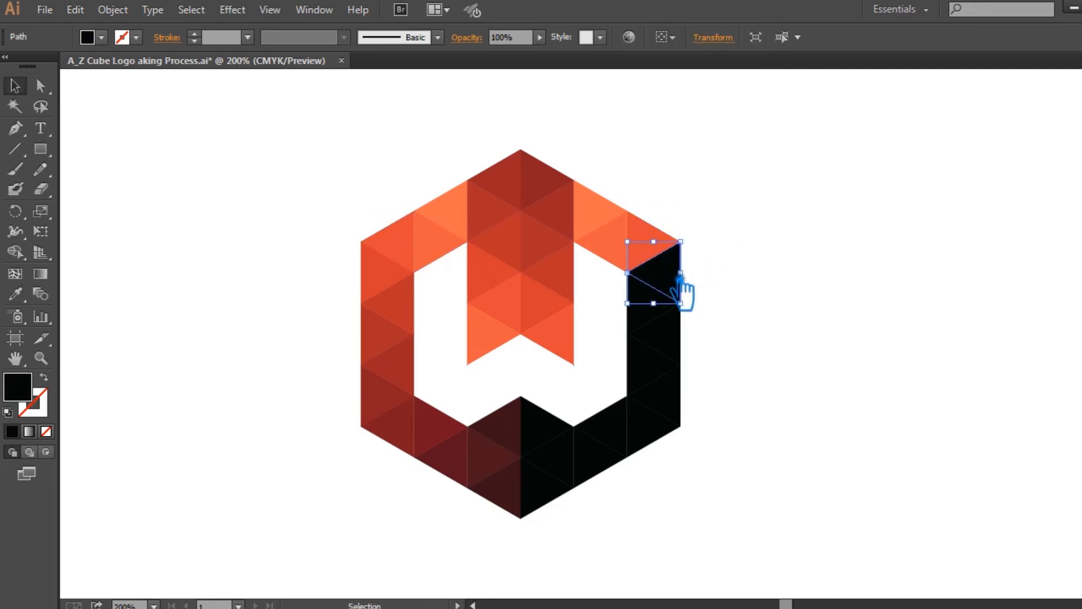
pyautogui.press('i')
pyautogui.click(393, 281)
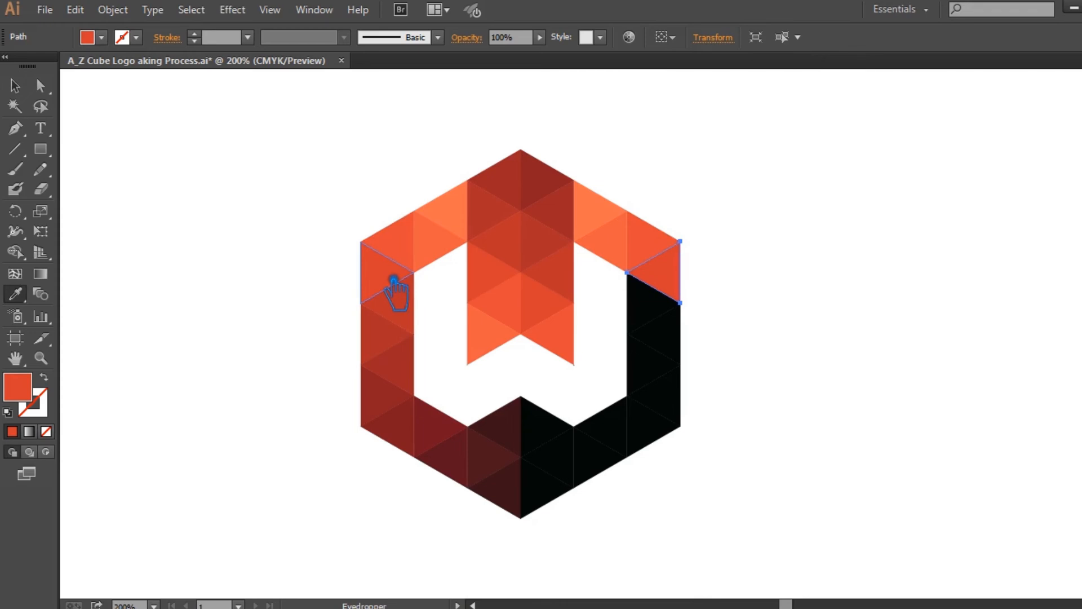
pyautogui.press('v')
pyautogui.click(817, 273)
# Fill the right edge's uppermost inner triangle with the red of the left edge's uppermost inner triangle
pyautogui.click(658, 313)
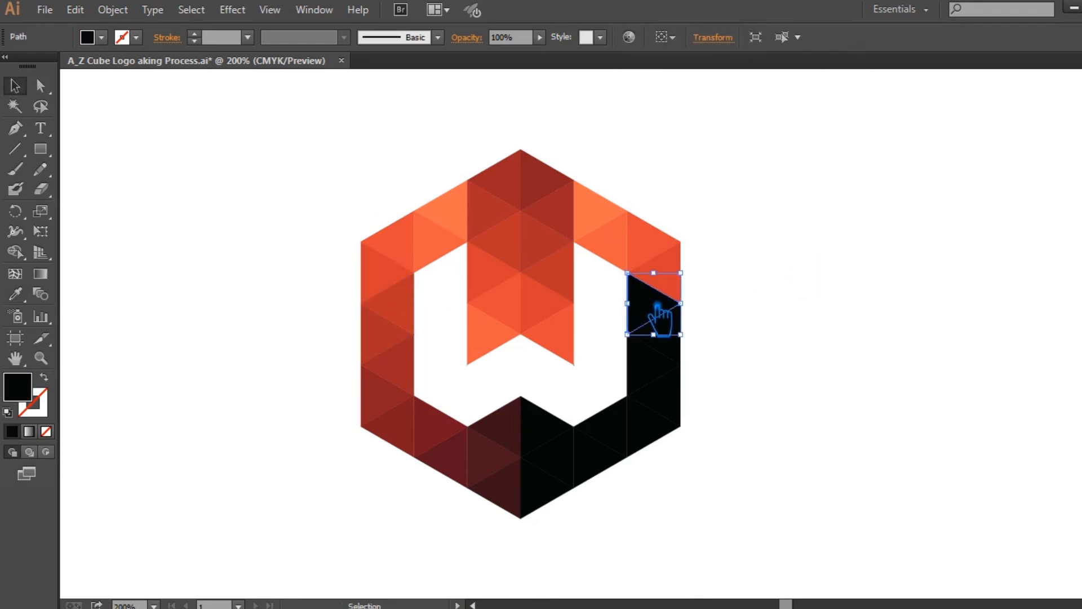
pyautogui.press('i')
pyautogui.click(414, 310)
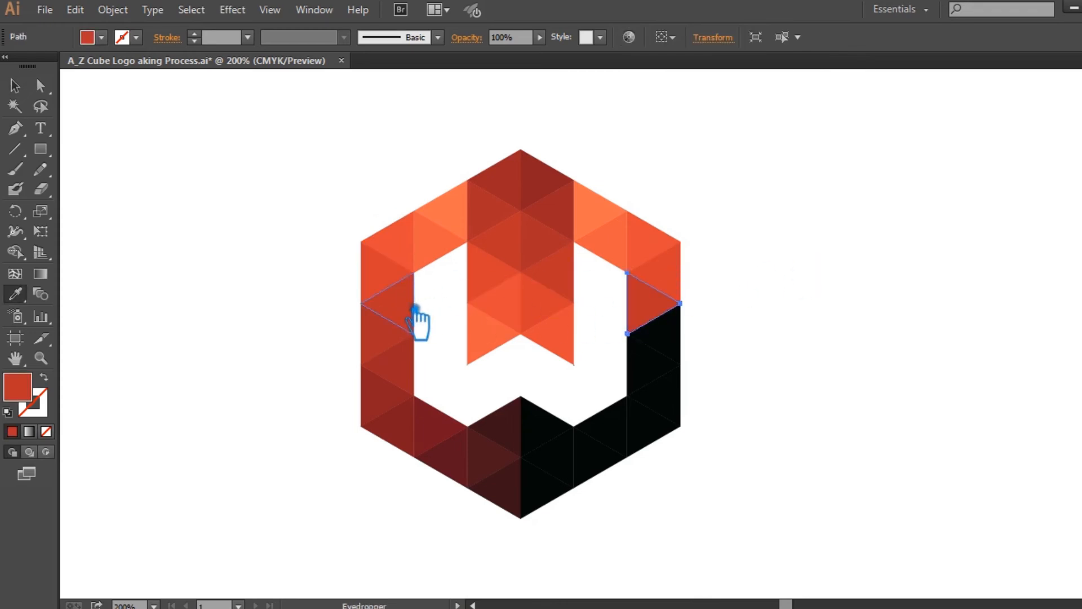
pyautogui.press('v')
pyautogui.click(737, 333)
# Fill the right edge's middle outer triangle with the red of the left edge's middle outer triangle
pyautogui.click(683, 337)
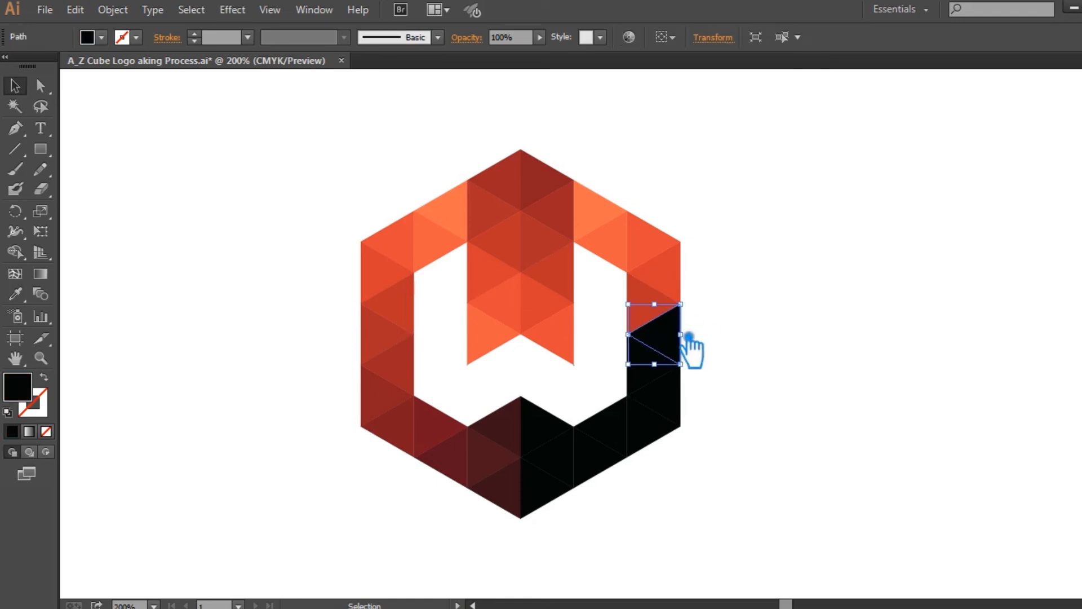
pyautogui.press('i')
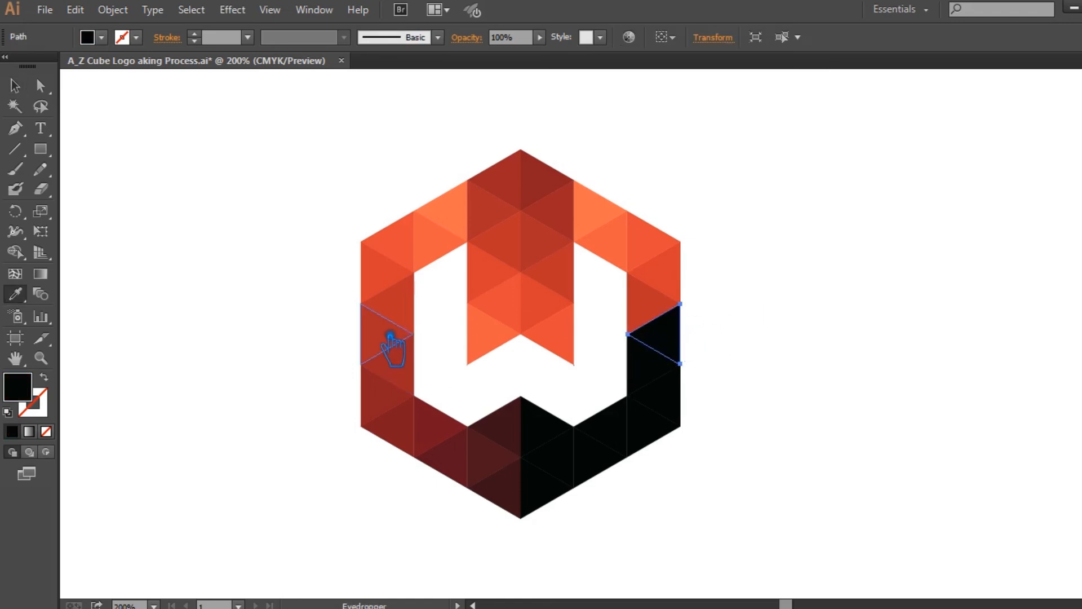
pyautogui.click(390, 340)
pyautogui.press('v')
pyautogui.click(946, 337)
pyautogui.click(678, 350)
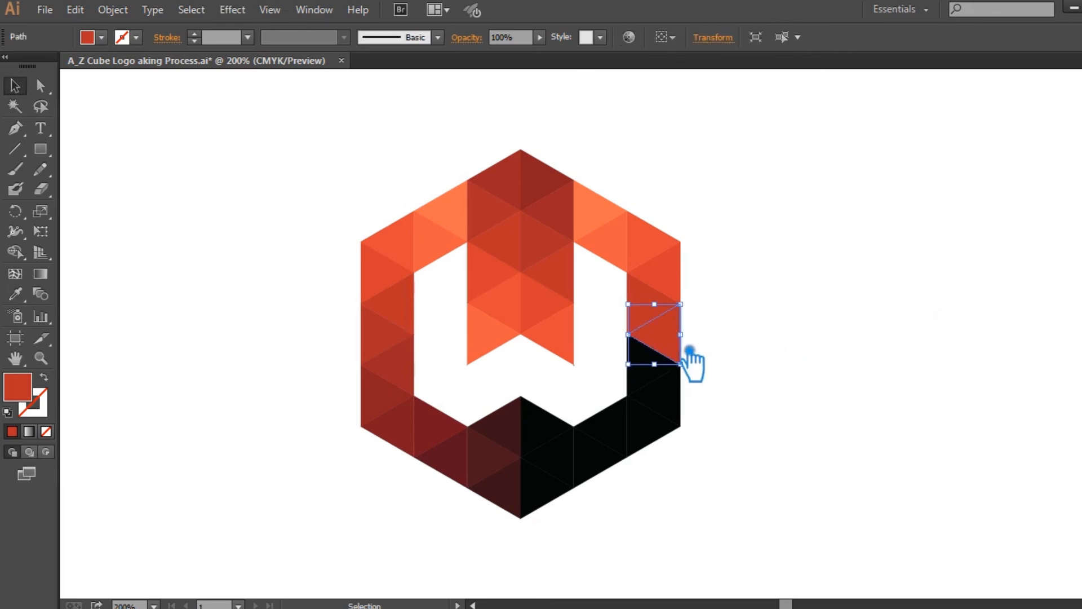
pyautogui.press('i')
pyautogui.click(399, 338)
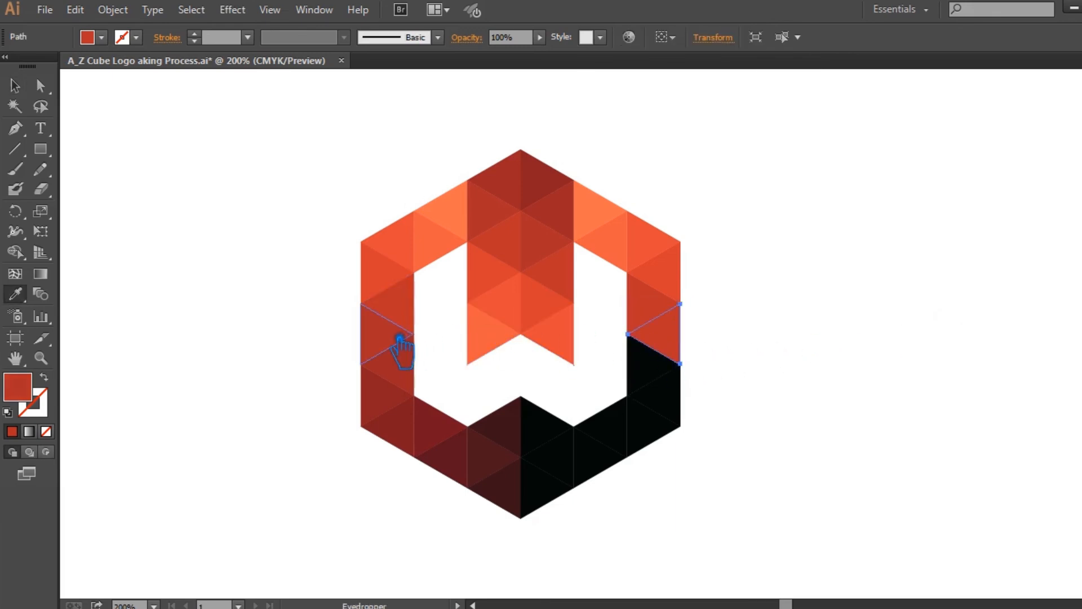
pyautogui.press('v')
pyautogui.click(814, 353)
# Fill the right edge's lower inner triangle with the dark red of the left edge's lower inner triangle
pyautogui.click(661, 376)
pyautogui.press('i')
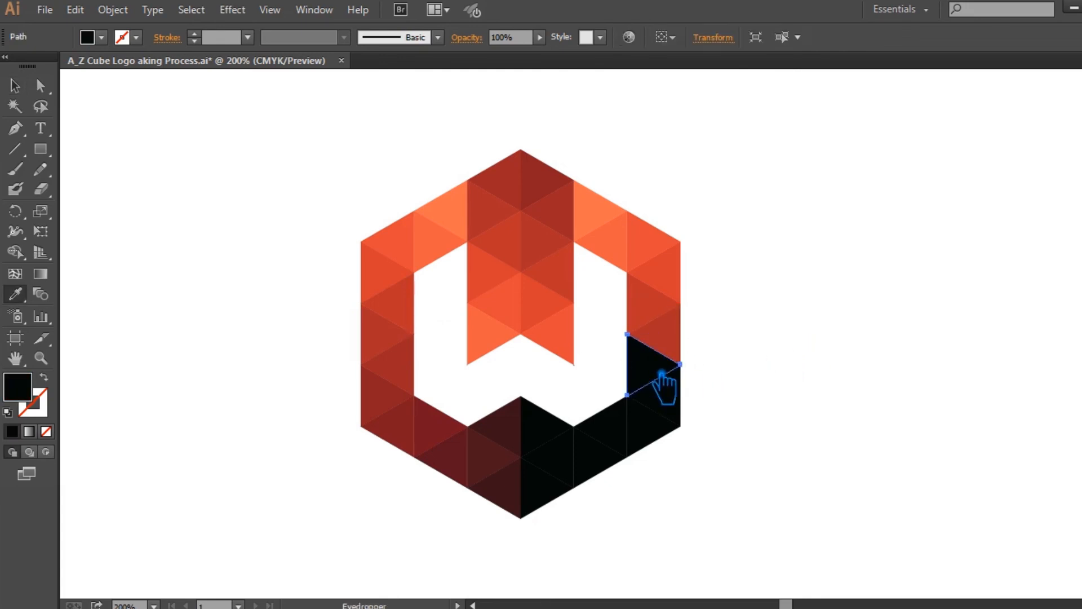
pyautogui.click(412, 375)
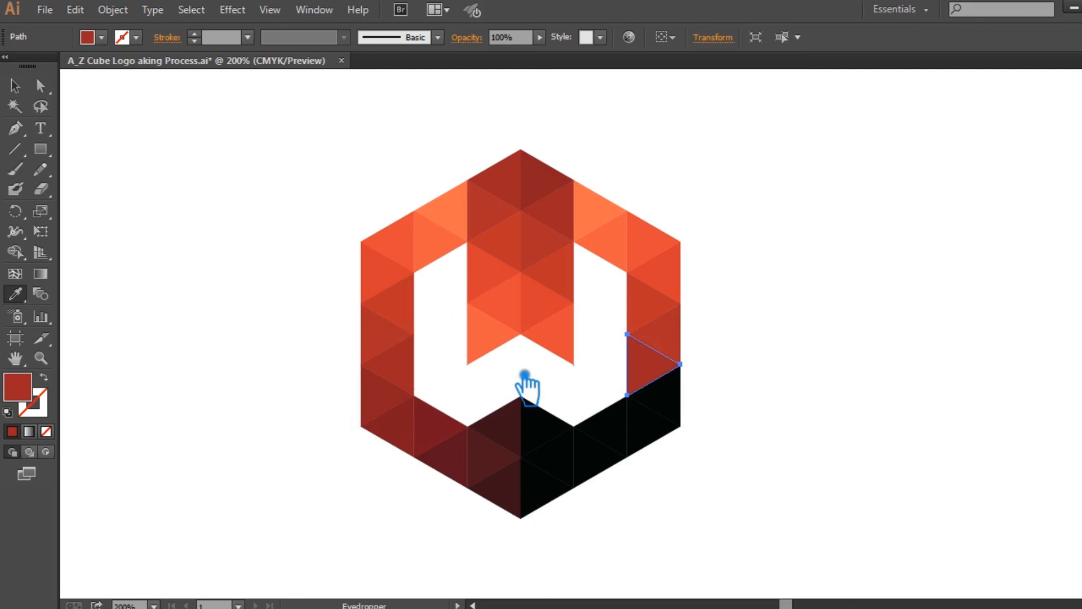
pyautogui.press('v')
pyautogui.click(797, 387)
# Fill the right edge's lowest outer triangle with the dark red of the left edge's lowest outer triangle
pyautogui.click(686, 408)
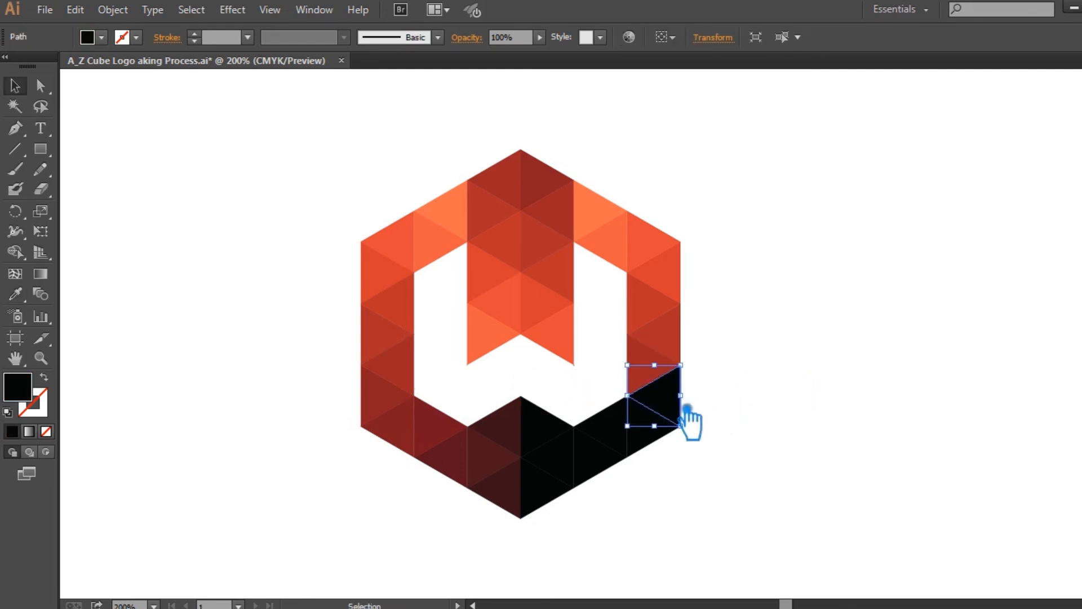
pyautogui.press('i')
pyautogui.click(407, 399)
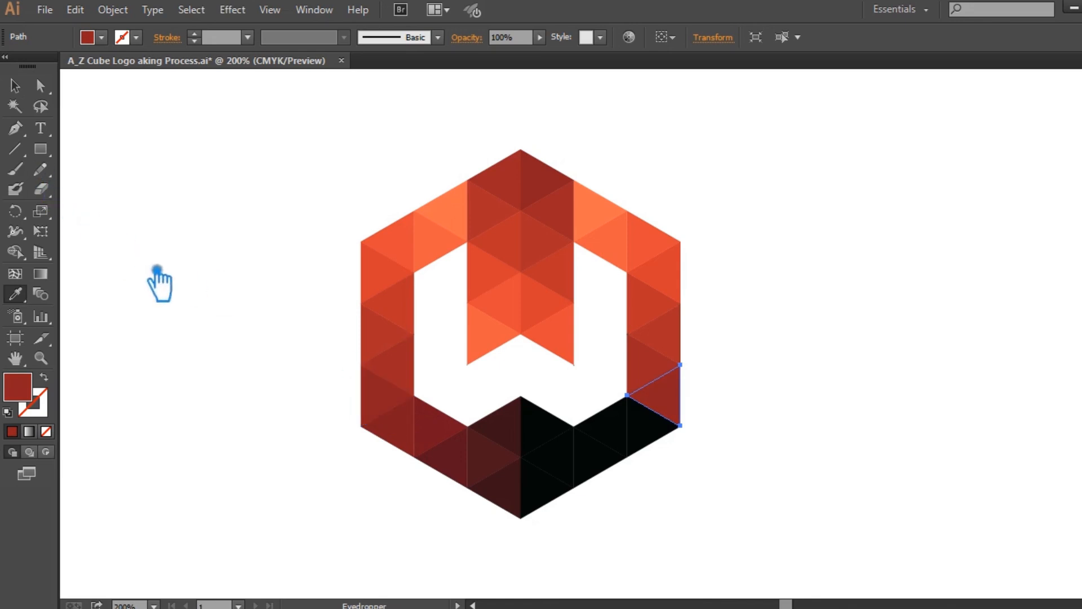
# Fill the hexagon's lower-right corner triangle with the dark red of the lower-left corner triangle
pyautogui.press('v')
pyautogui.click(667, 447)
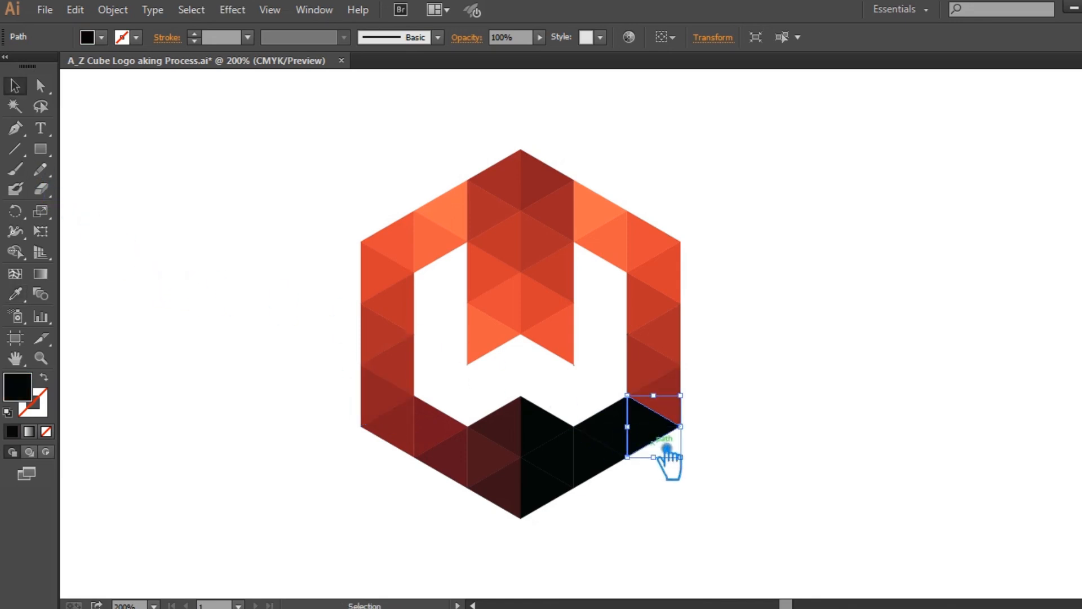
pyautogui.press('i')
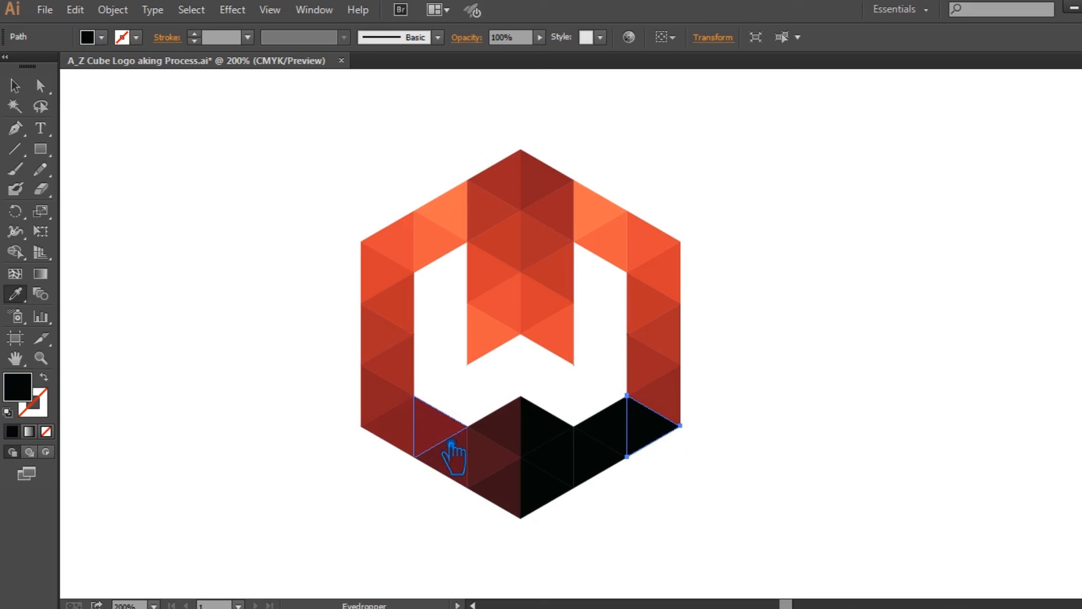
pyautogui.click(415, 433)
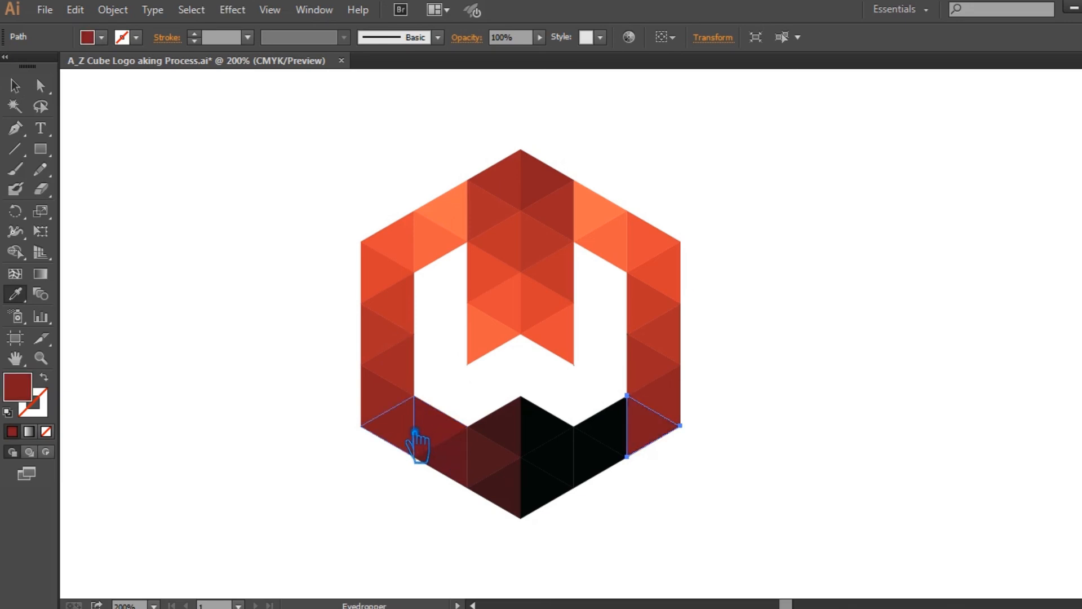
pyautogui.press('v')
pyautogui.click(947, 435)
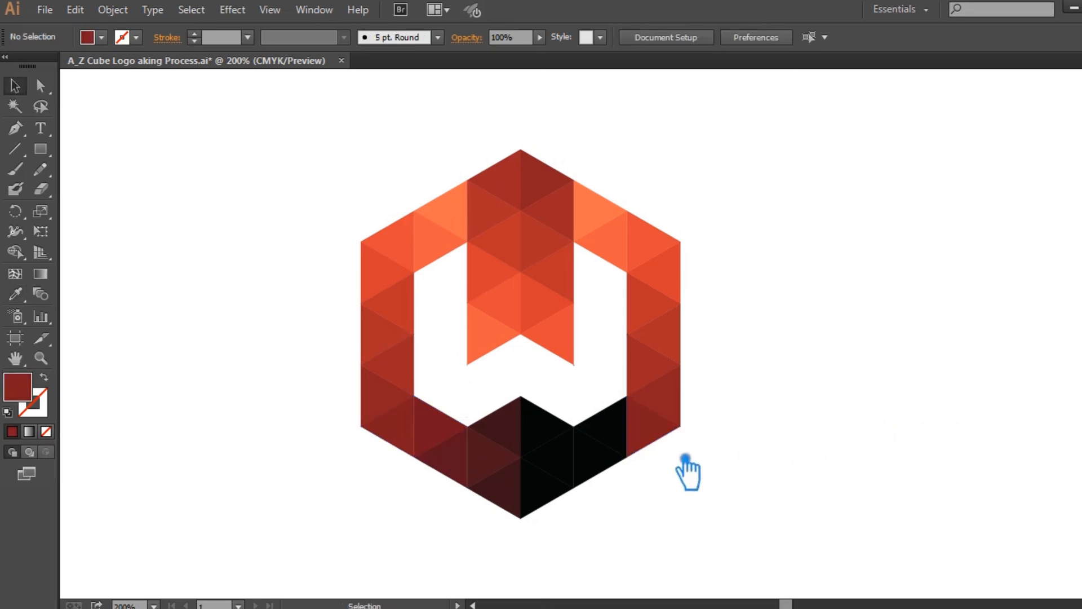
# Fill the inner triangle on the lower-right edge with the dark red of the mirrored inner triangle on the lower-left edge
pyautogui.click(629, 448)
pyautogui.press('i')
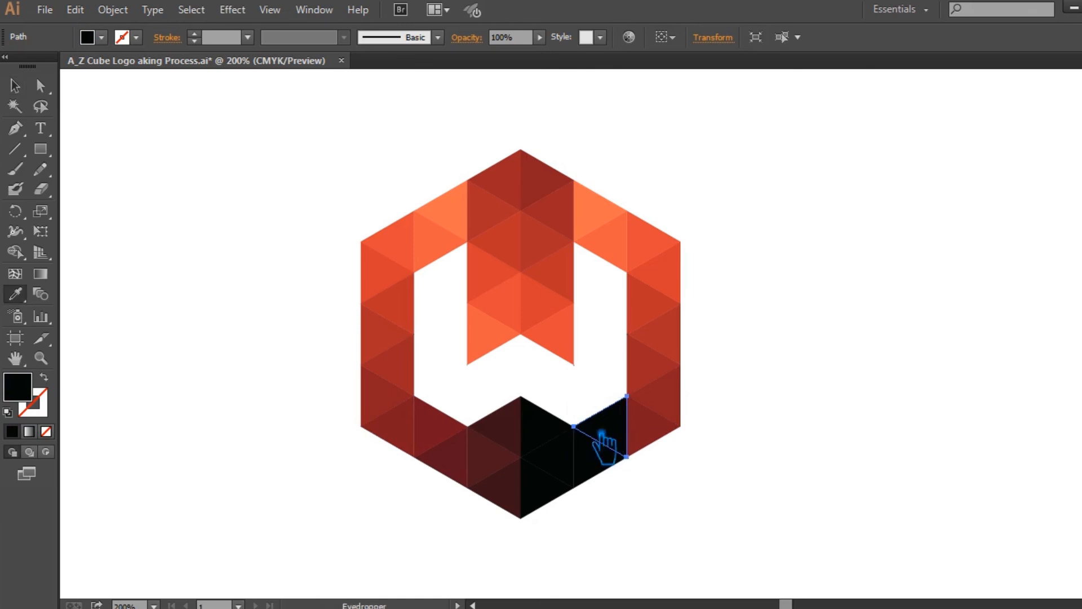
pyautogui.click(453, 433)
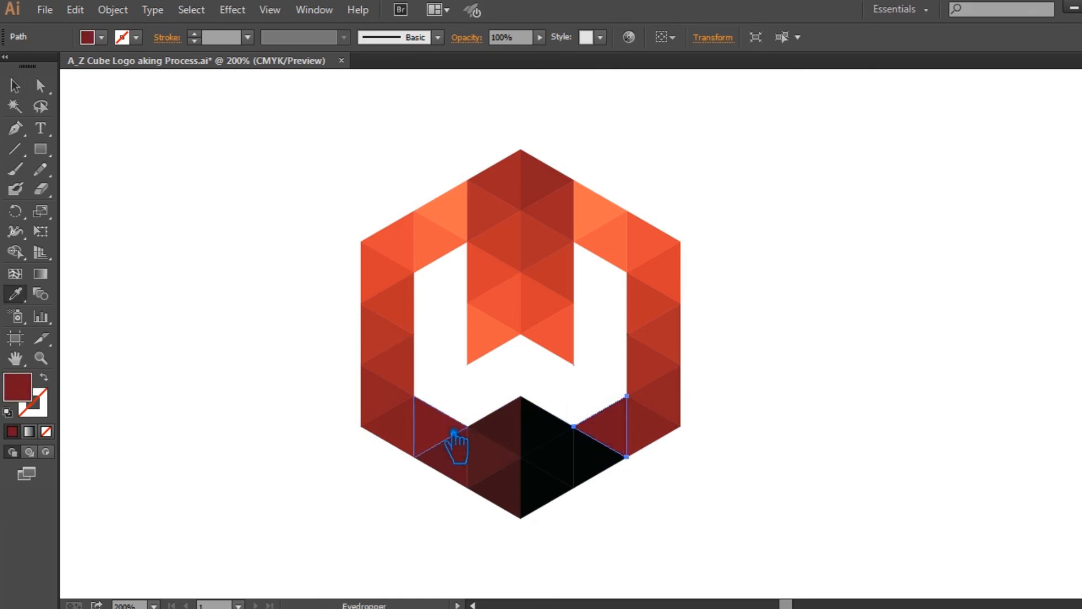
pyautogui.press('v')
pyautogui.click(733, 478)
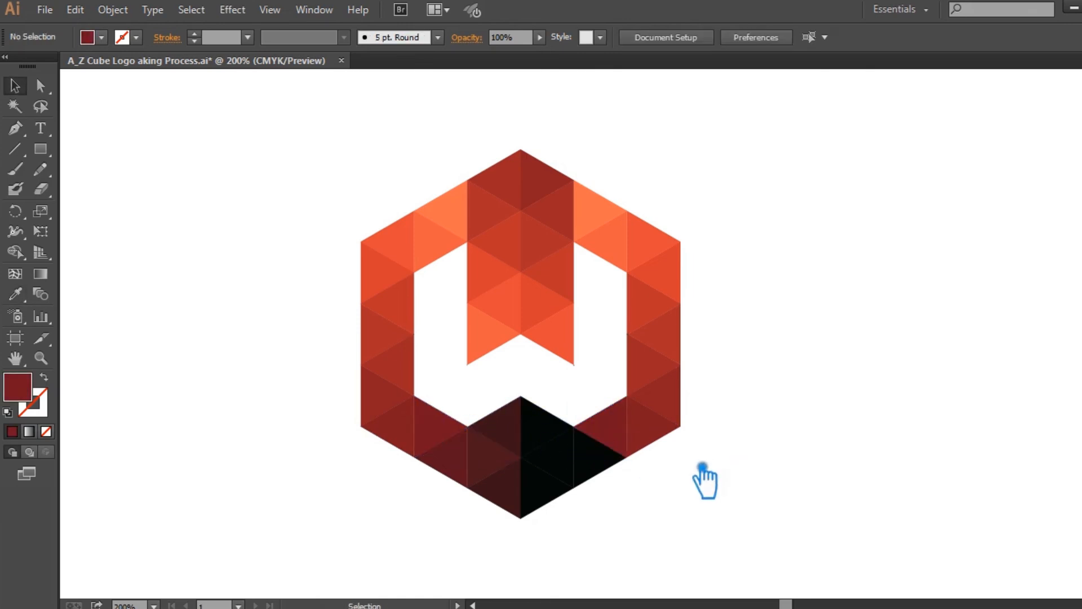
# Fill the outer triangle on the lower-right edge with the deep maroon of the mirrored outer triangle on the lower-left edge
pyautogui.click(616, 482)
pyautogui.press('i')
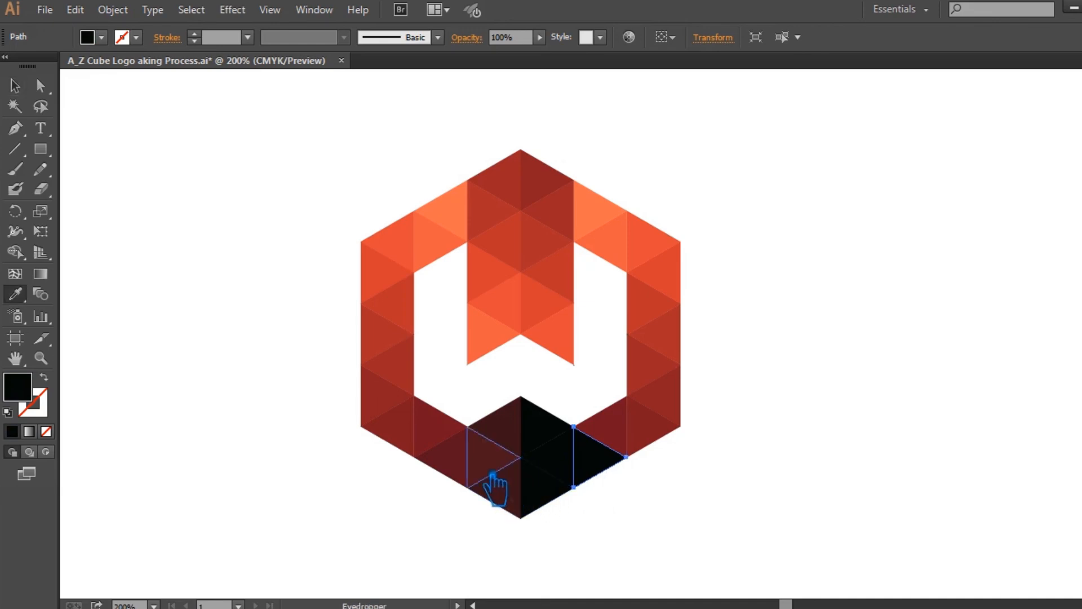
pyautogui.click(473, 471)
# Fill the right-hand triangle of the small bottom hexagon with the dark maroon of its left-hand triangle
pyautogui.press('v')
pyautogui.click(569, 472)
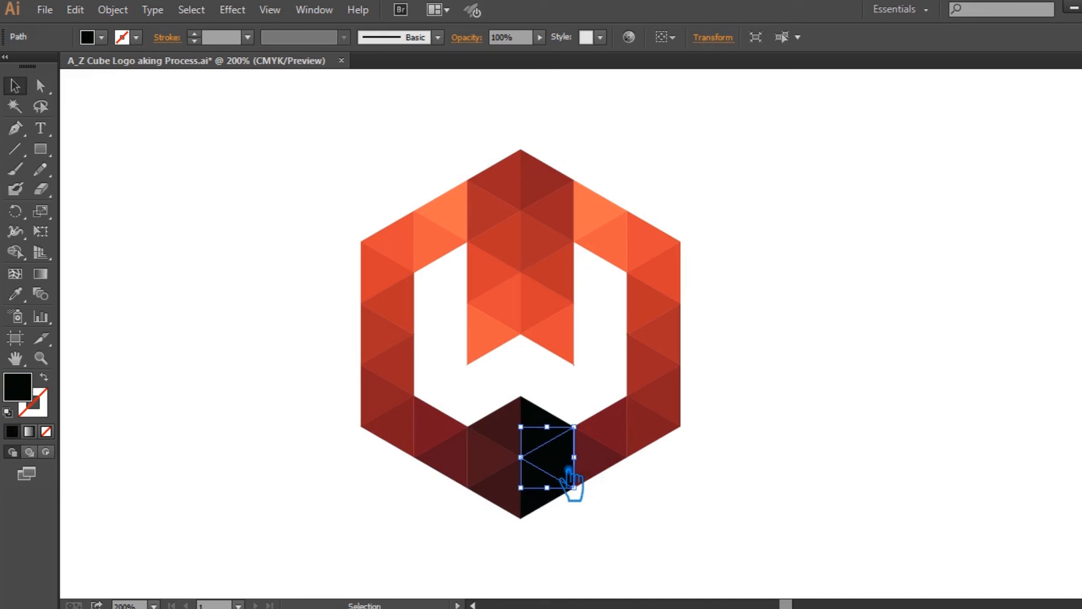
pyautogui.press('i')
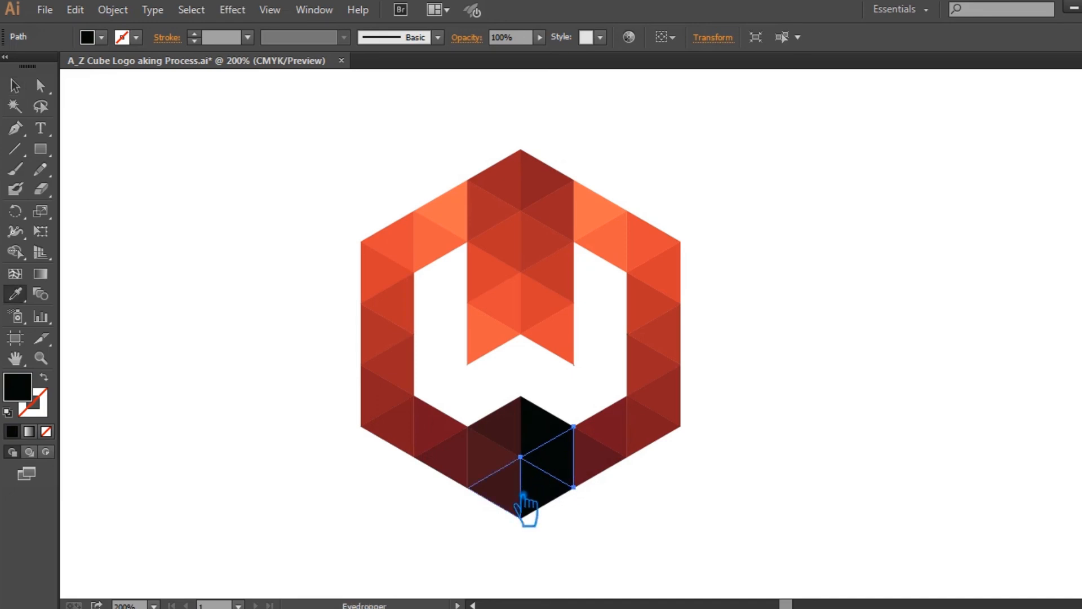
pyautogui.click(502, 468)
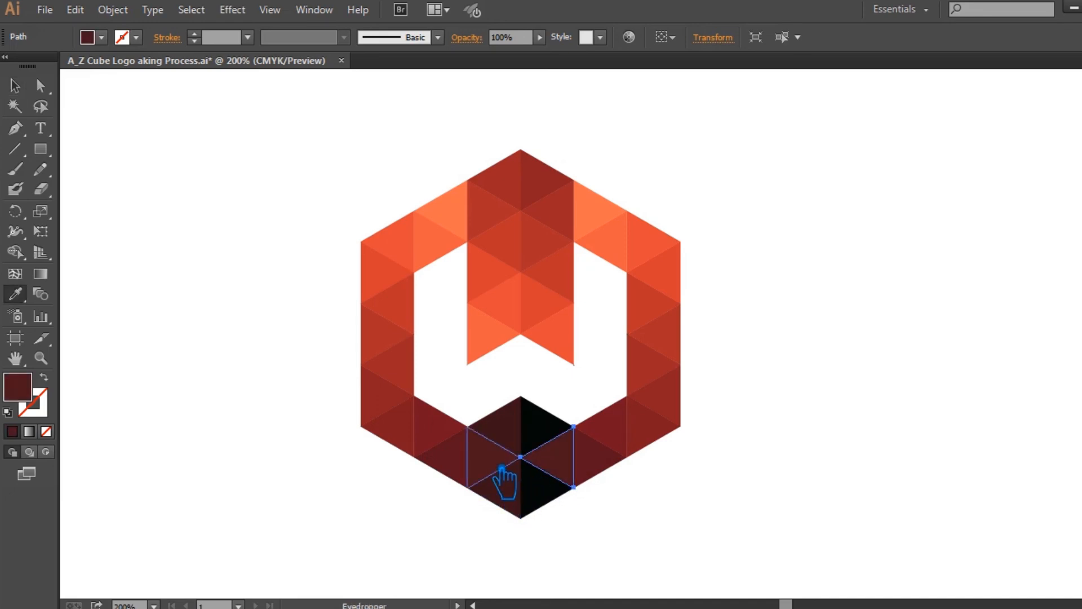
# Fill the black upper-right triangle of the small bottom hexagon with the dark brown of its upper-left neighbour
pyautogui.press('v')
pyautogui.click(550, 430)
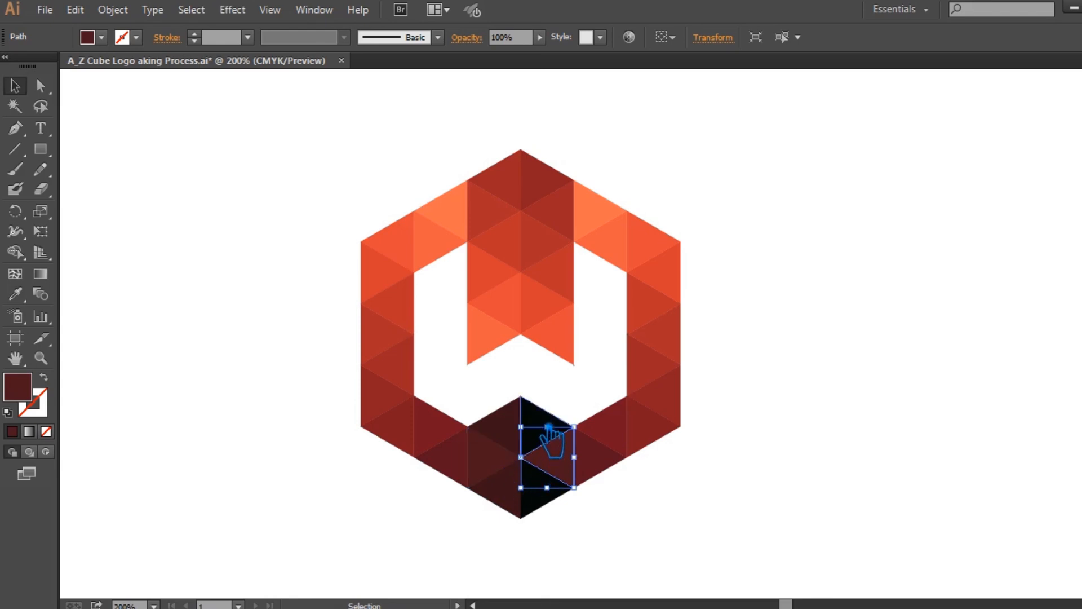
pyautogui.click(550, 431)
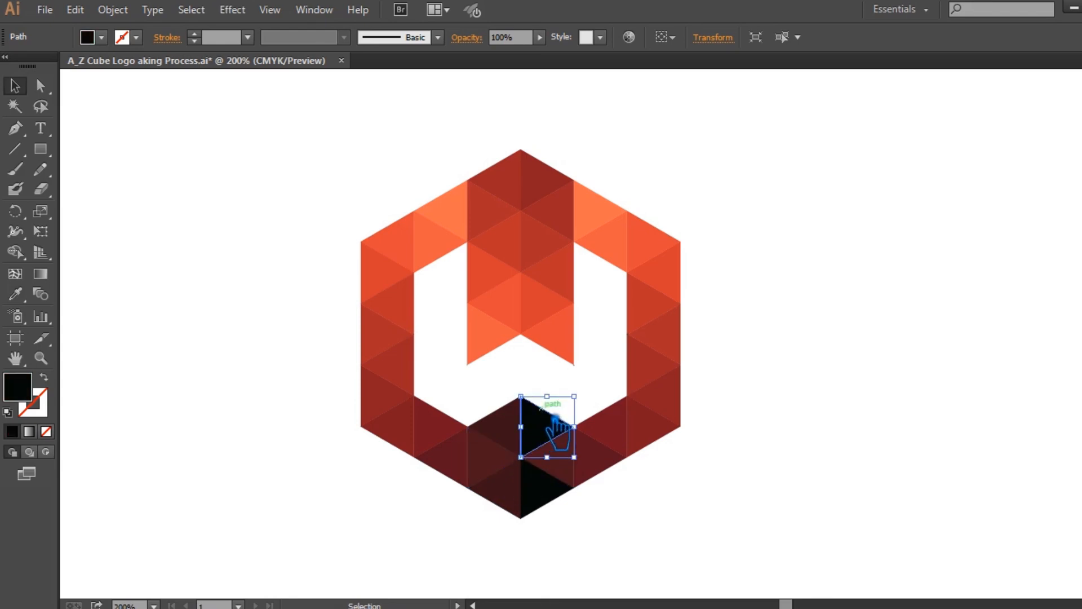
pyautogui.press('i')
pyautogui.click(510, 443)
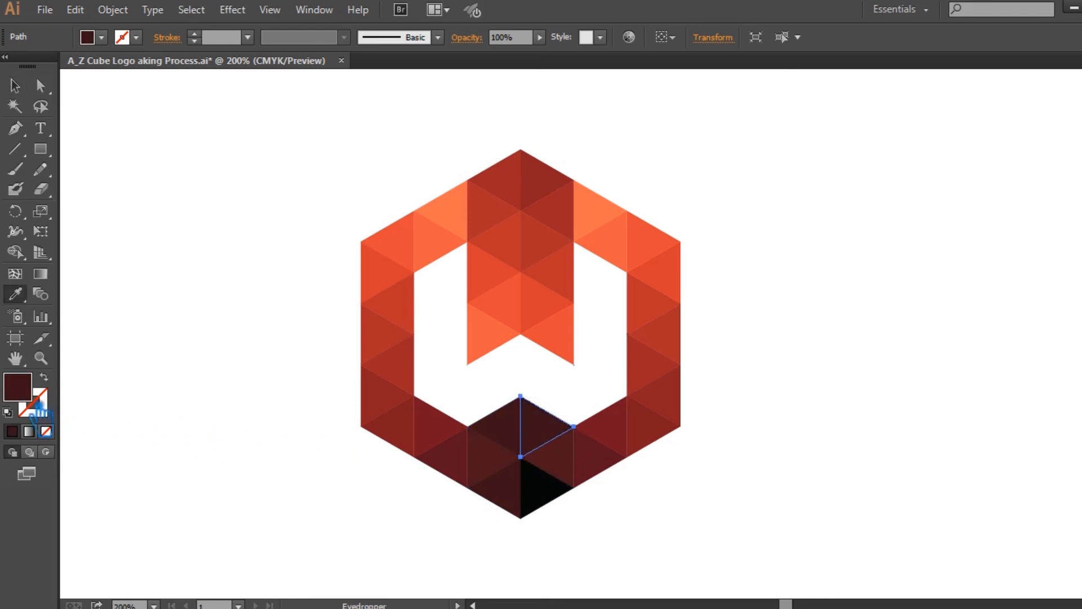
# Darken the fill of the small bottom hexagon's upper-right triangle to 2D0811 and deselect it
pyautogui.doubleClick(30, 396)
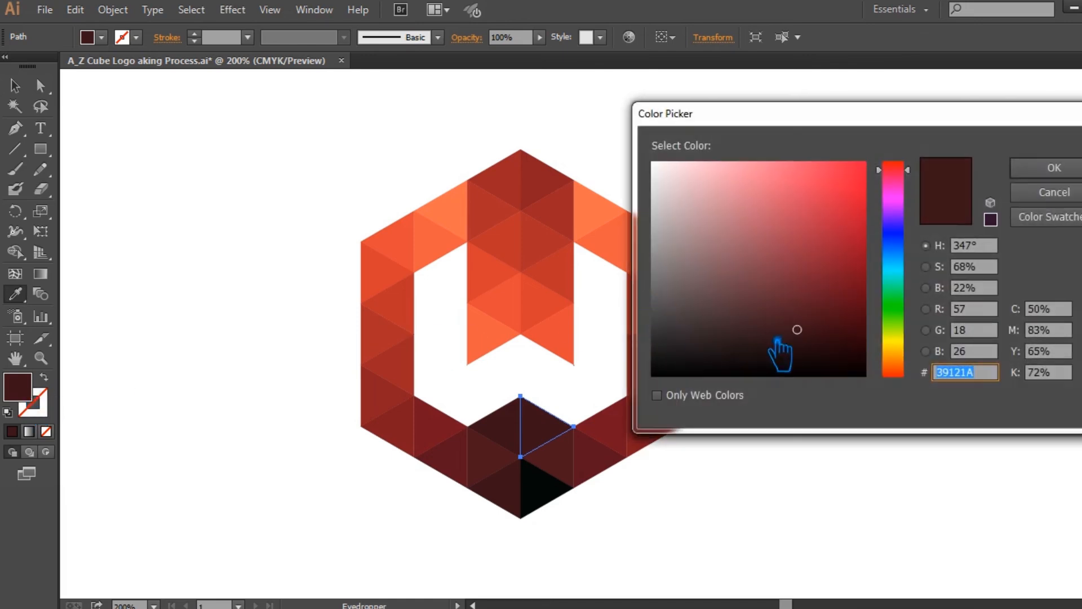
pyautogui.click(844, 344)
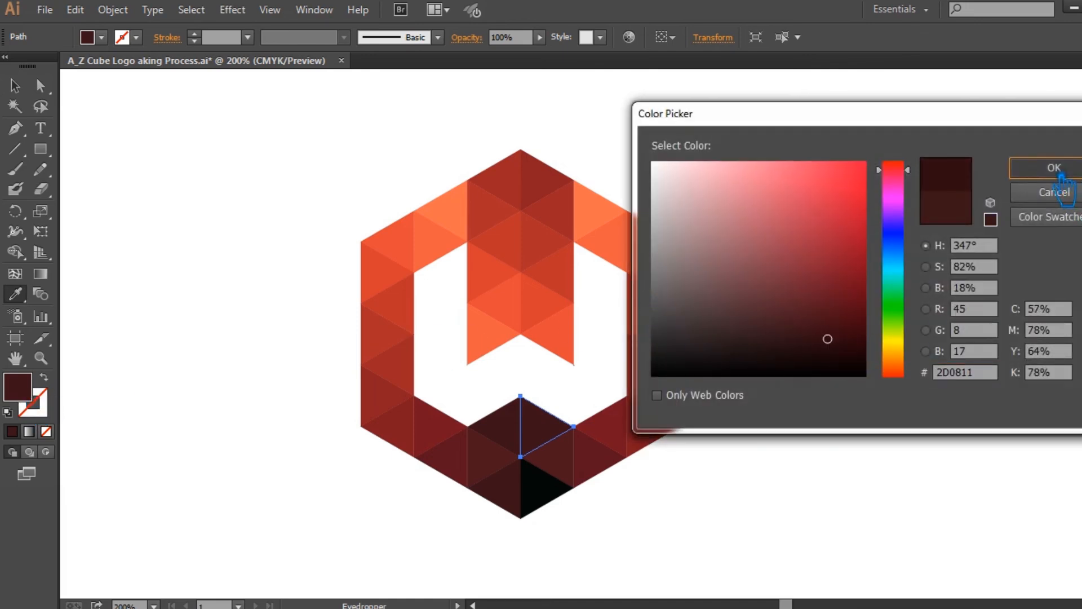
pyautogui.click(1053, 167)
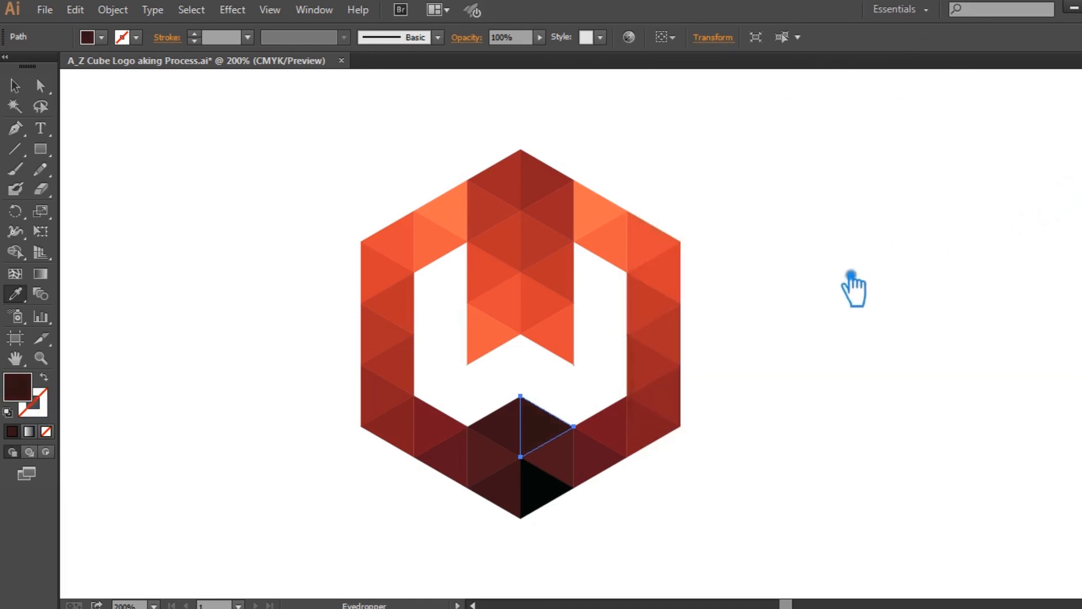
pyautogui.press('v')
pyautogui.click(821, 338)
# Fill the remaining black triangle at the hexagon's bottom point with the near-black brown of the bottom hexagon's upper-right triangle, and deselect it
pyautogui.click(547, 493)
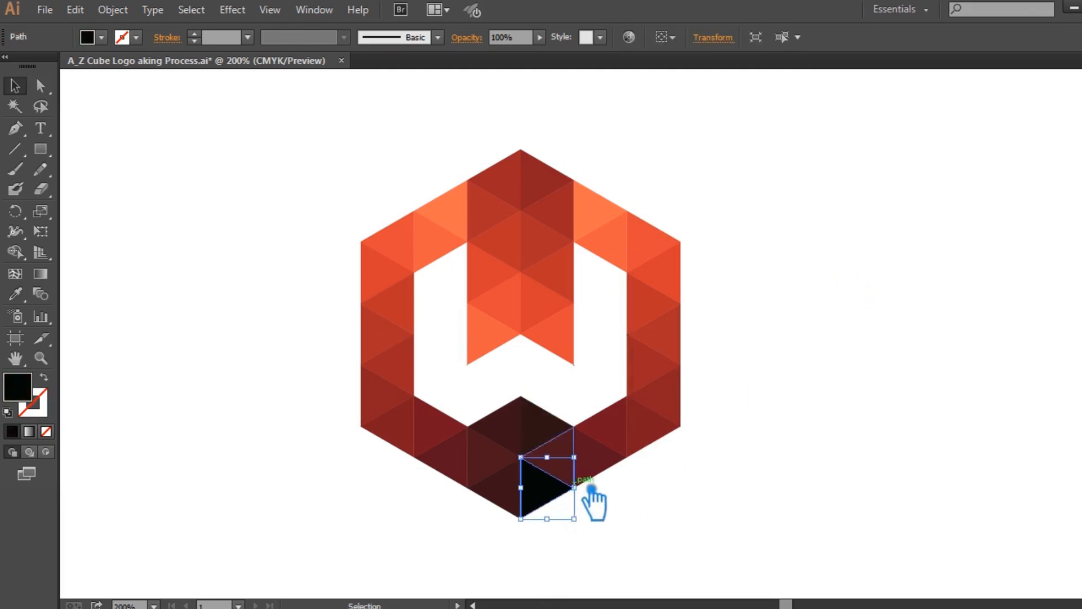
pyautogui.press('i')
pyautogui.click(561, 442)
pyautogui.click(15, 85)
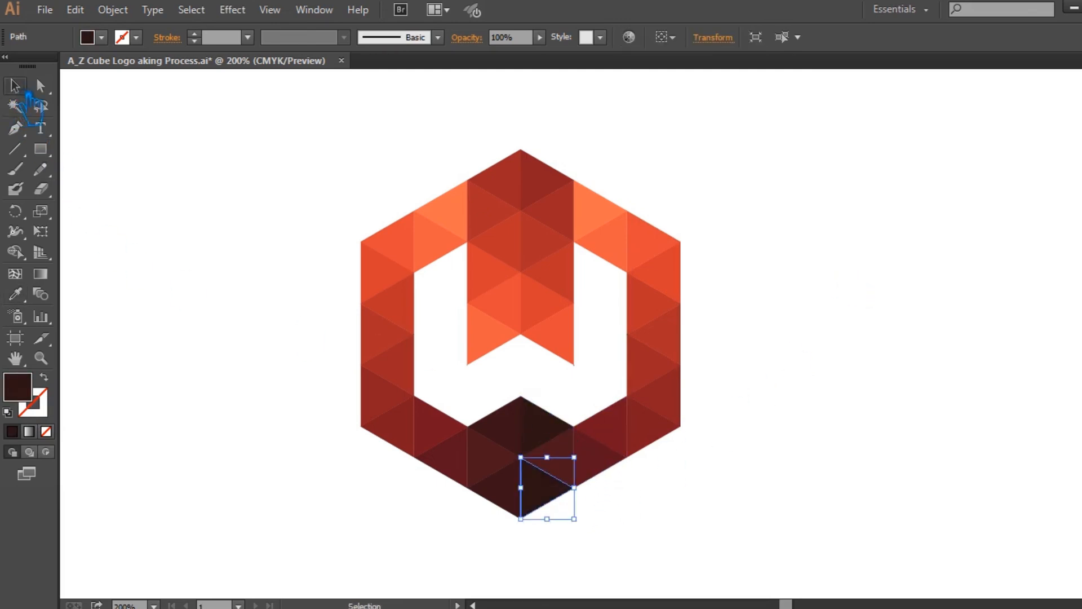
pyautogui.click(88, 133)
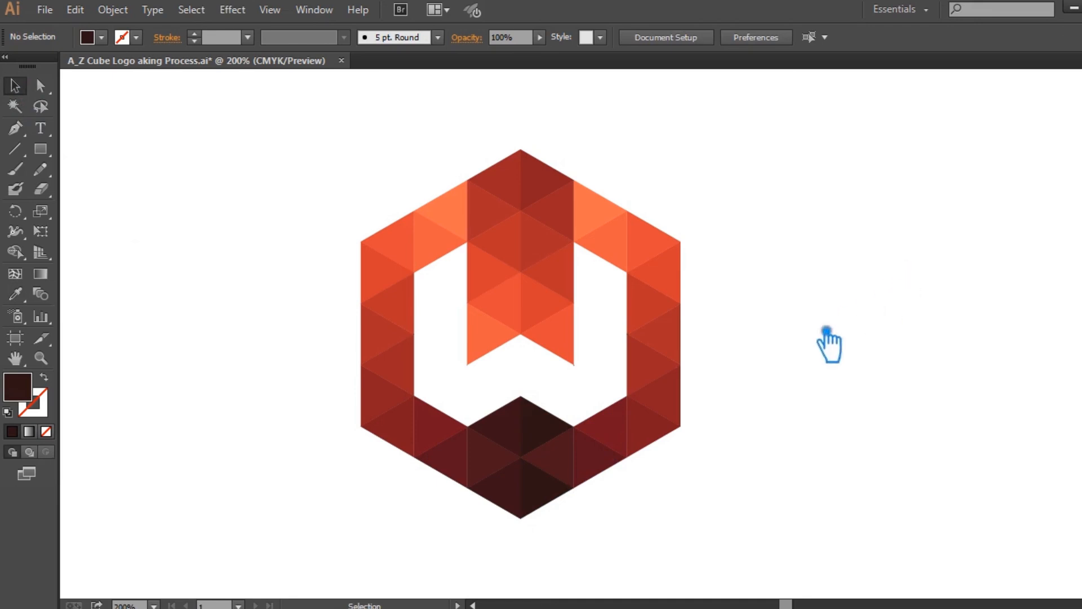